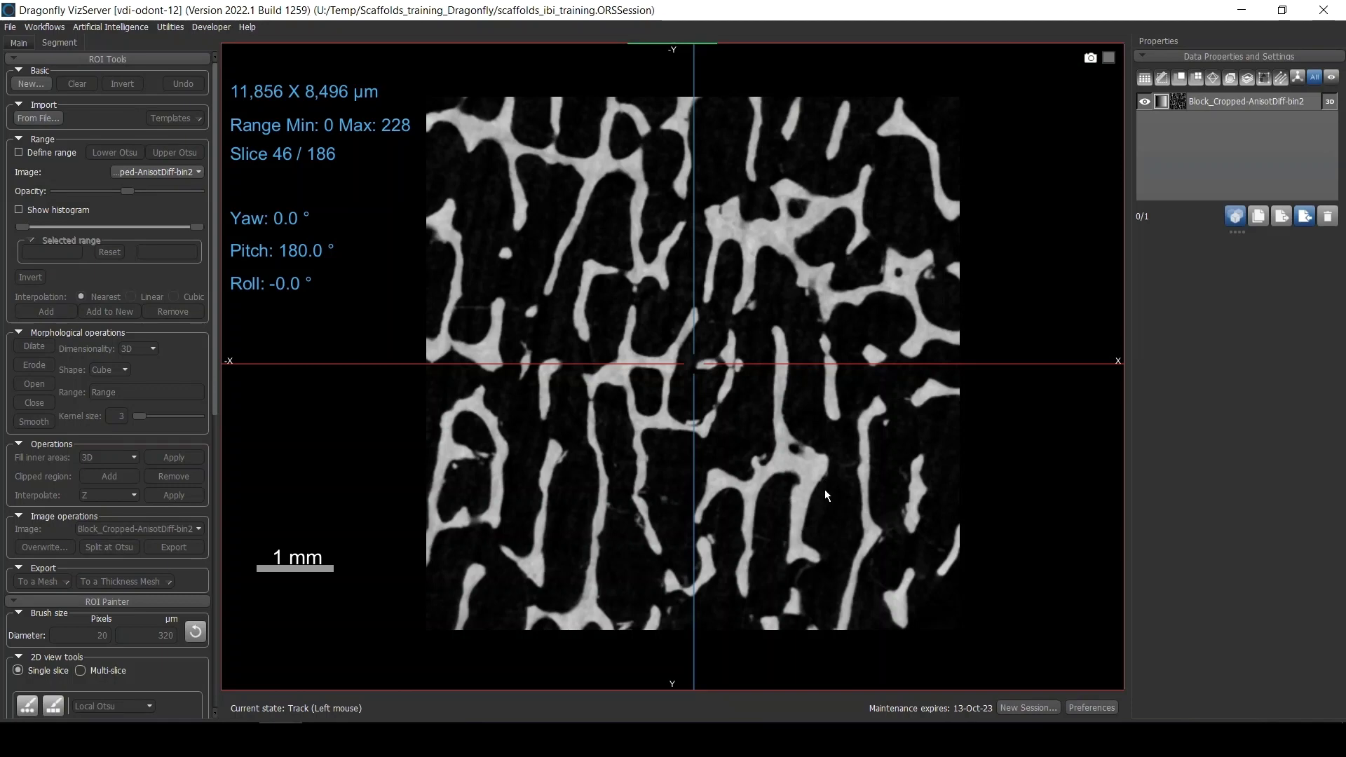
- Browse back and forth through the XY slices of the Block_Cropped-AnisotDiff-bin2 image to examine the scaffold structure and its pores
scroll(809, 477, "down", 5)
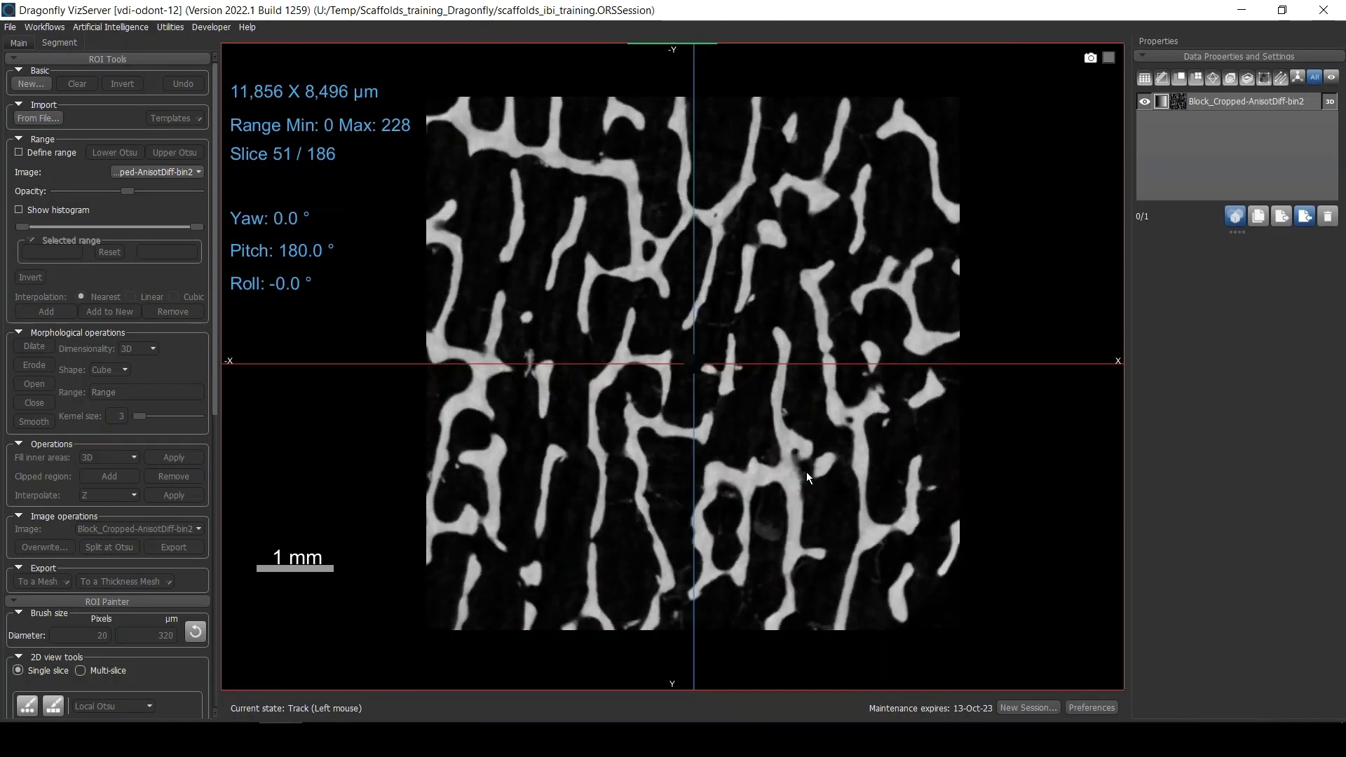
scroll(807, 477, "up", 7)
scroll(808, 479, "down", 4)
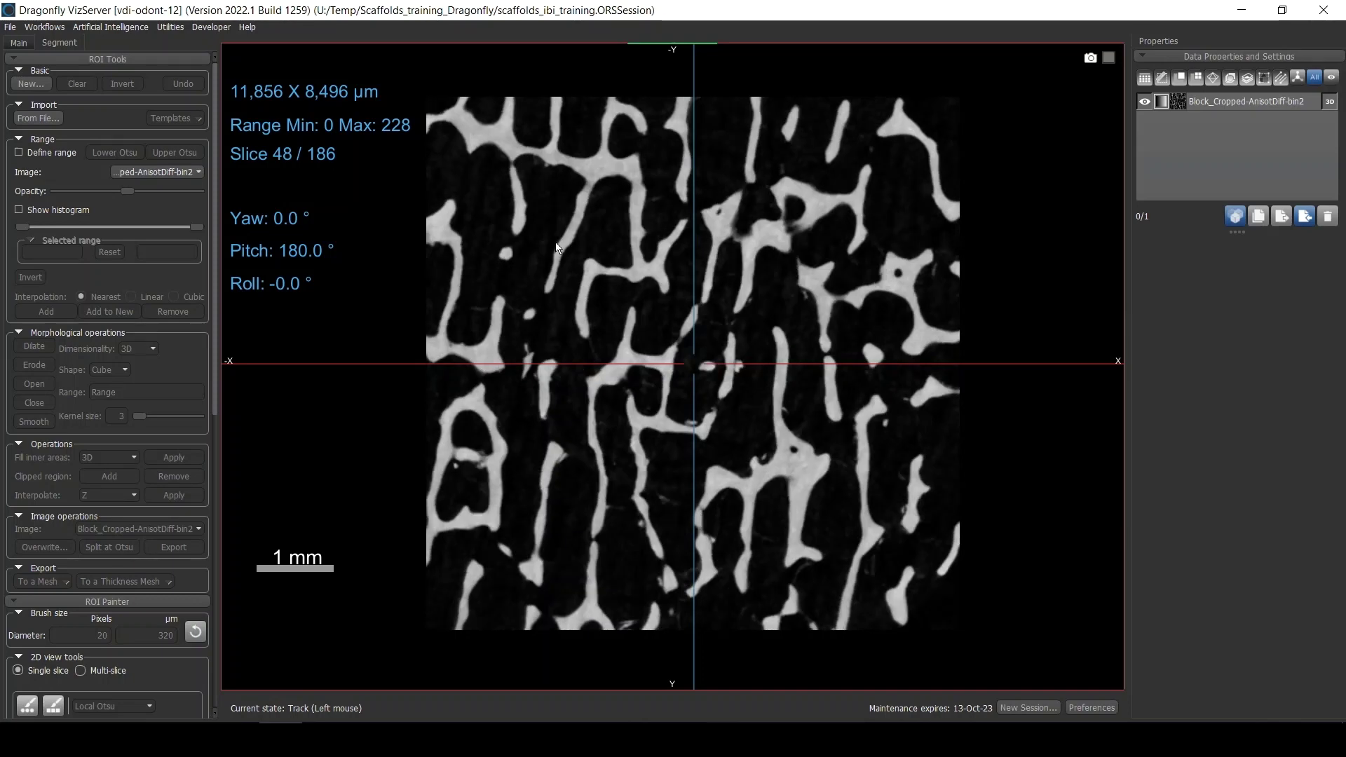
scroll(477, 199, "up", 4)
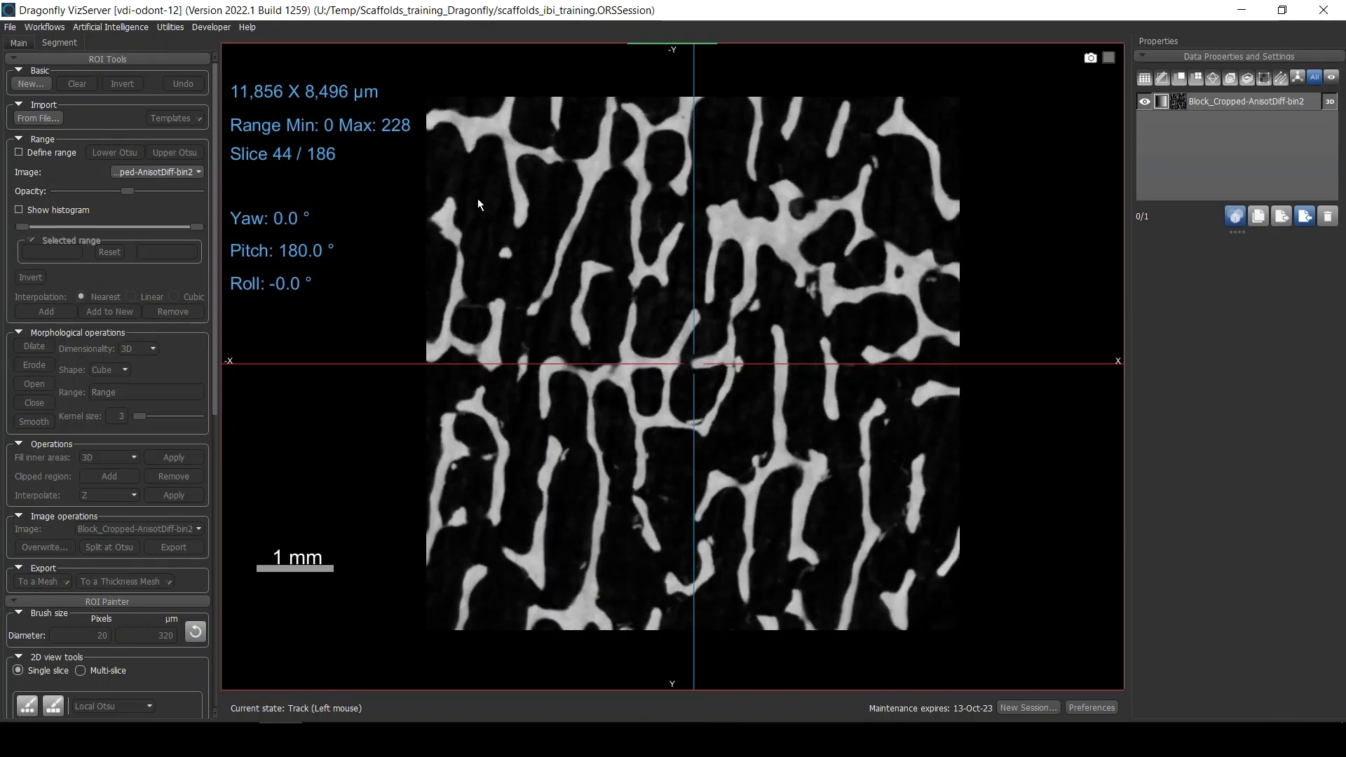
scroll(478, 201, "down", 4)
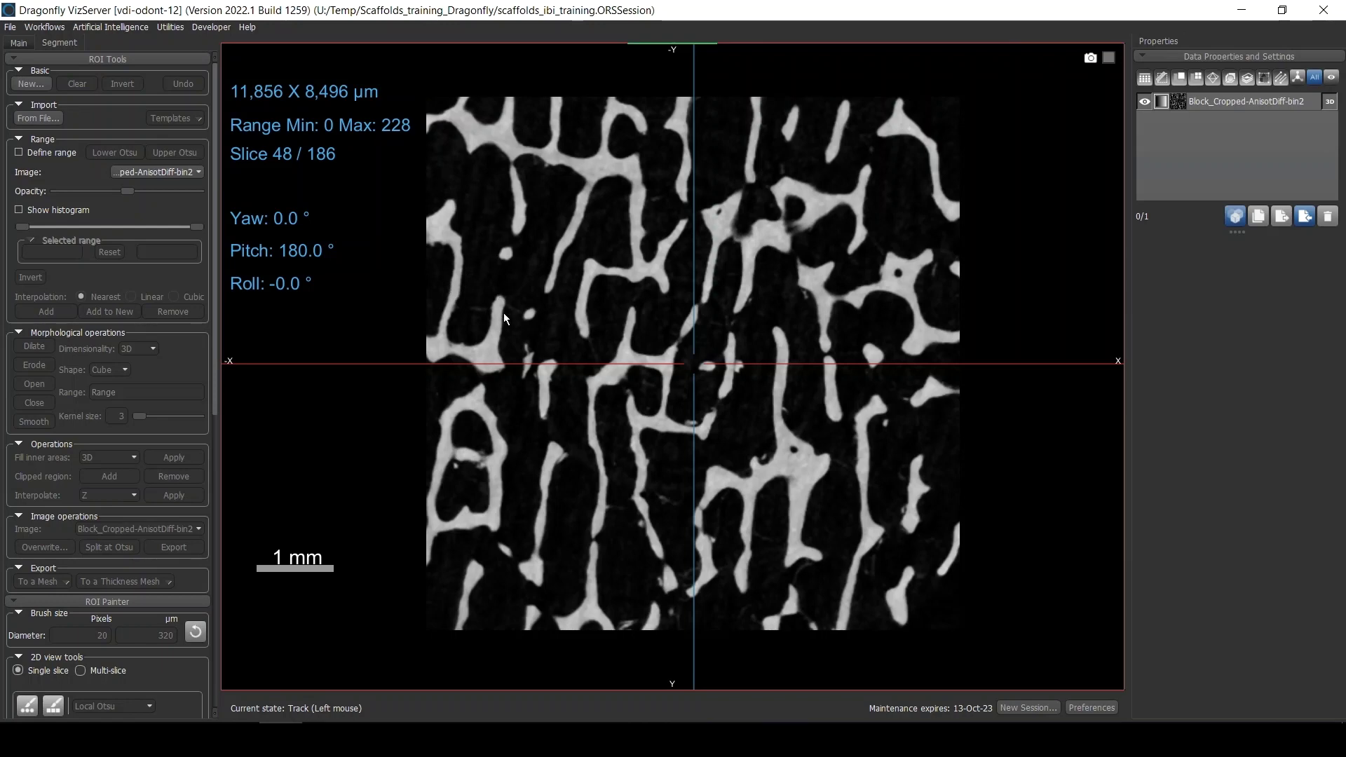
scroll(802, 489, "down", 5)
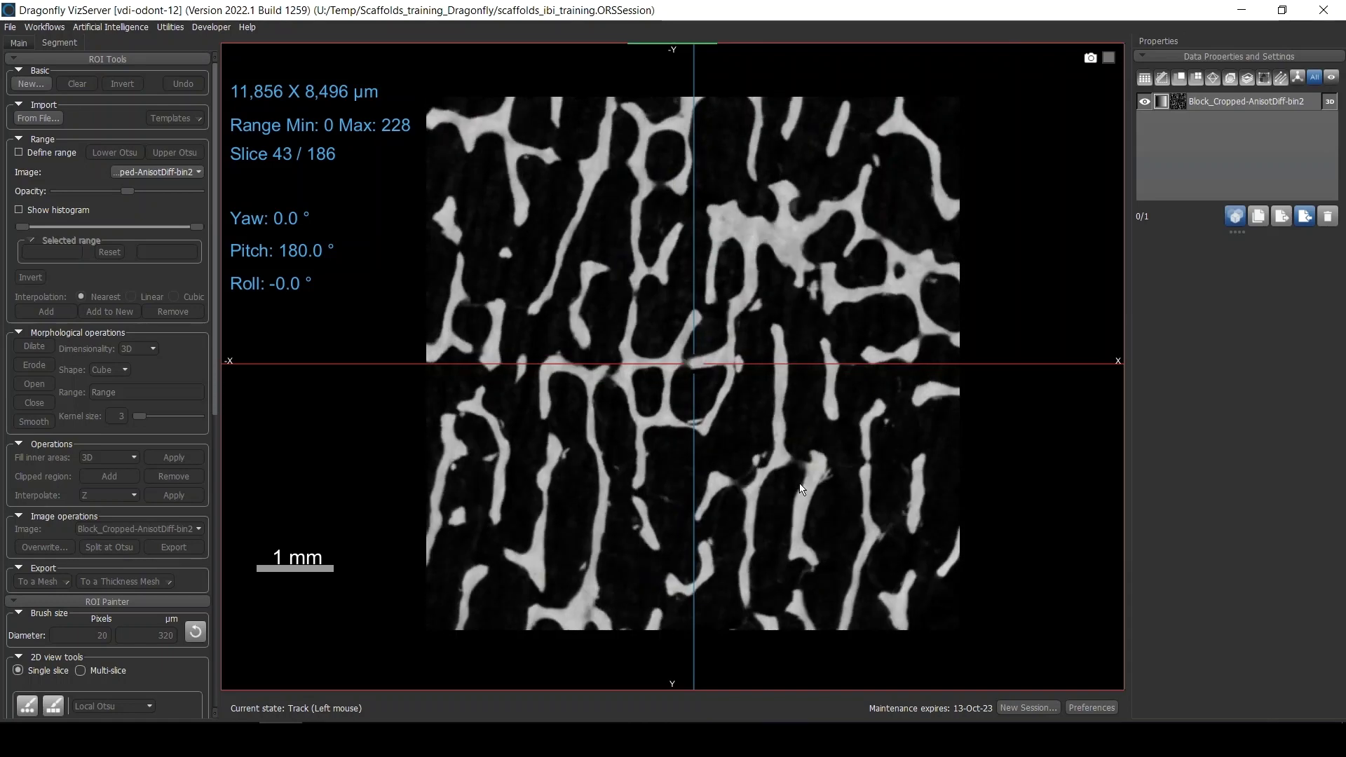
scroll(803, 489, "up", 7)
scroll(807, 490, "up", 3)
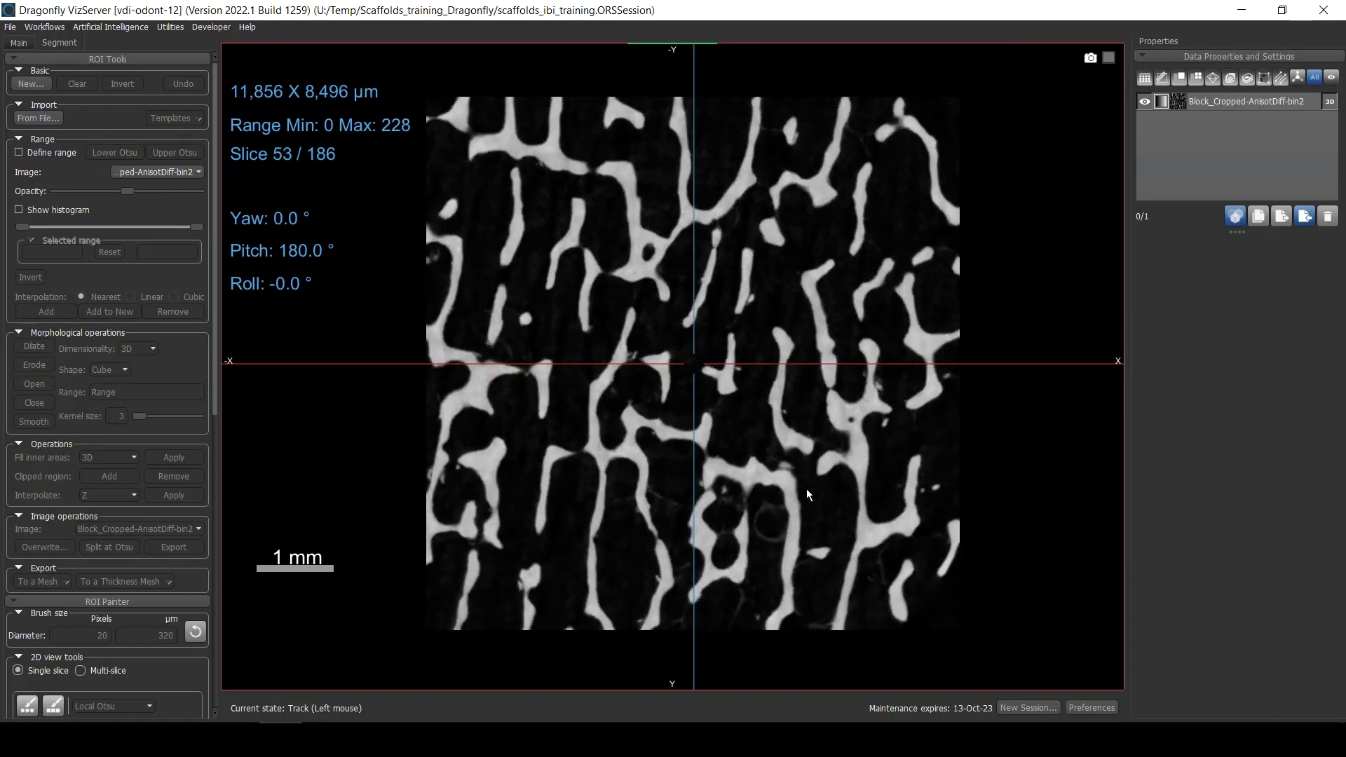
scroll(806, 495, "up", 5)
scroll(823, 504, "up", 5)
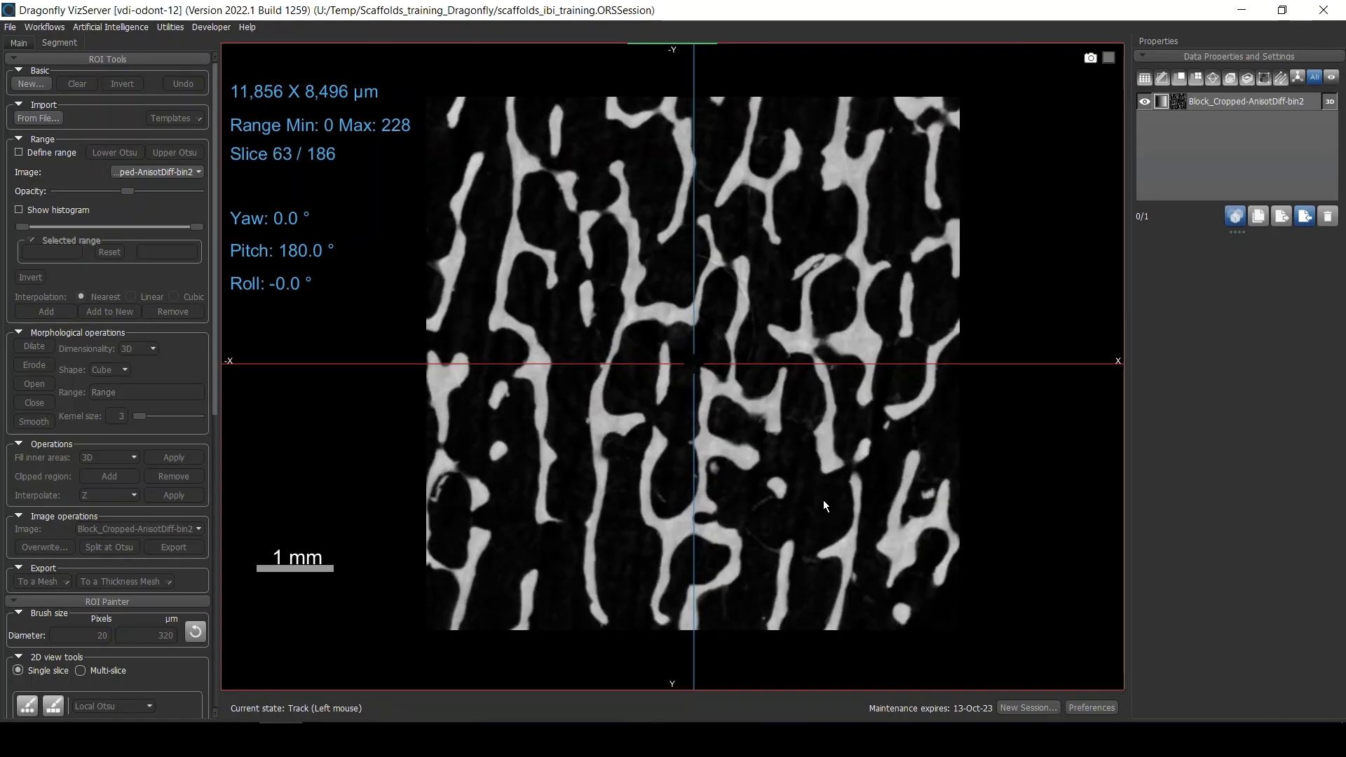
scroll(823, 499, "up", 5)
scroll(824, 495, "down", 20)
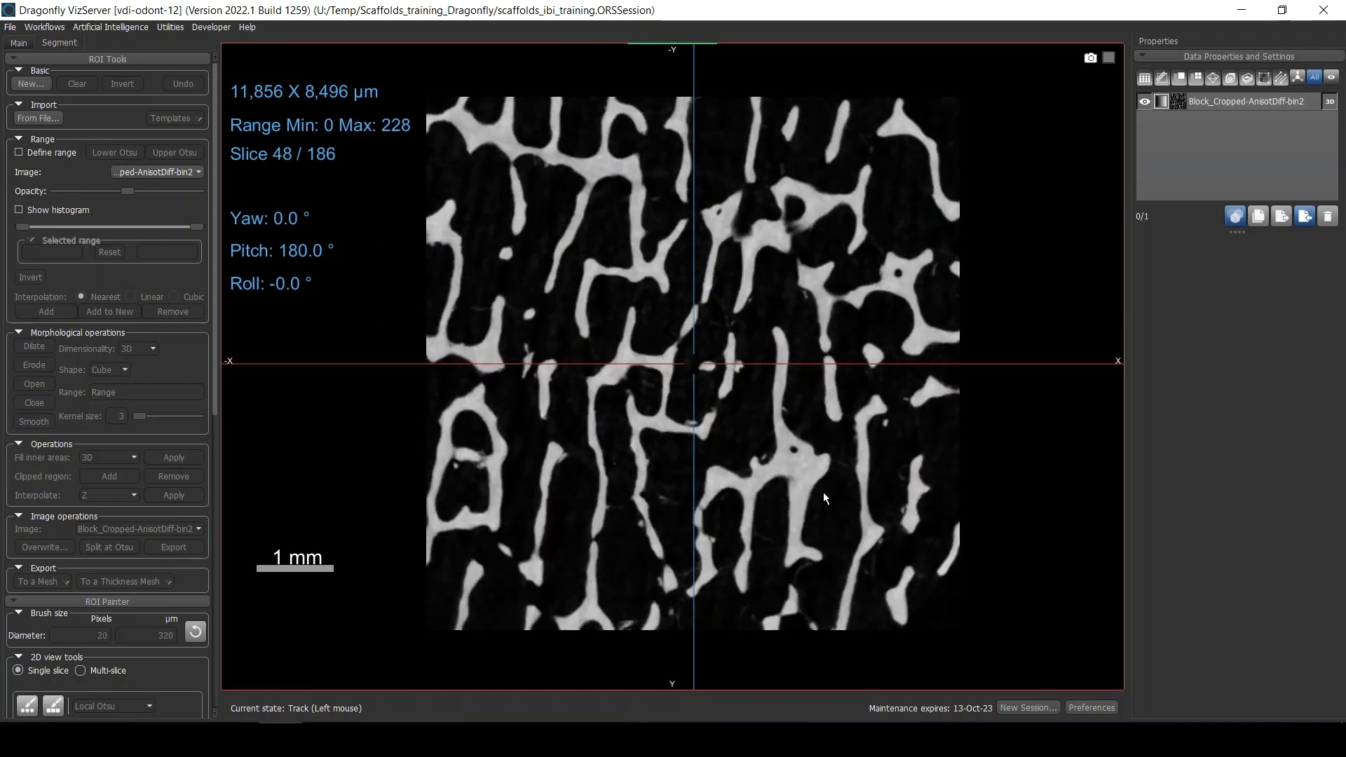
scroll(824, 493, "up", 20)
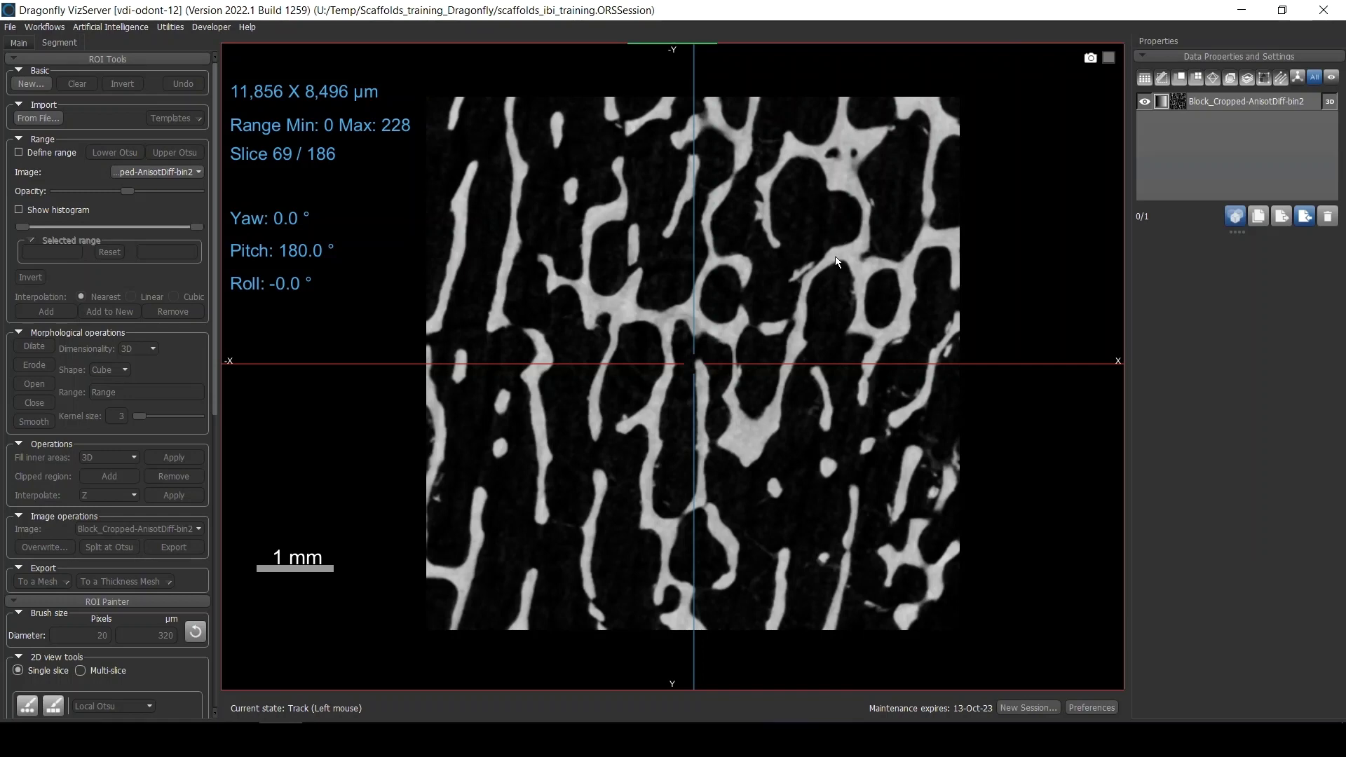
- Rotate the scaffold volume in the enlarged 3D view to inspect it, and return to the enlarged XY slice view
middle_click_drag(846, 494, 838, 485)
double_click(838, 485)
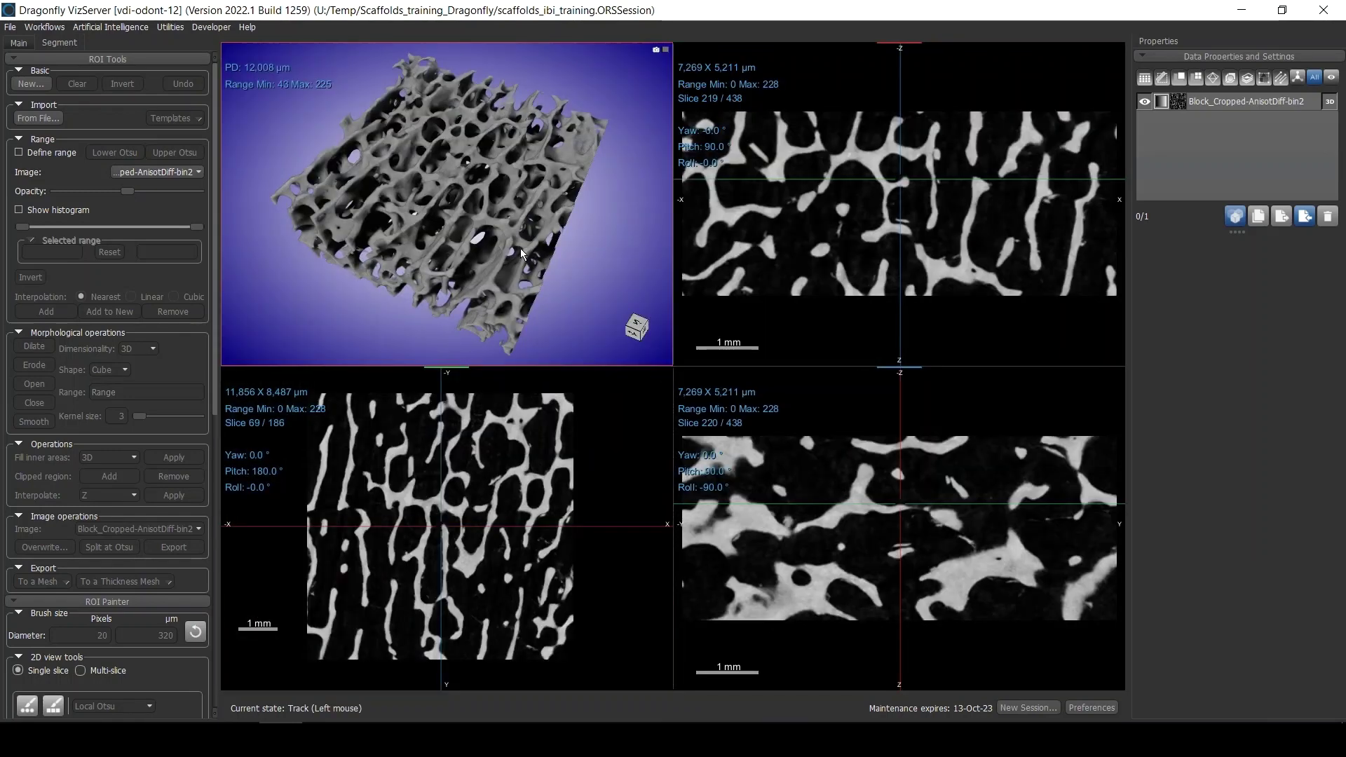
double_click(521, 254)
left_click_drag(785, 464, 721, 416)
double_click(720, 415)
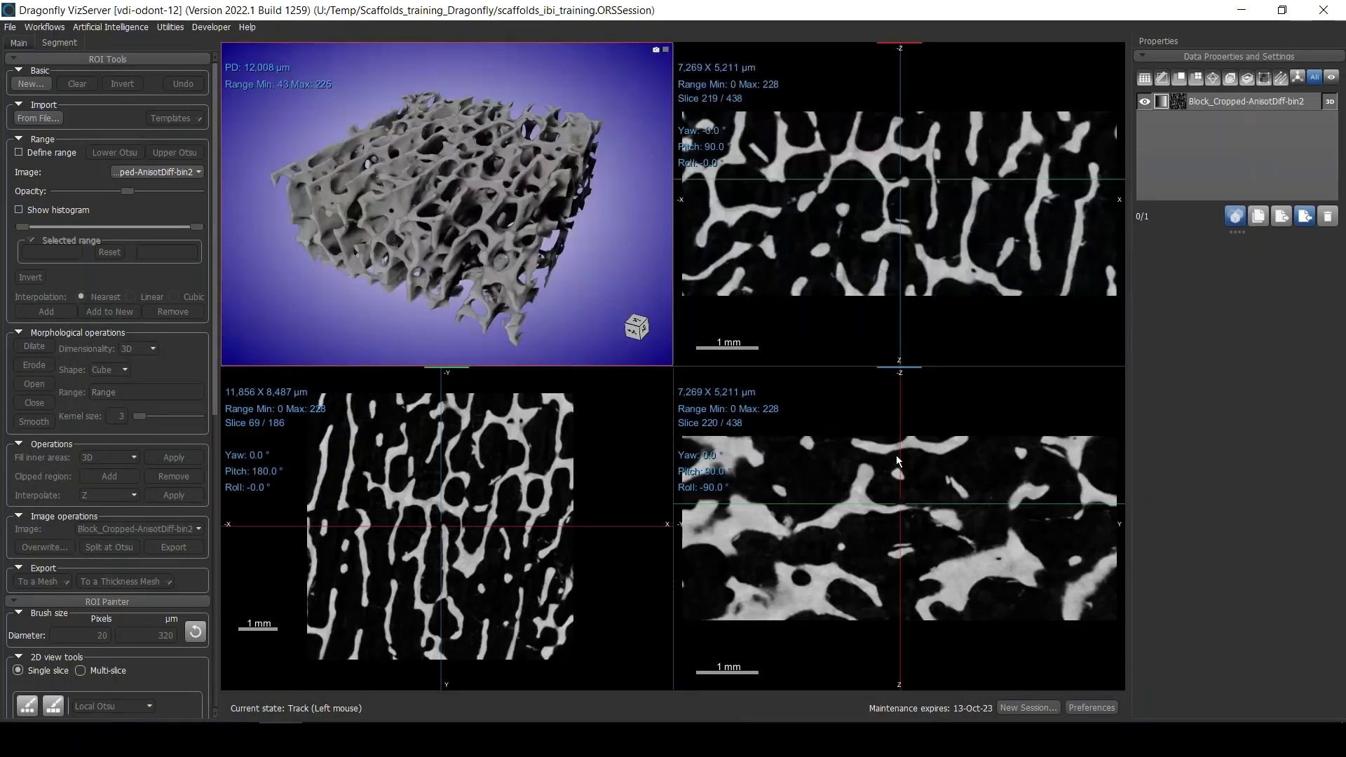
double_click(605, 432)
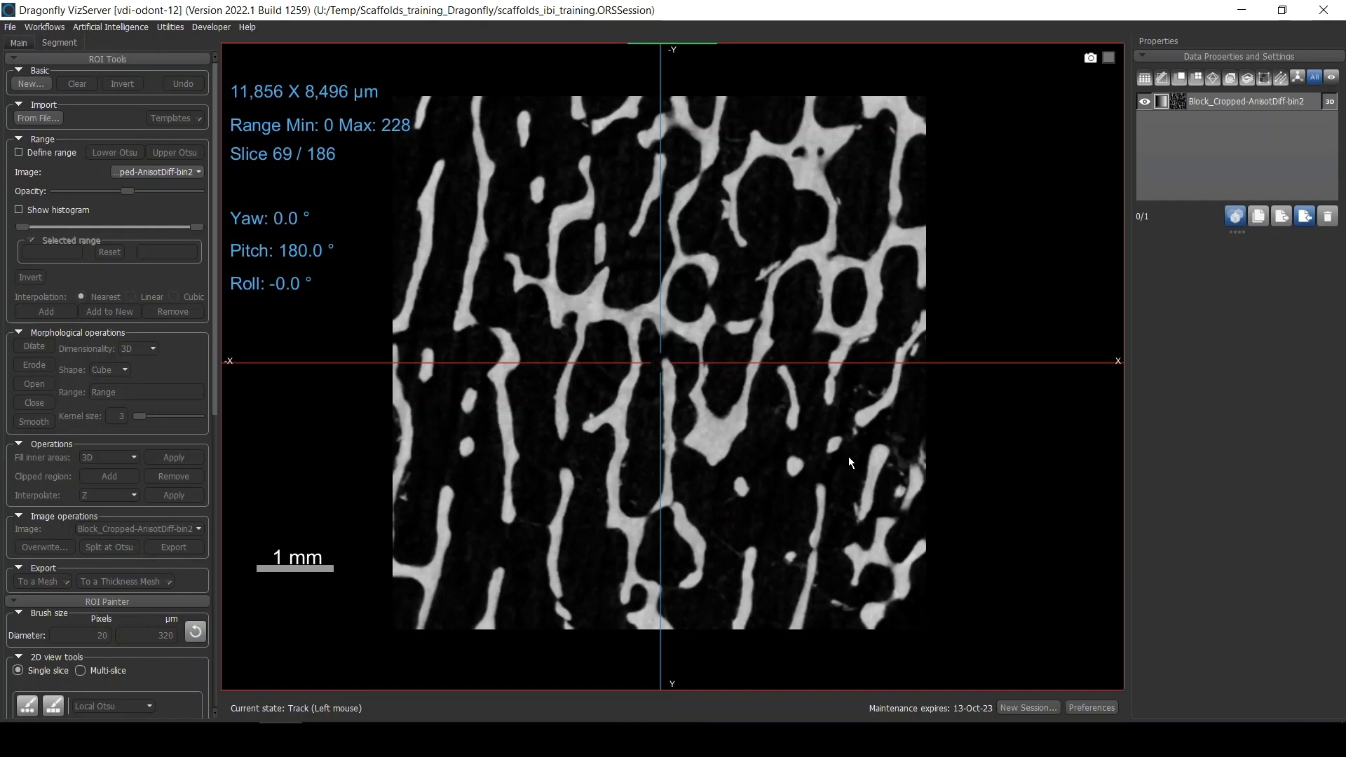
right_click_drag(852, 470, 862, 454)
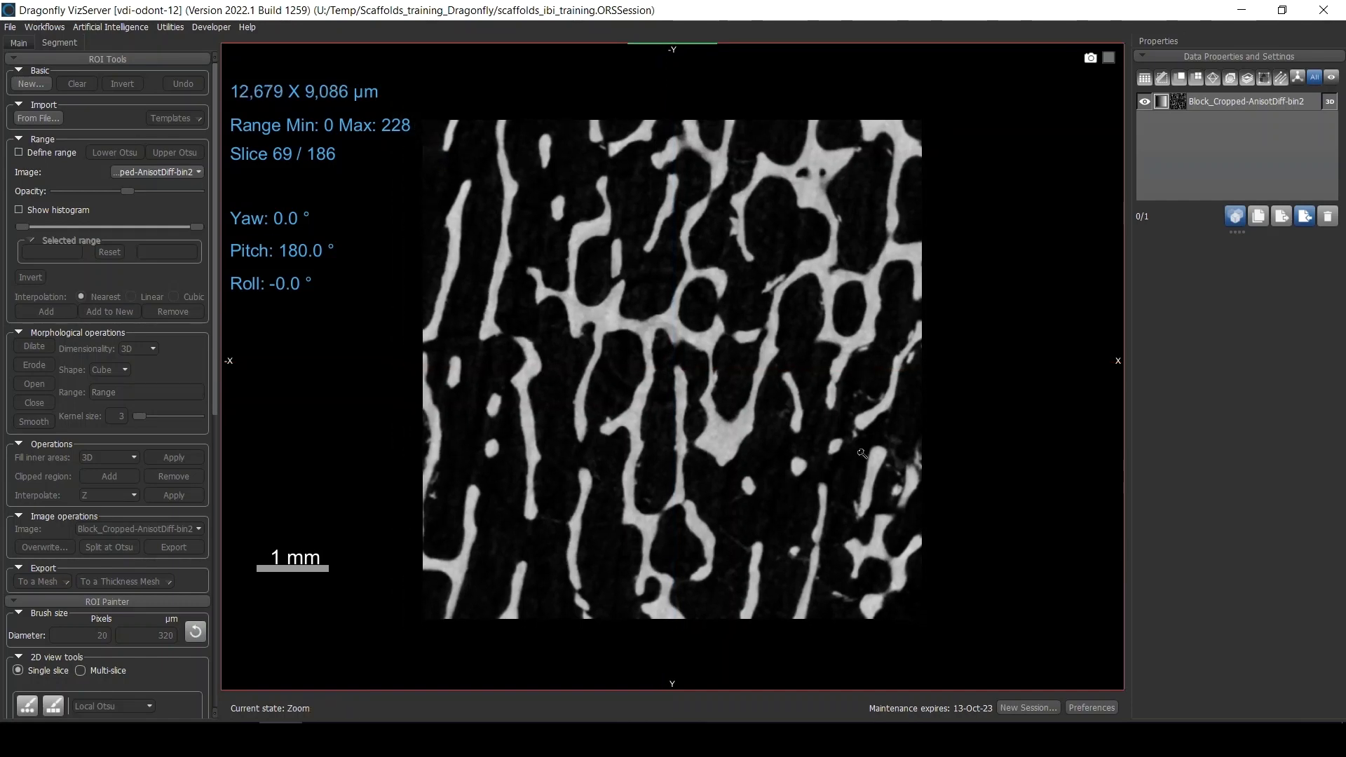
- Create a new ROI named Structure from the upper Otsu range of the Block_Cropped-AnisotDiff-bin2 image
left_click(1206, 109)
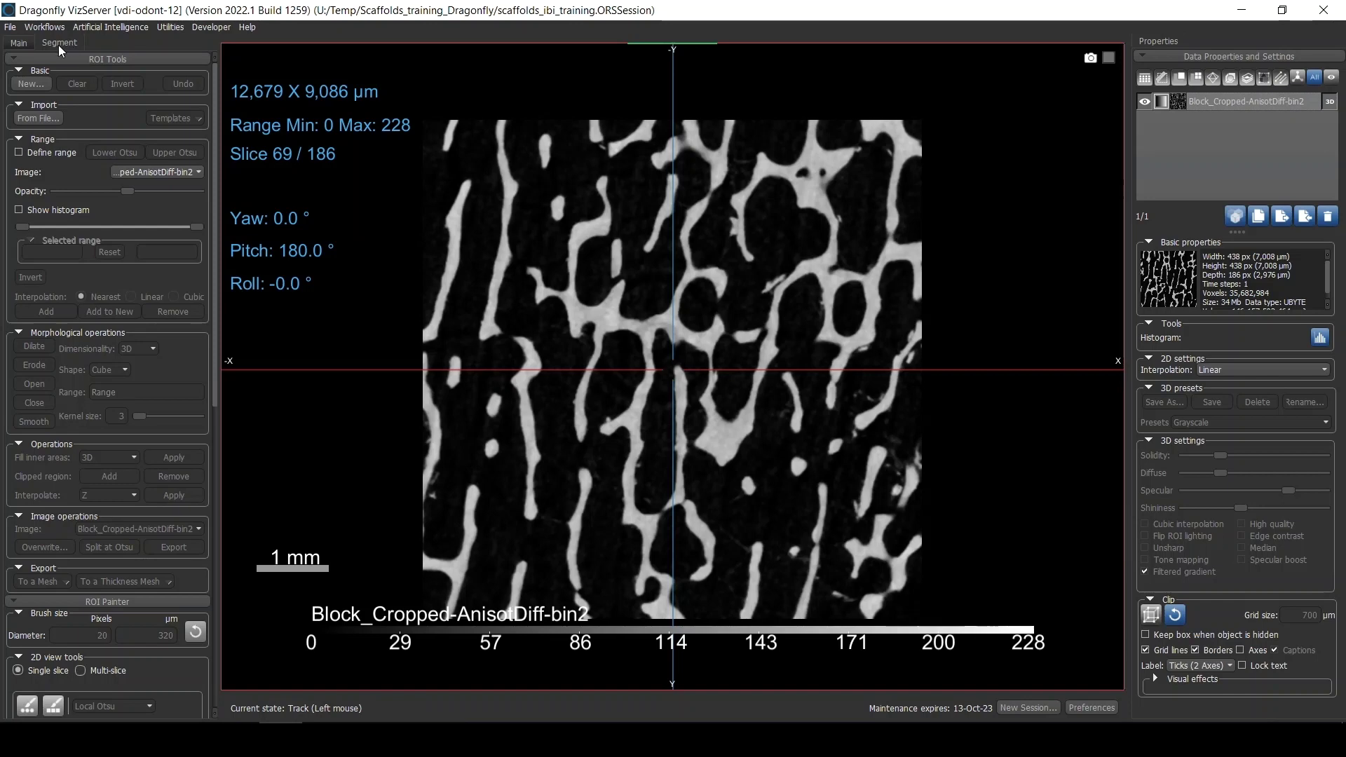
left_click(40, 150)
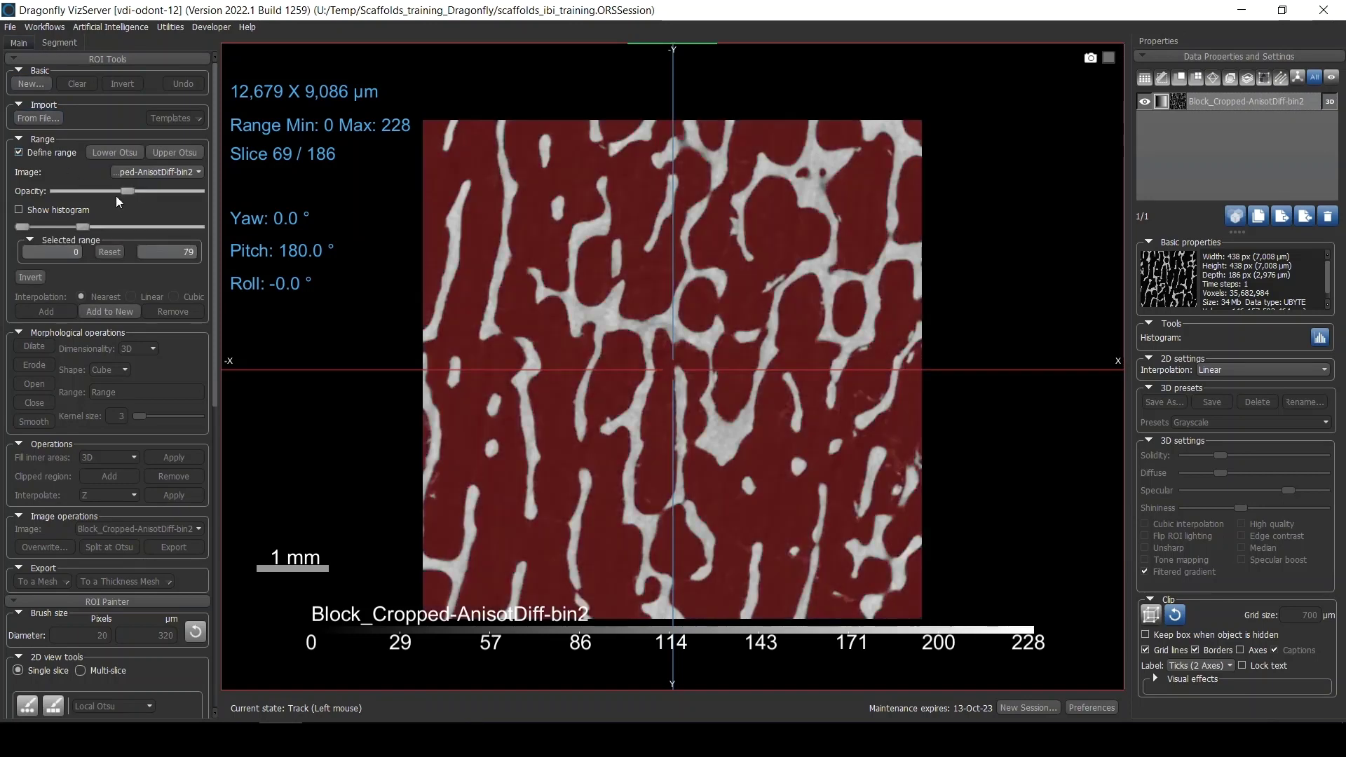
left_click(168, 155)
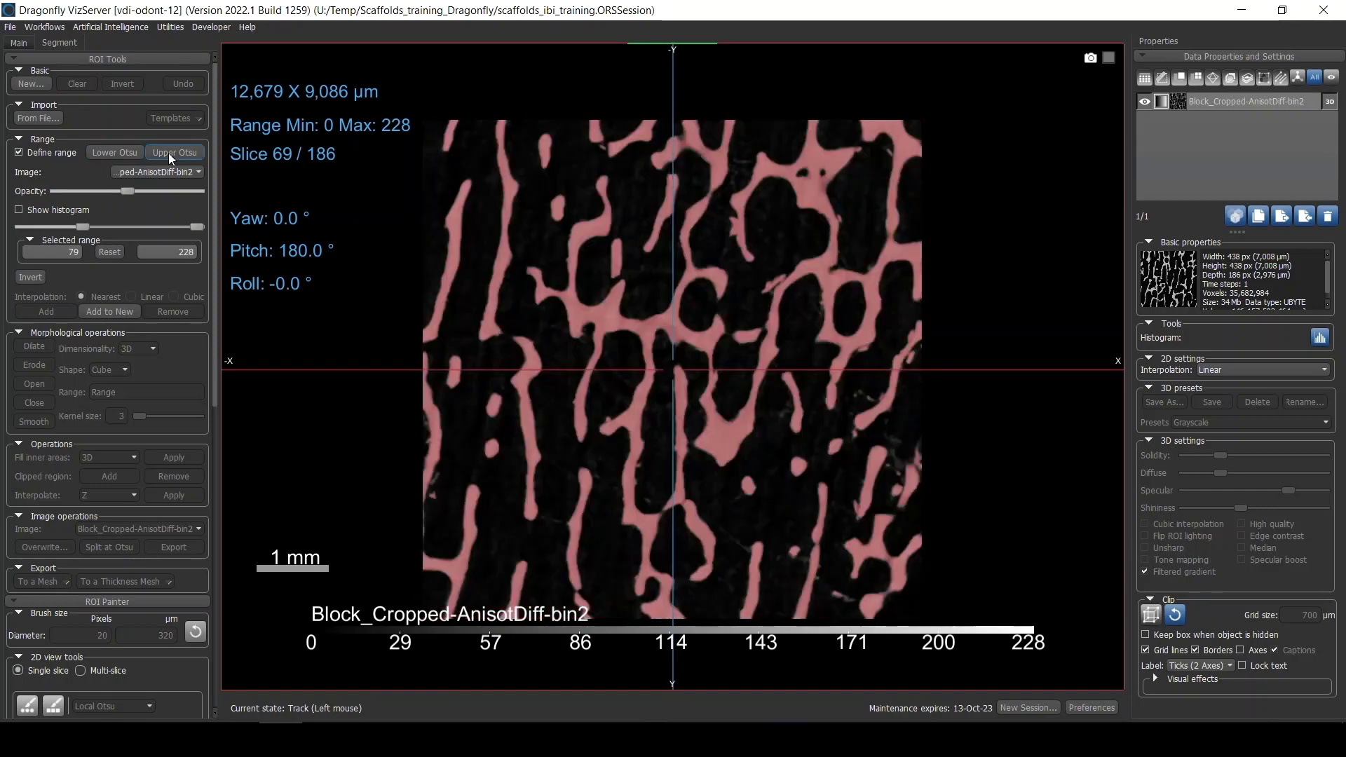
left_click(105, 312)
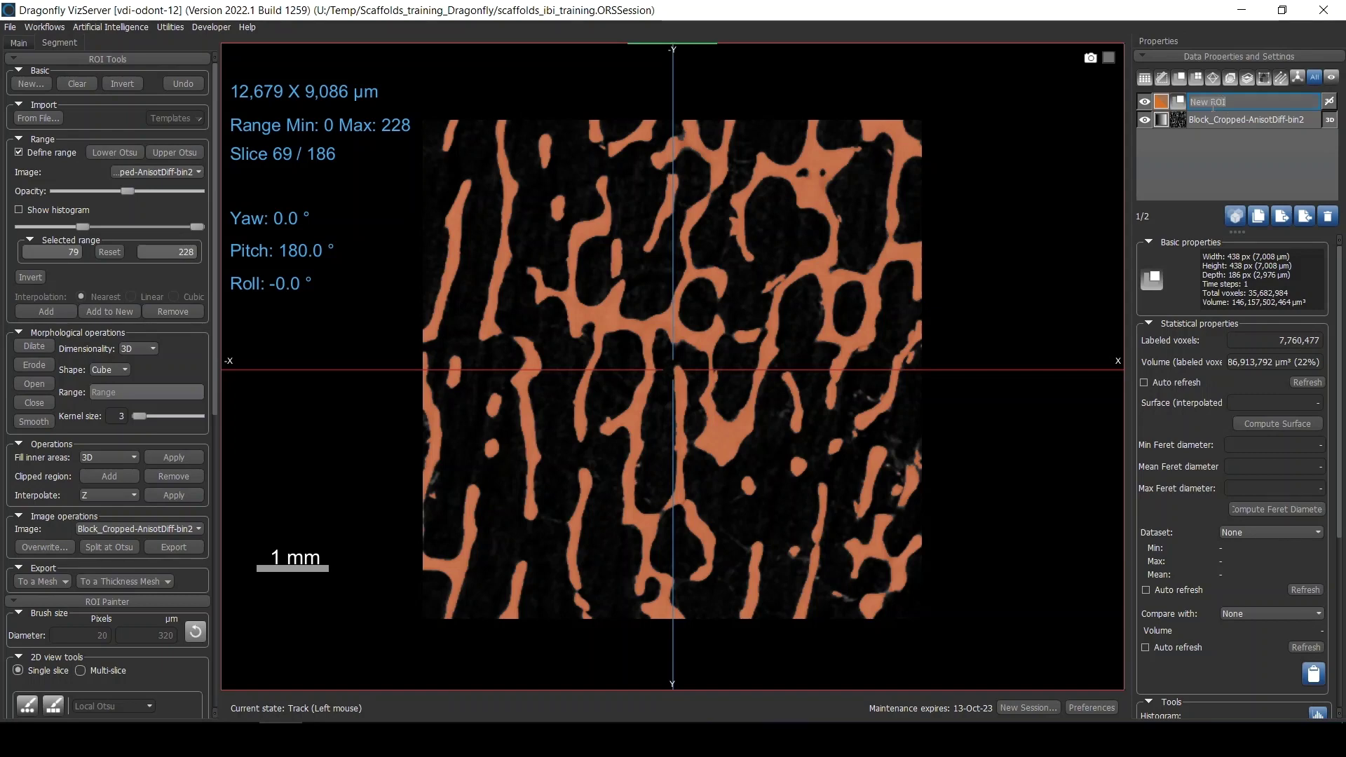
type("Structure")
key("Return")
left_click(1052, 114)
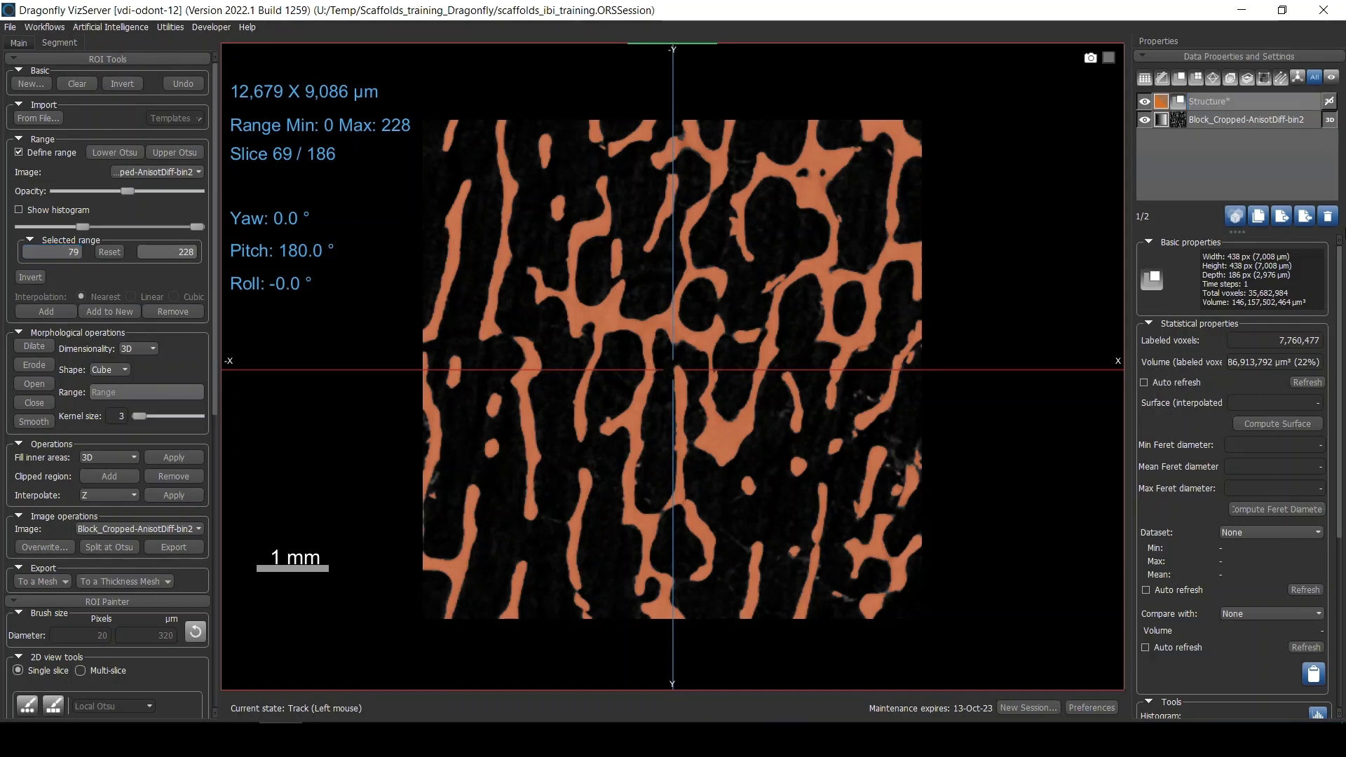
- Create a second ROI named Pores from the lower Otsu range of the Block_Cropped-AnisotDiff-bin2 image
left_click(1220, 120)
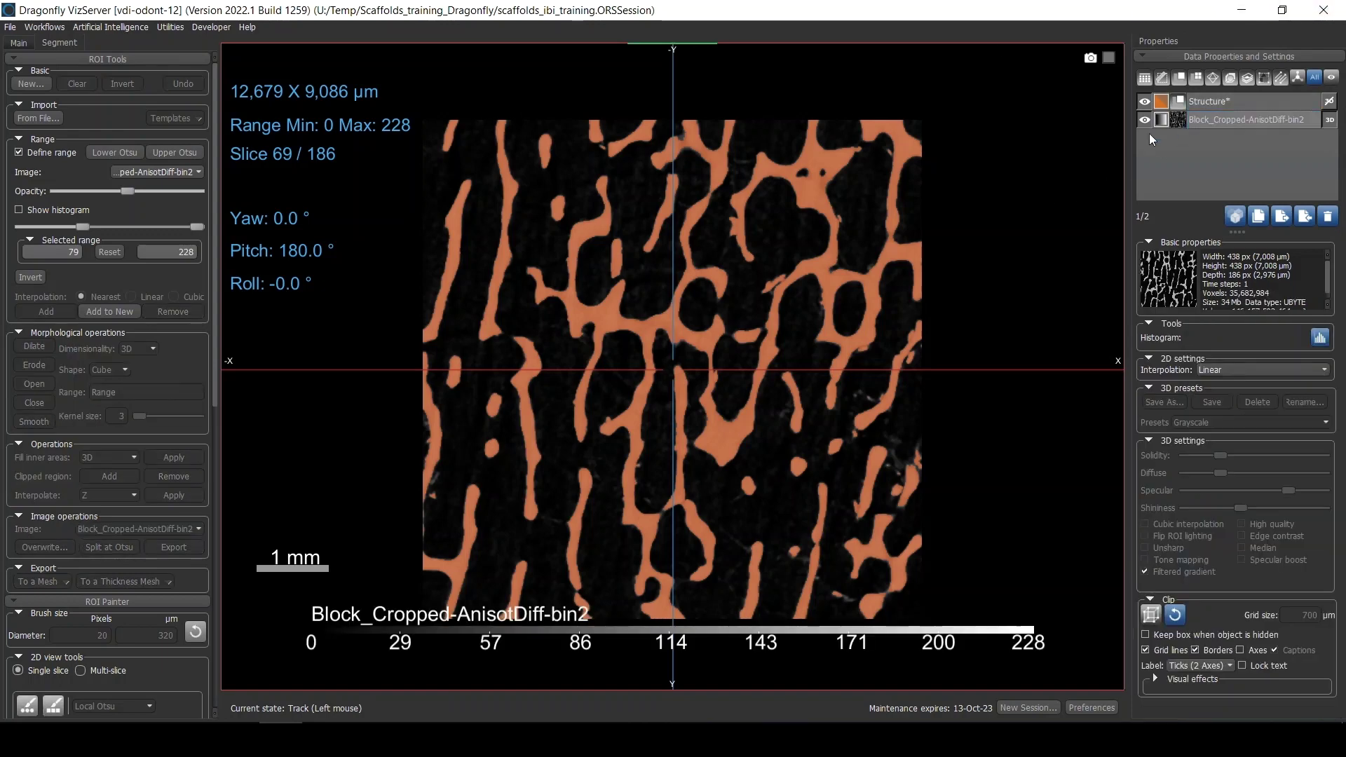
left_click(96, 148)
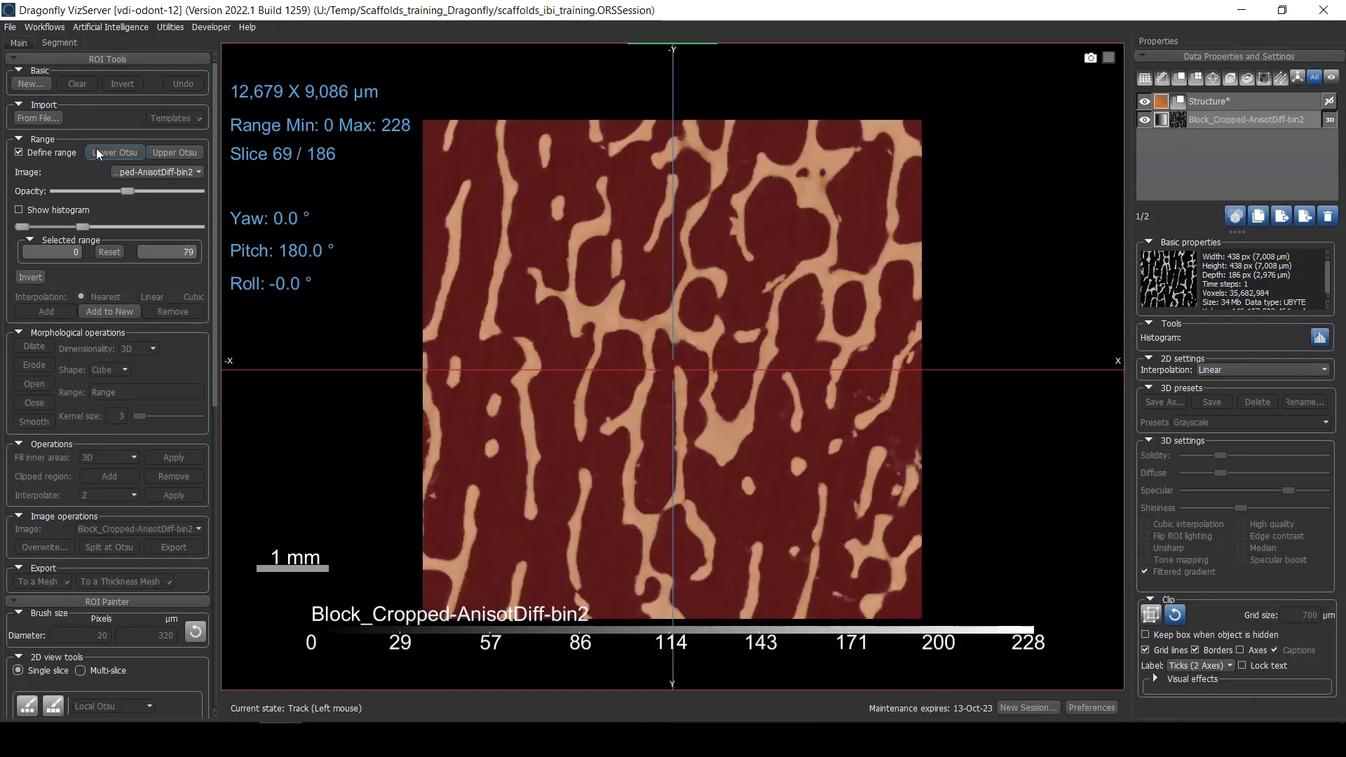
left_click(111, 311)
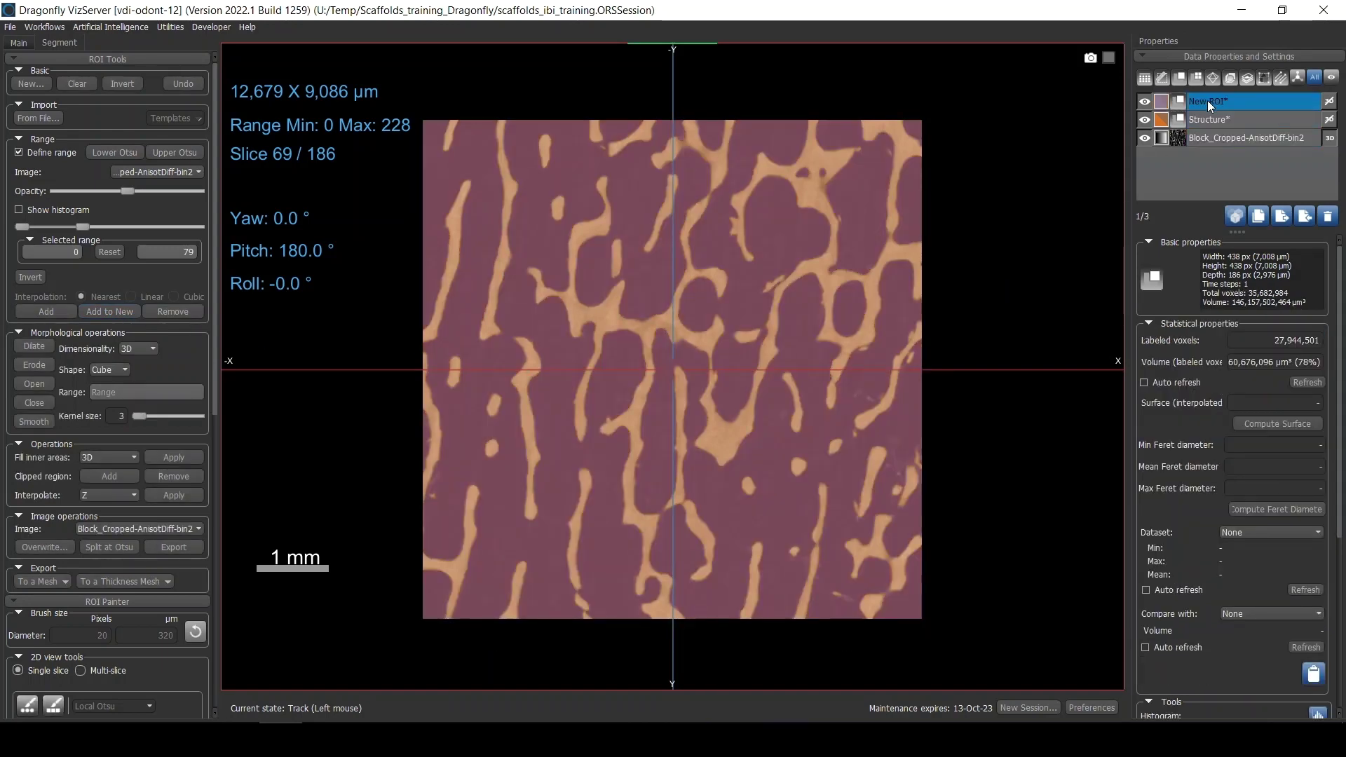
left_click(1218, 118, "ctrl")
type("Pores")
key("Return")
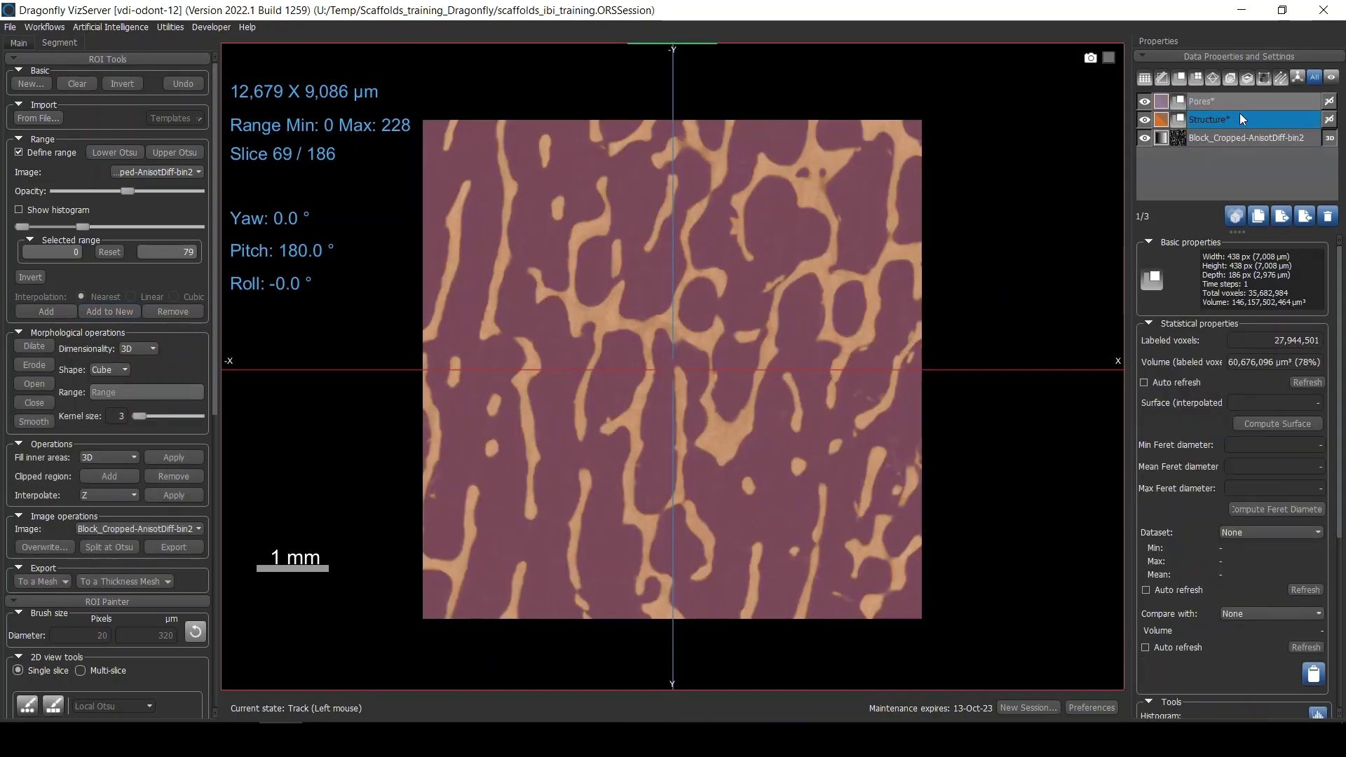
- Hide the source image and the Pores ROI so that only Structure is displayed, and make Structure the selected object
left_click(1145, 119)
left_click(1144, 138)
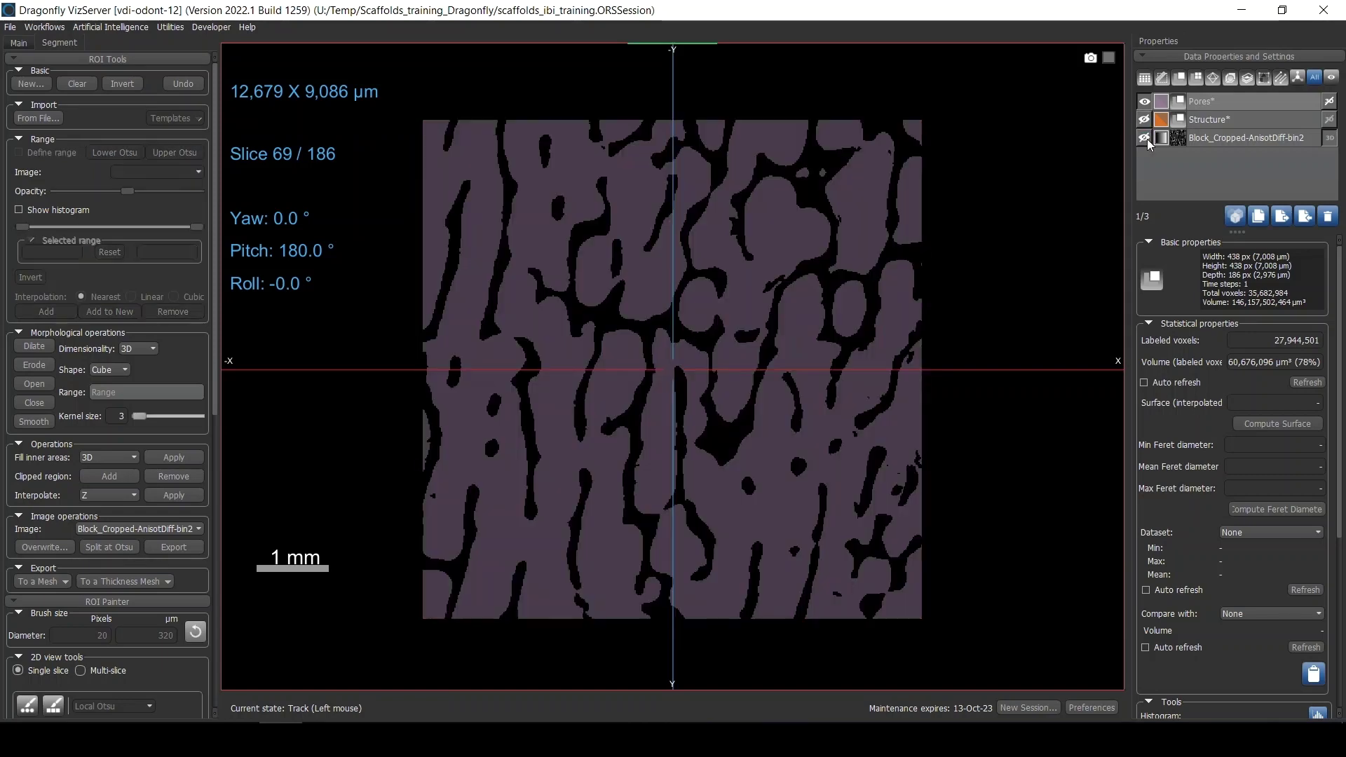
left_click(1144, 101)
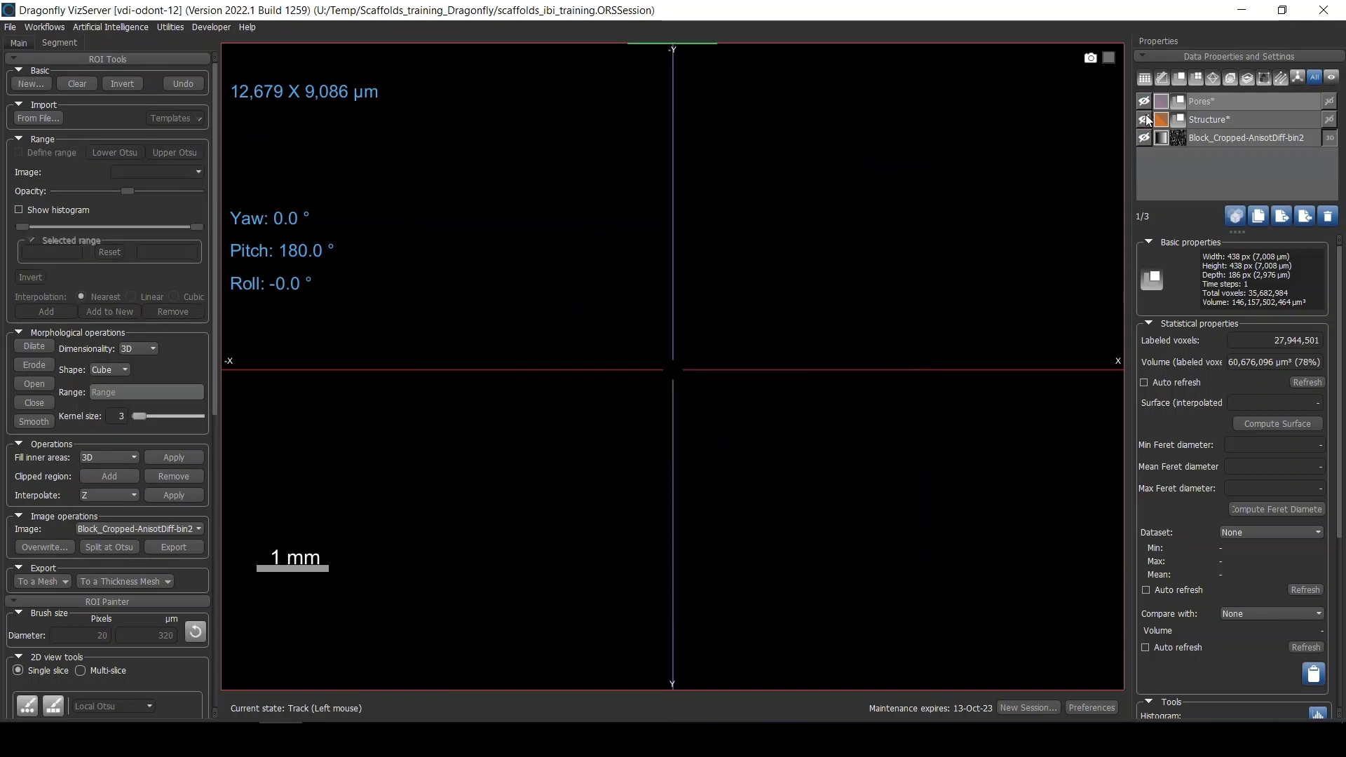
left_click(1144, 120)
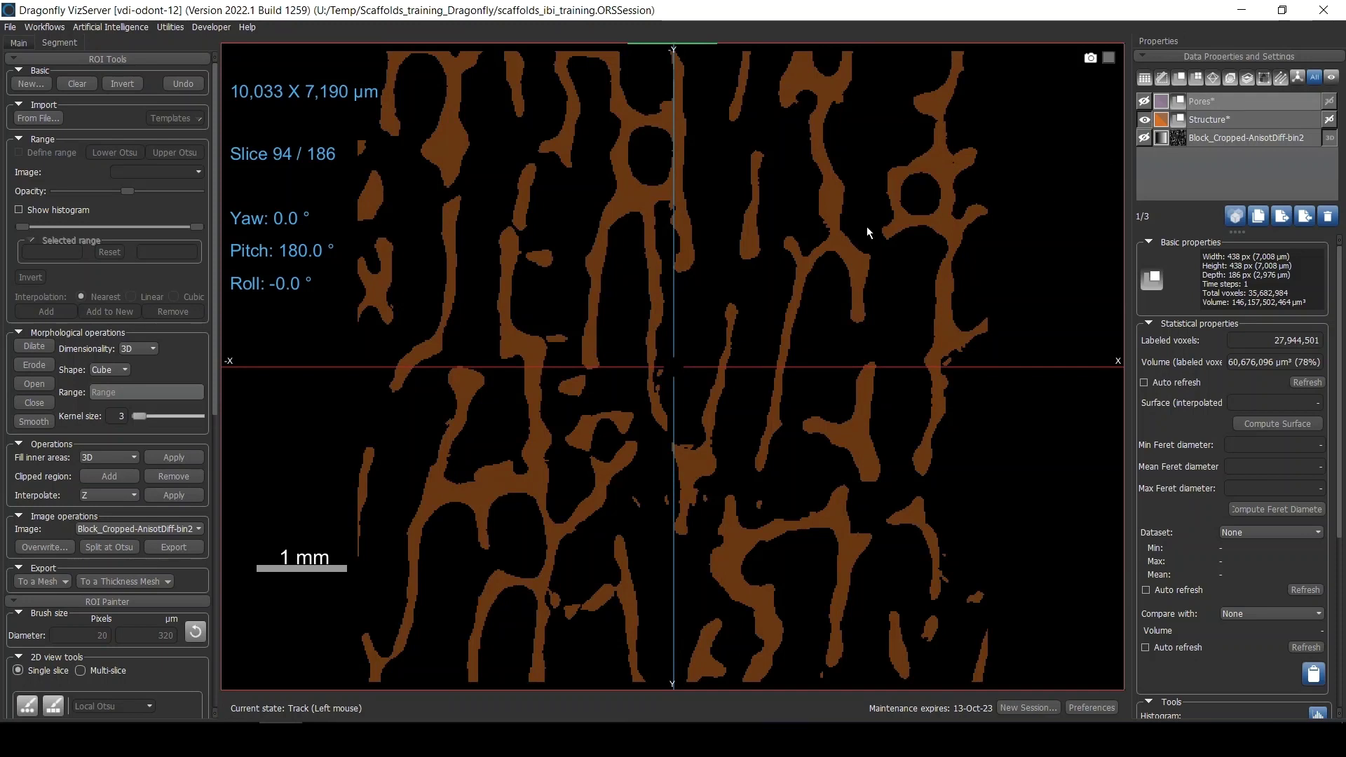
scroll(866, 225, "down", 2)
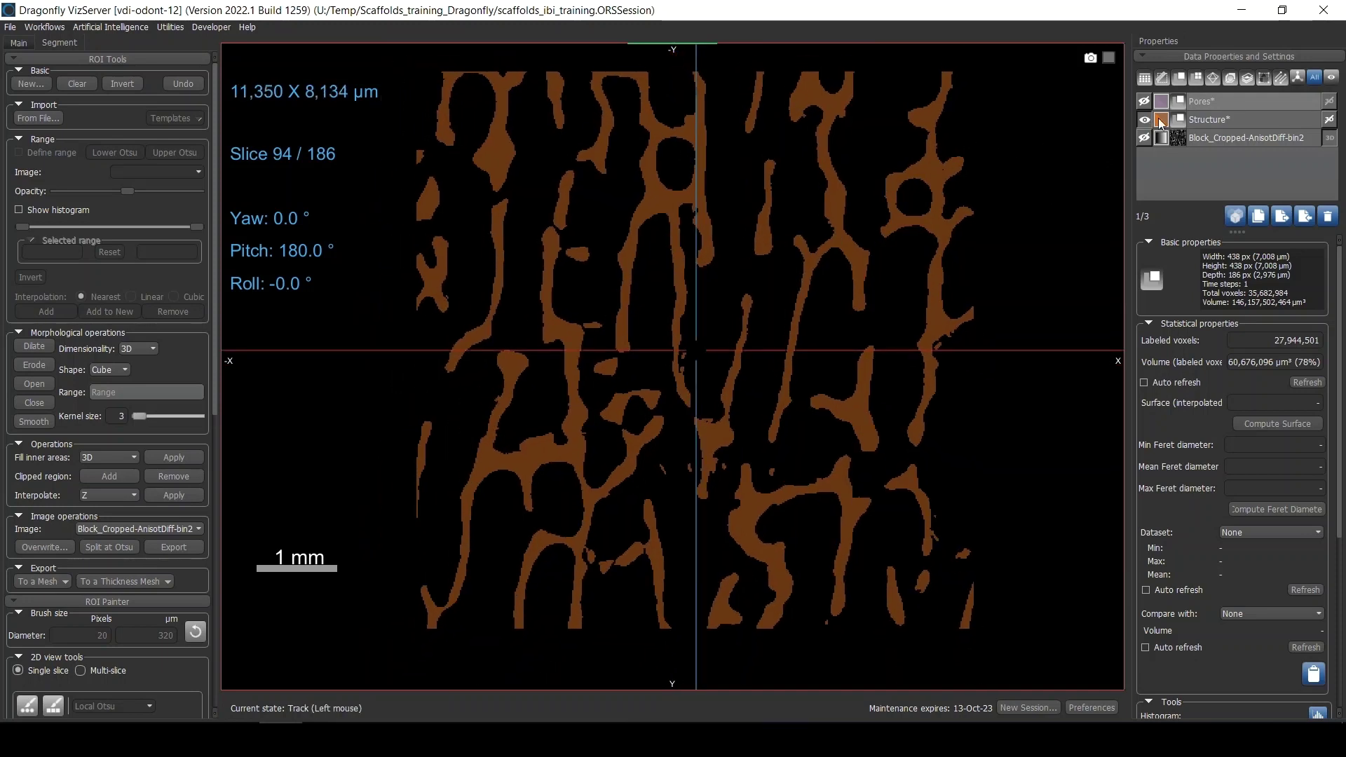
left_click(1211, 124)
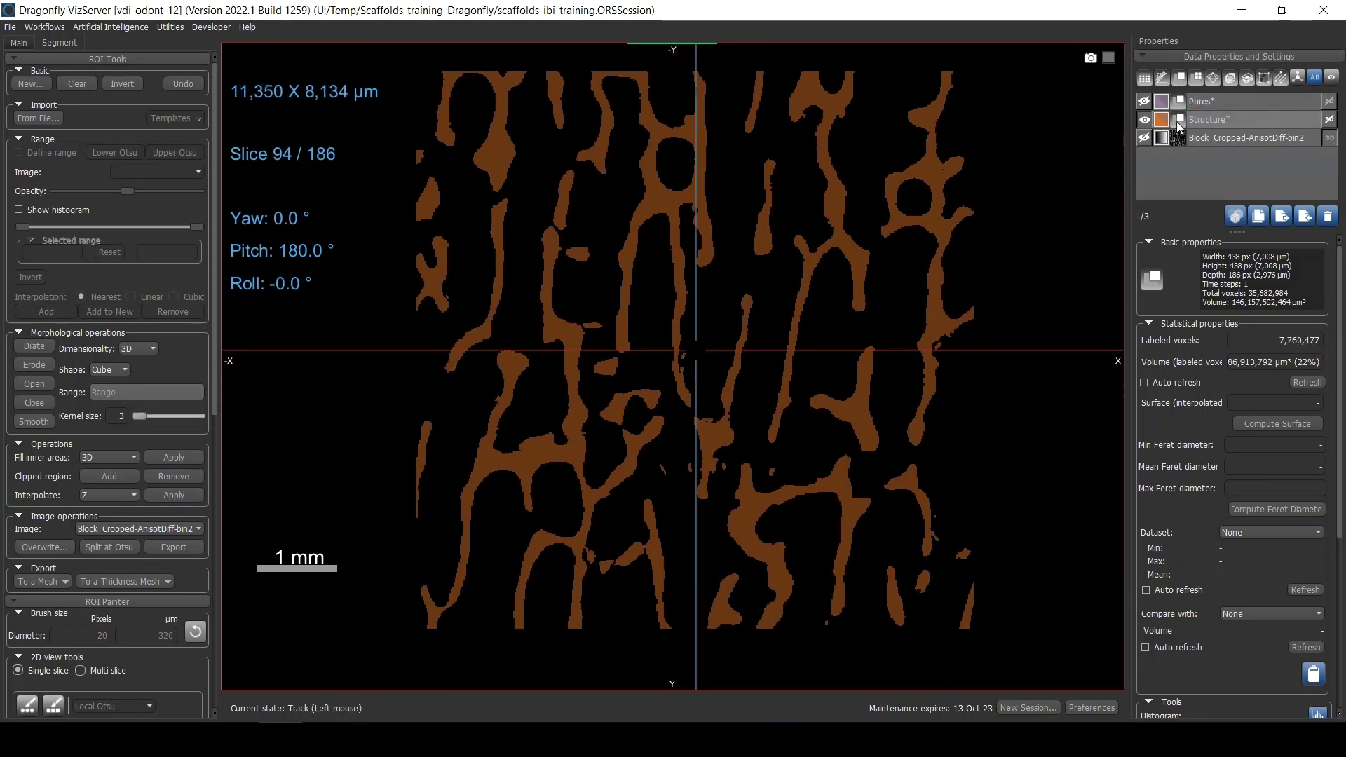
left_click(1197, 122)
- Browse the XY slices of the Structure ROI to examine the segmentation for small holes and isolated specks
scroll(838, 265, "down", 4)
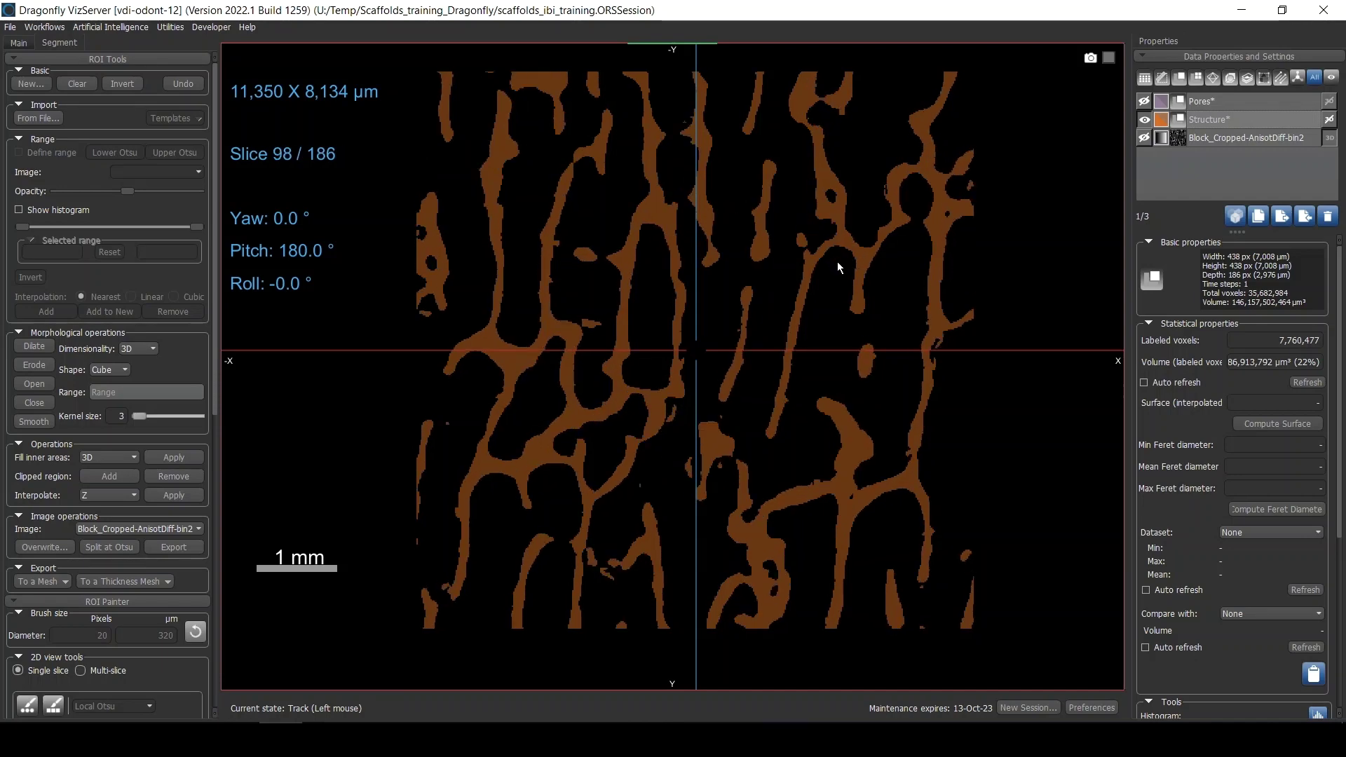
scroll(837, 267, "up", 3)
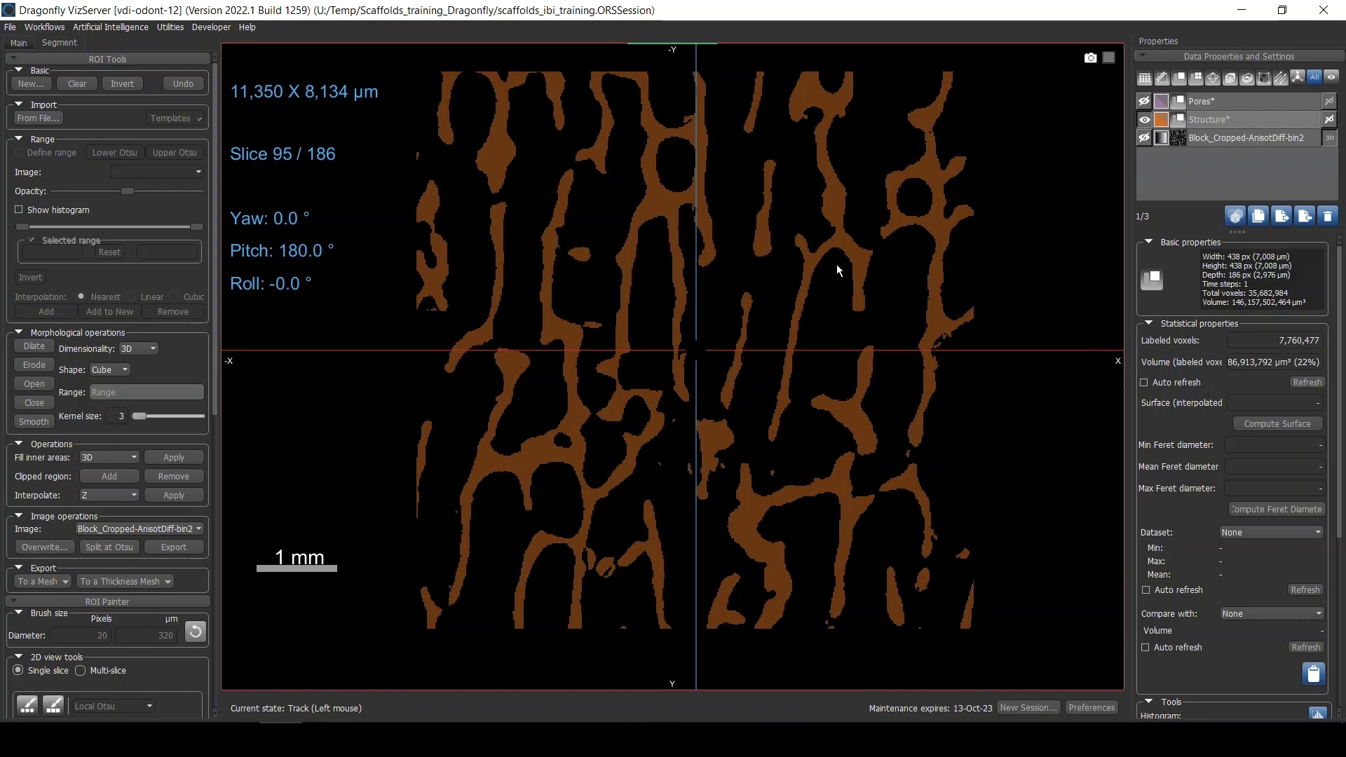
scroll(837, 264, "down", 2)
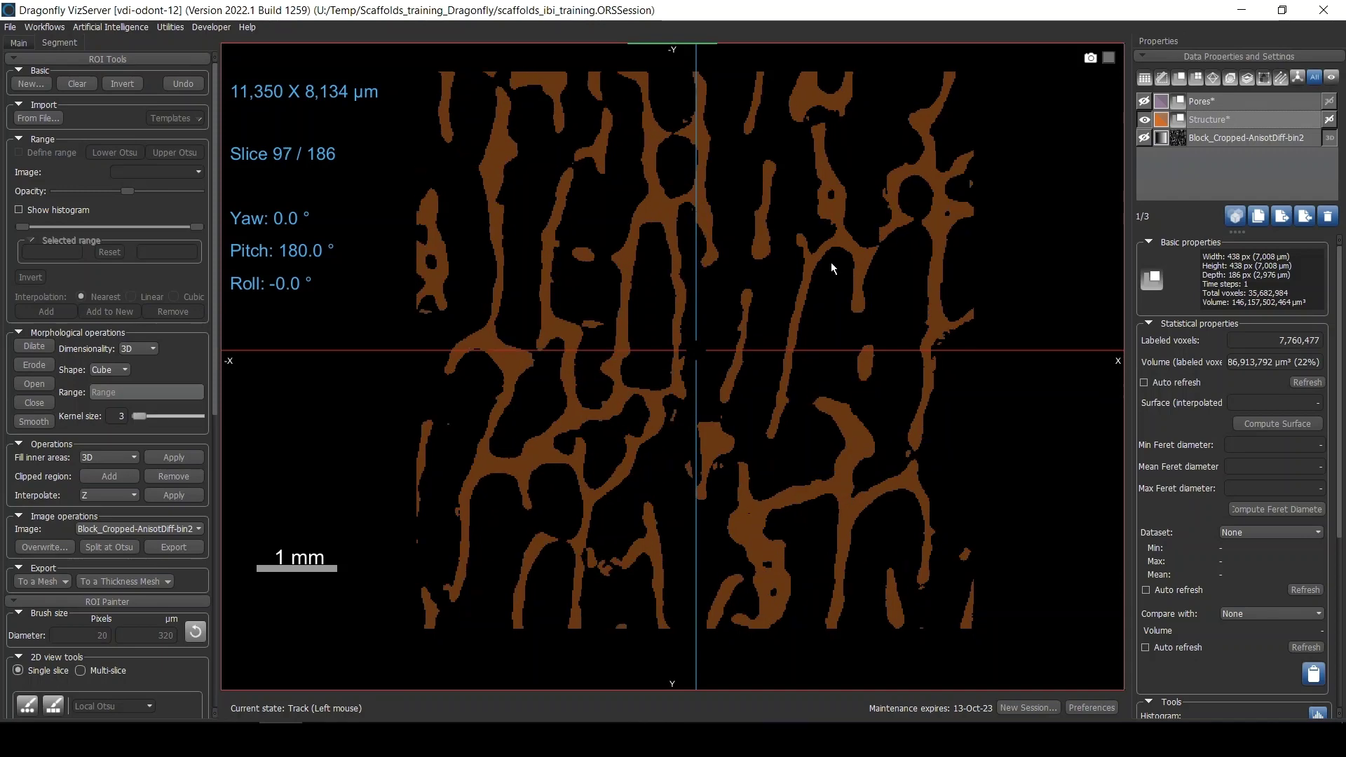
scroll(831, 267, "down", 6)
scroll(832, 266, "up", 20)
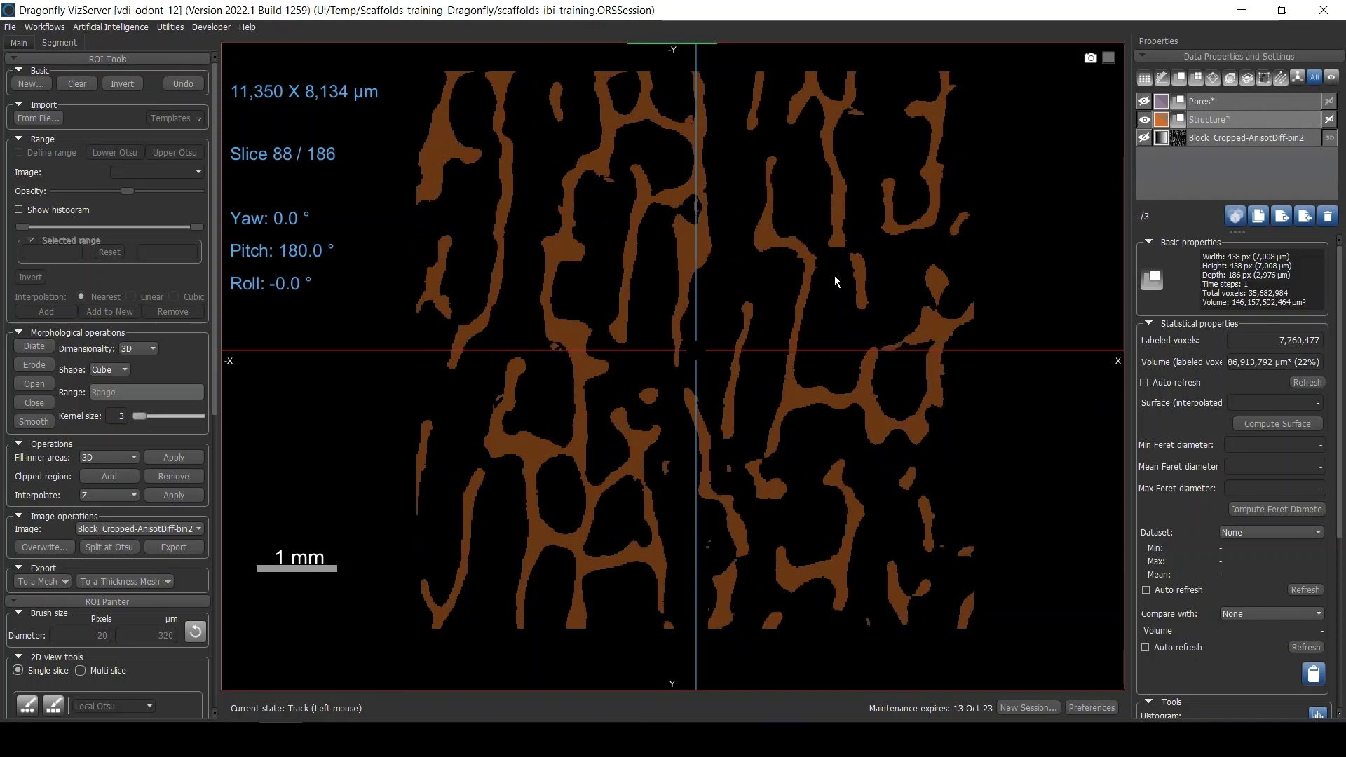
scroll(834, 276, "down", 10)
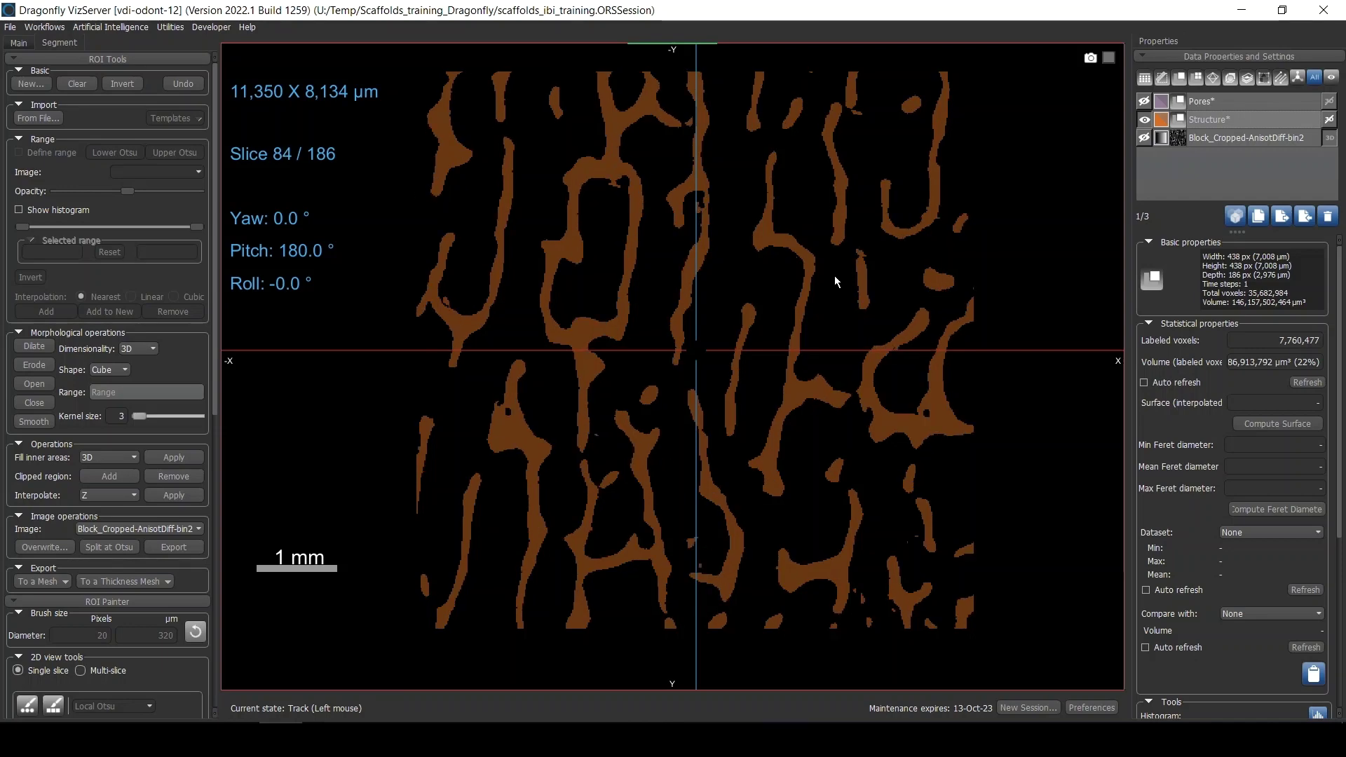
scroll(836, 275, "up", 11)
scroll(835, 274, "up", 20)
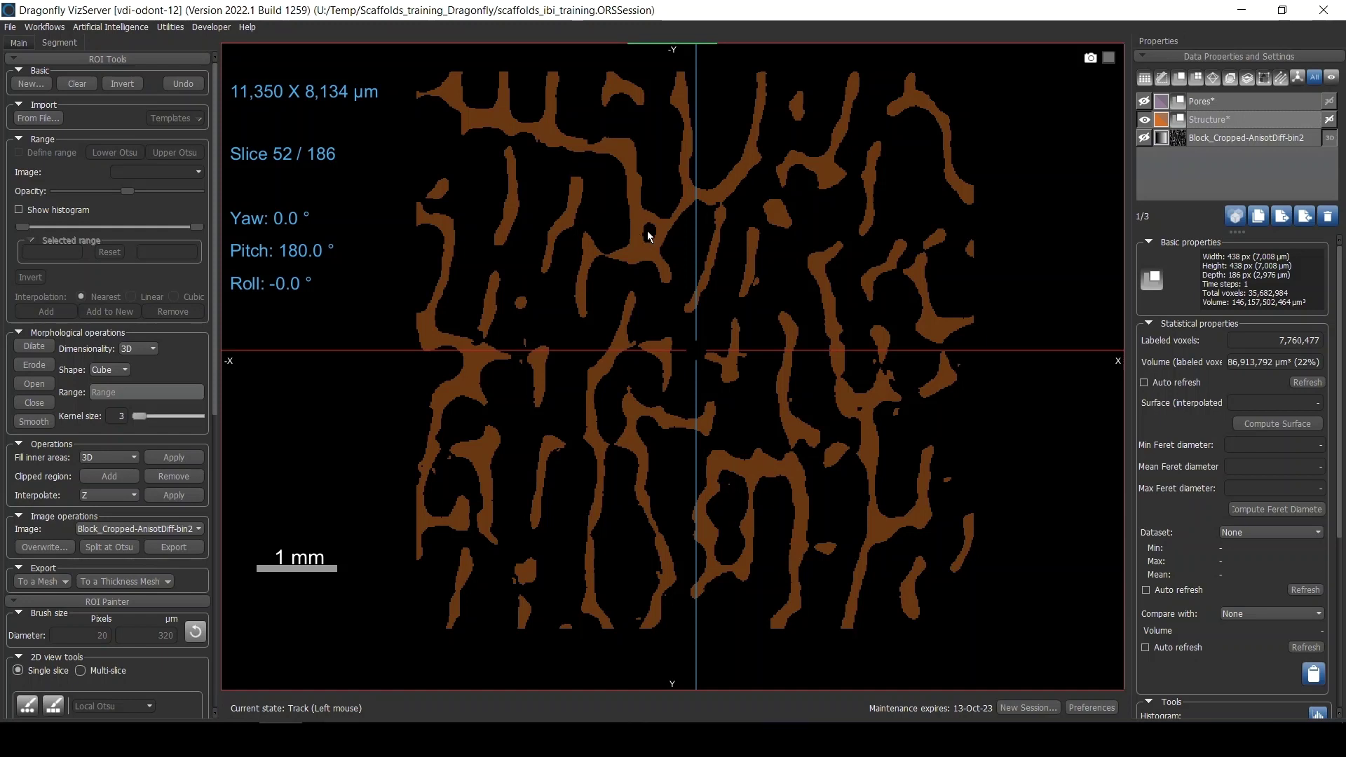
scroll(653, 247, "down", 7)
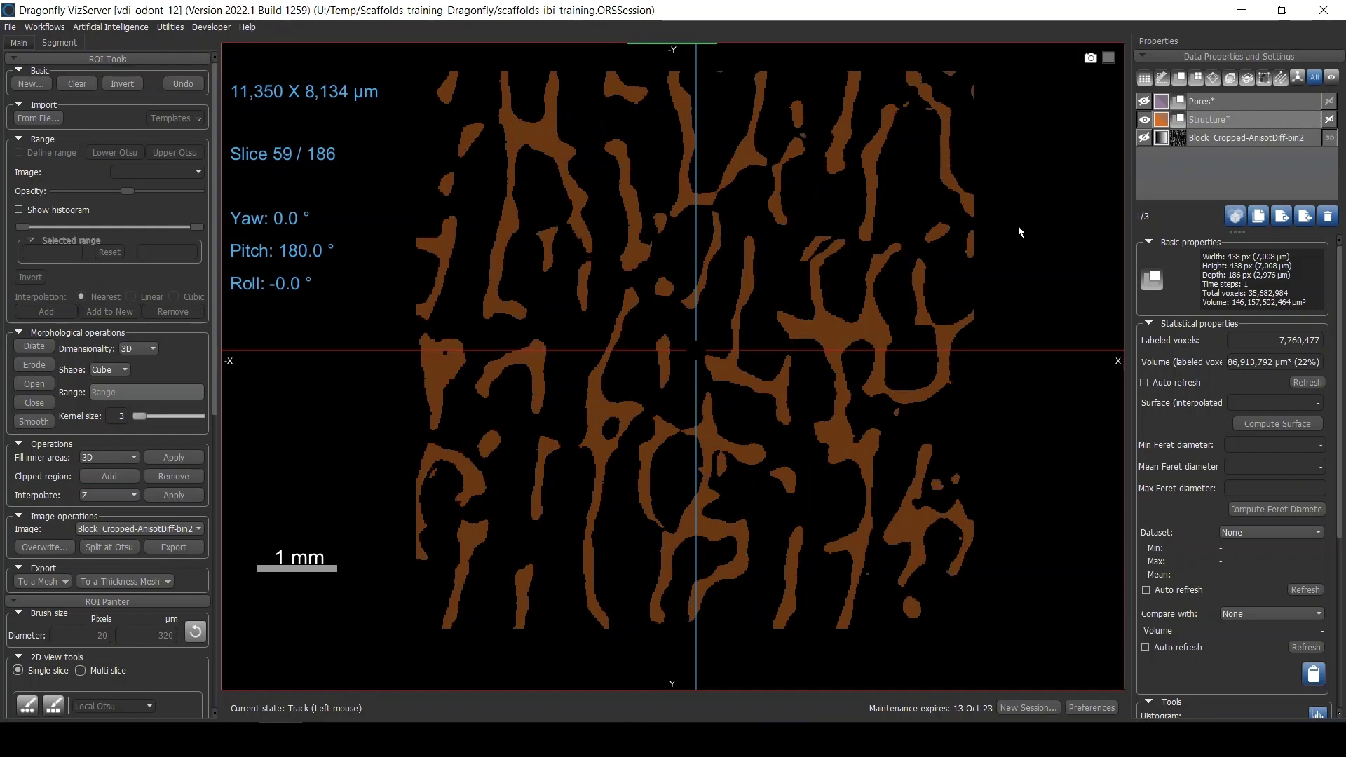
scroll(952, 216, "up", 4)
scroll(931, 232, "up", 8)
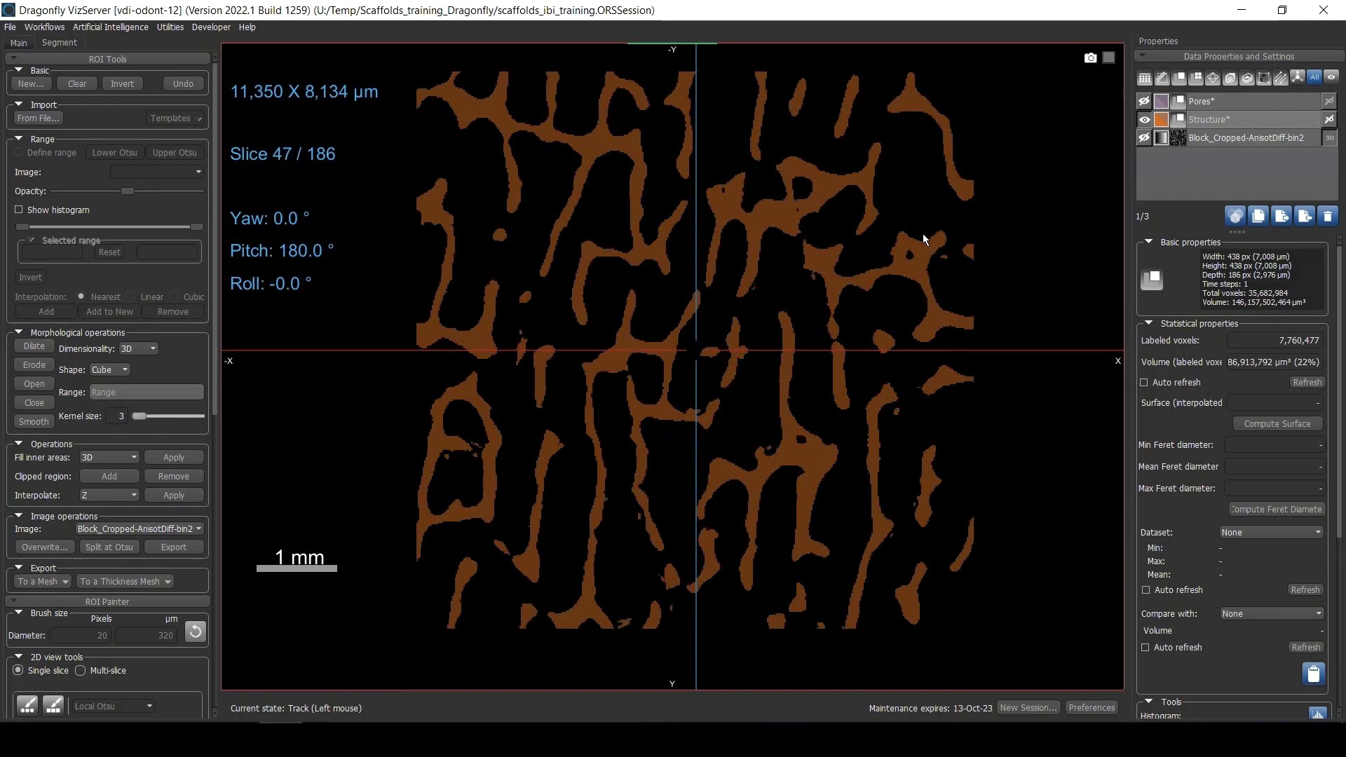
- Duplicate the Structure ROI, make the copy visible and select it for editing
left_click(1224, 121)
left_click(1259, 218)
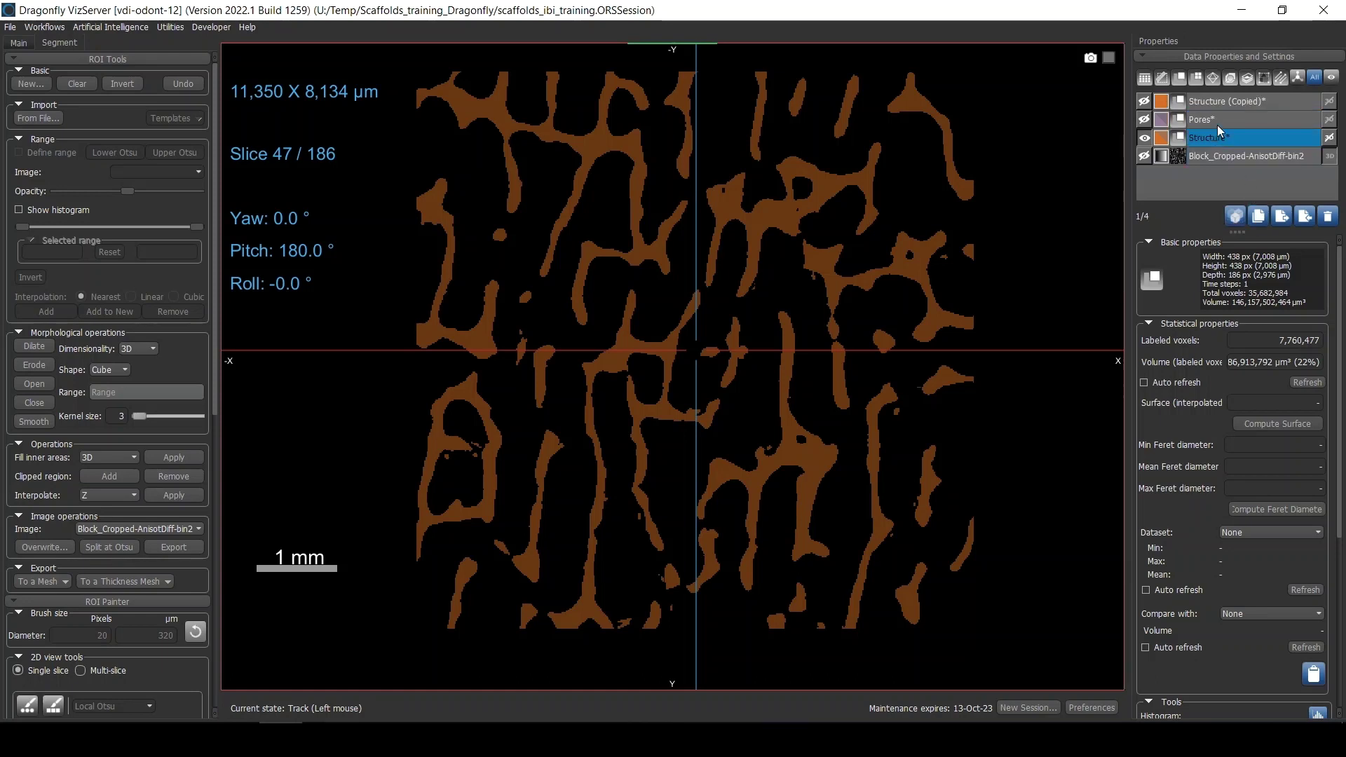
left_click(1145, 102)
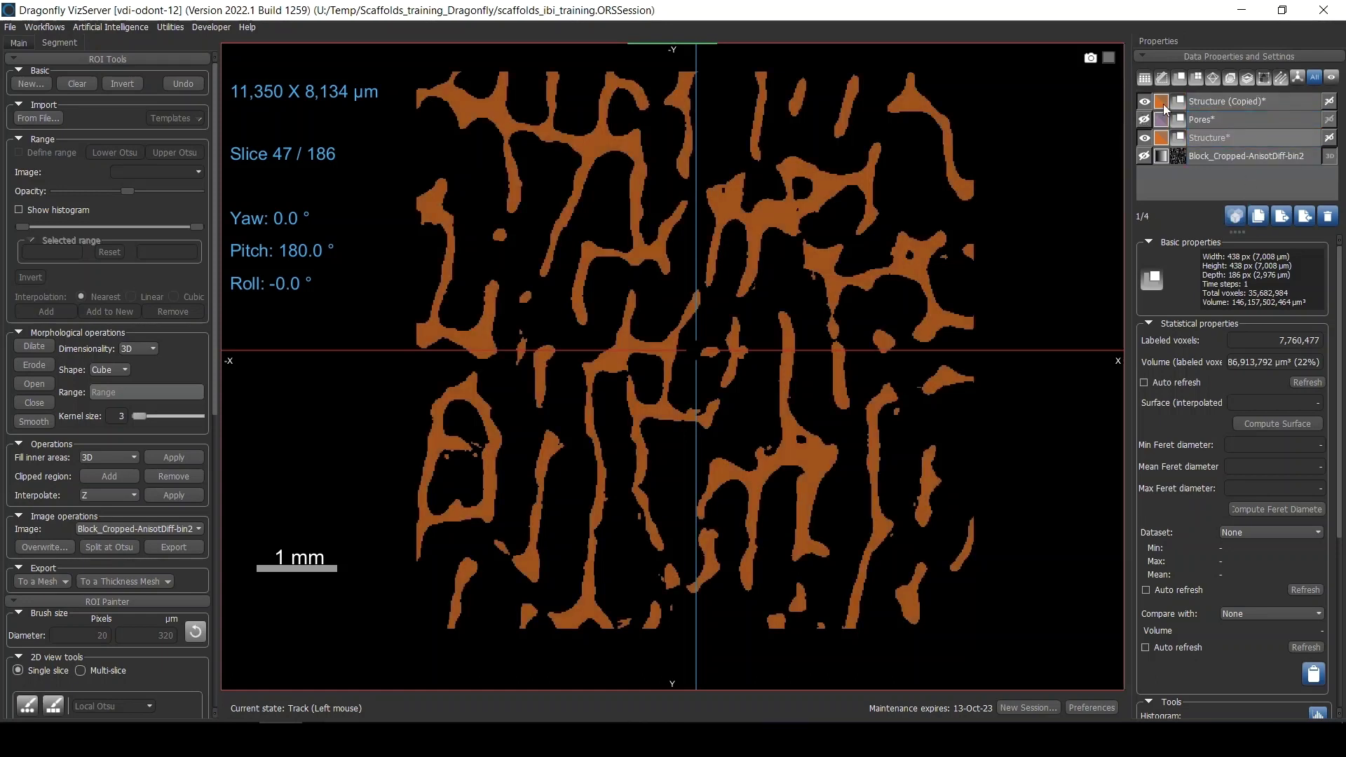
left_click(1216, 102, "ctrl")
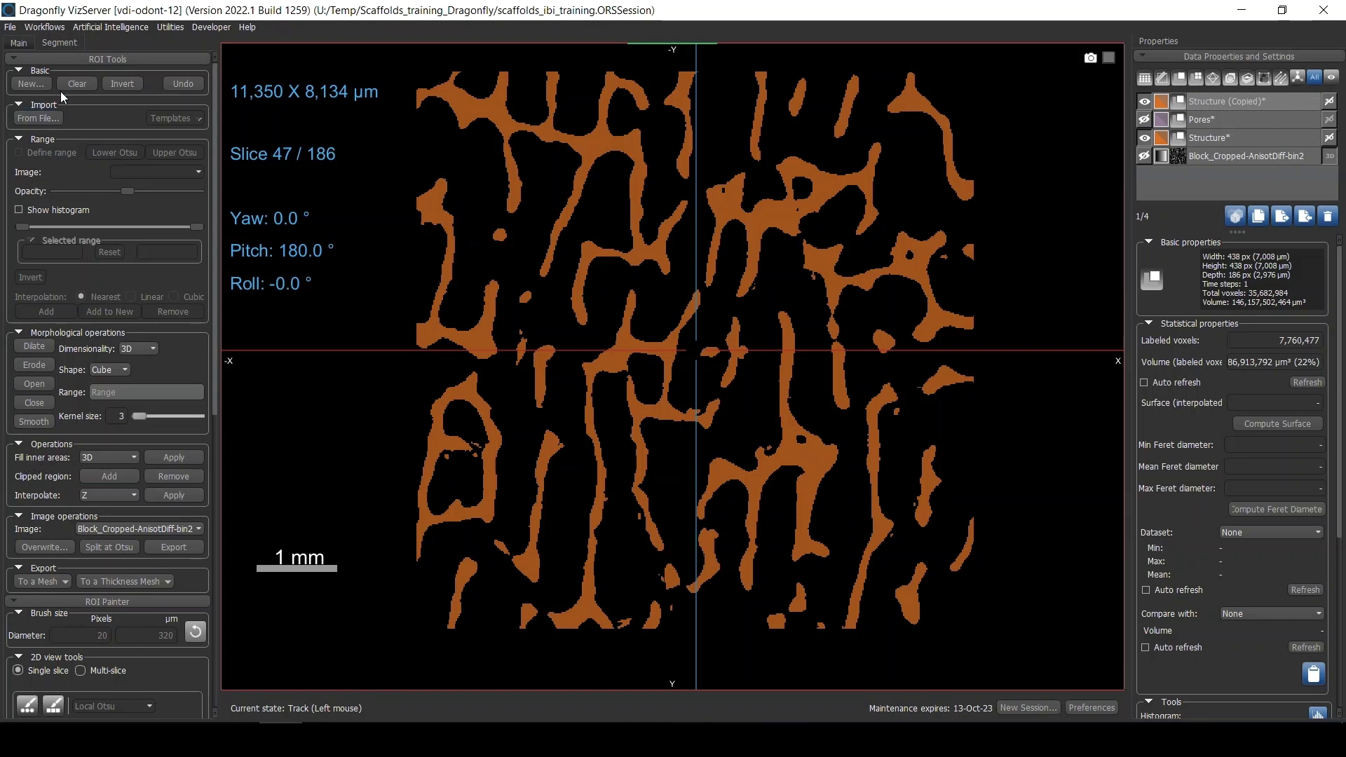
- Fill the inner areas of the copied Structure ROI in 3D
left_click(115, 459)
left_click(115, 457)
left_click(172, 457)
- Check the statistics of Structure and its filled copy, and set Structure as the ROI to compare the copy with
left_click(1238, 143)
left_click(1237, 102)
left_click(1267, 614)
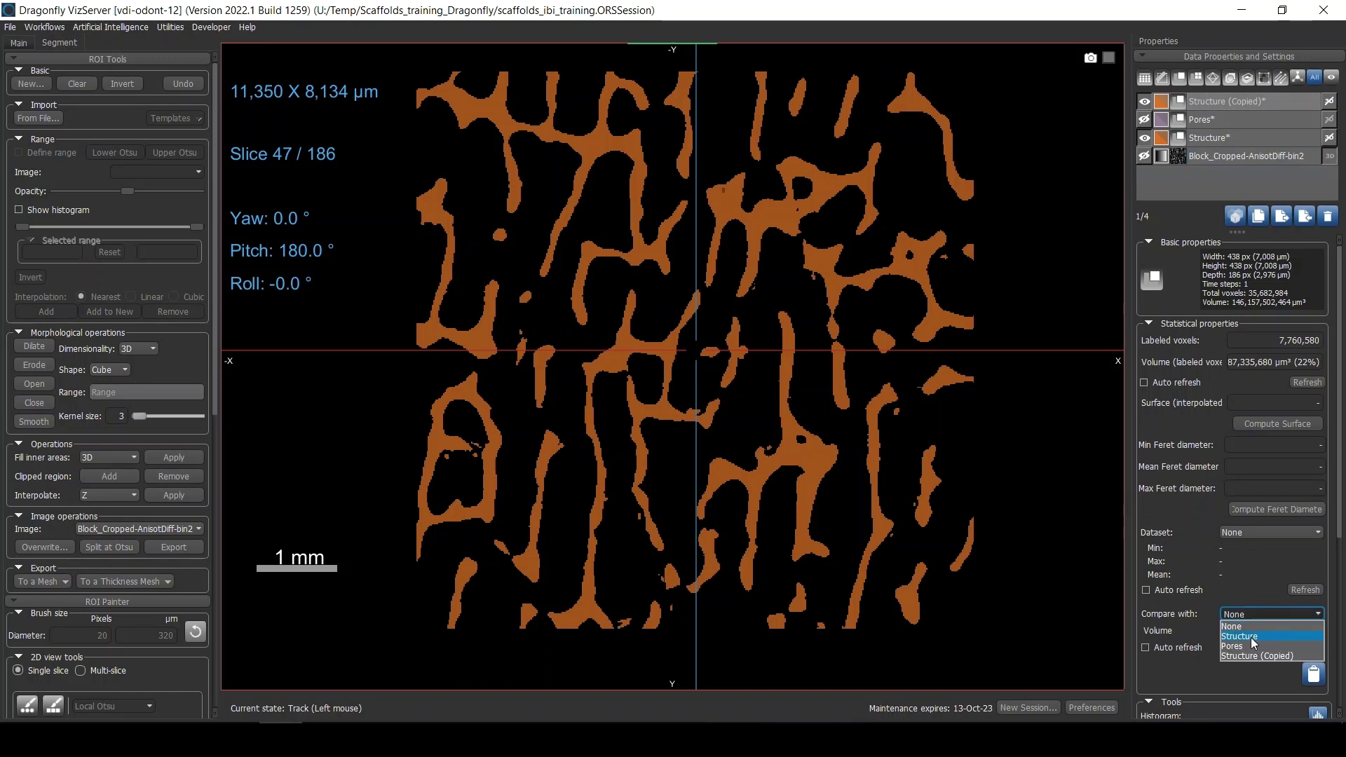
left_click(1250, 636)
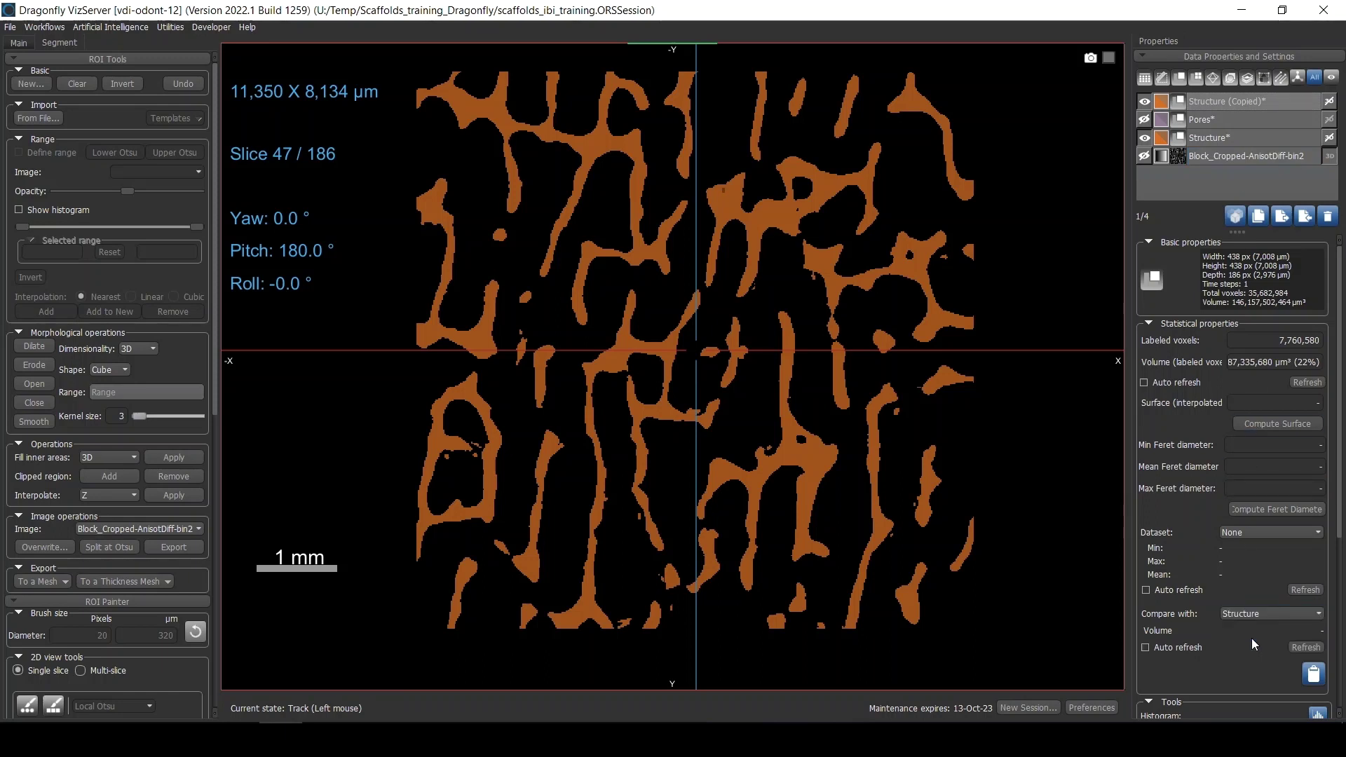
- Rename the copied ROI as Structure filled
double_click(1245, 101)
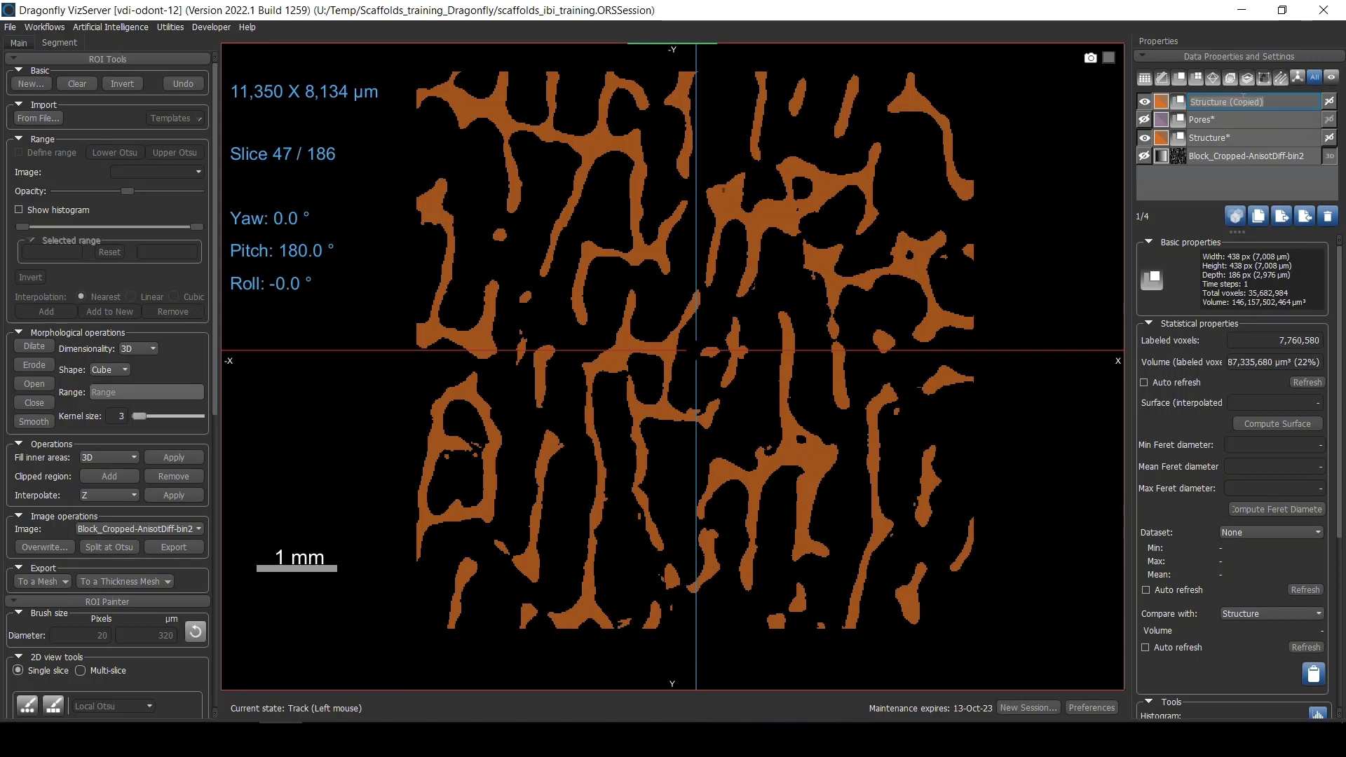
key("BackSpace")
key("BackSpace")
key("BackSpace")
key("BackSpace")
key("BackSpace")
key("BackSpace")
key("BackSpace")
key("BackSpace")
type("fo")
type("il")
key("BackSpace")
key("BackSpace")
key("BackSpace")
type("illed")
key("Return")
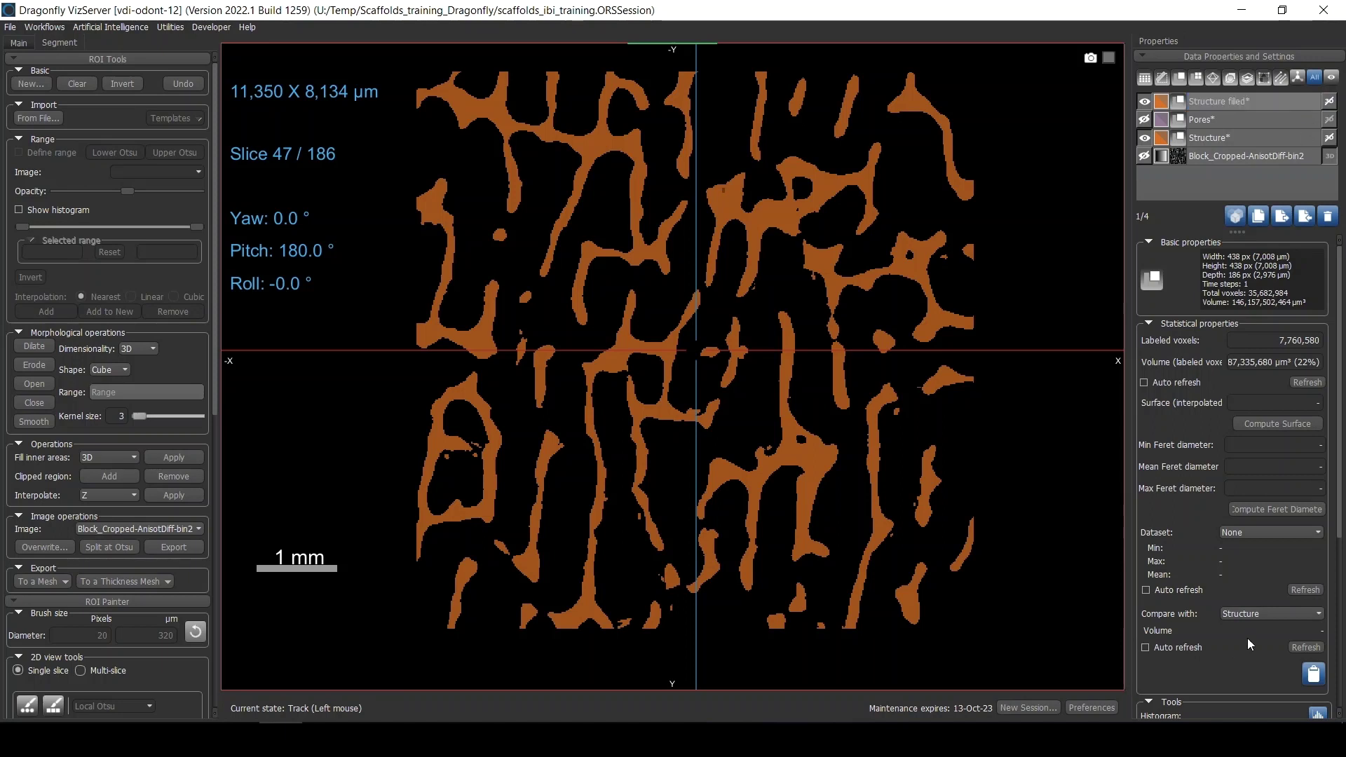
- Refresh the volume comparison with Structure and check the labeled voxels and volumes of both structure ROIs
left_click(1296, 646)
left_click(1241, 366)
left_click(1246, 138)
left_click(1245, 342)
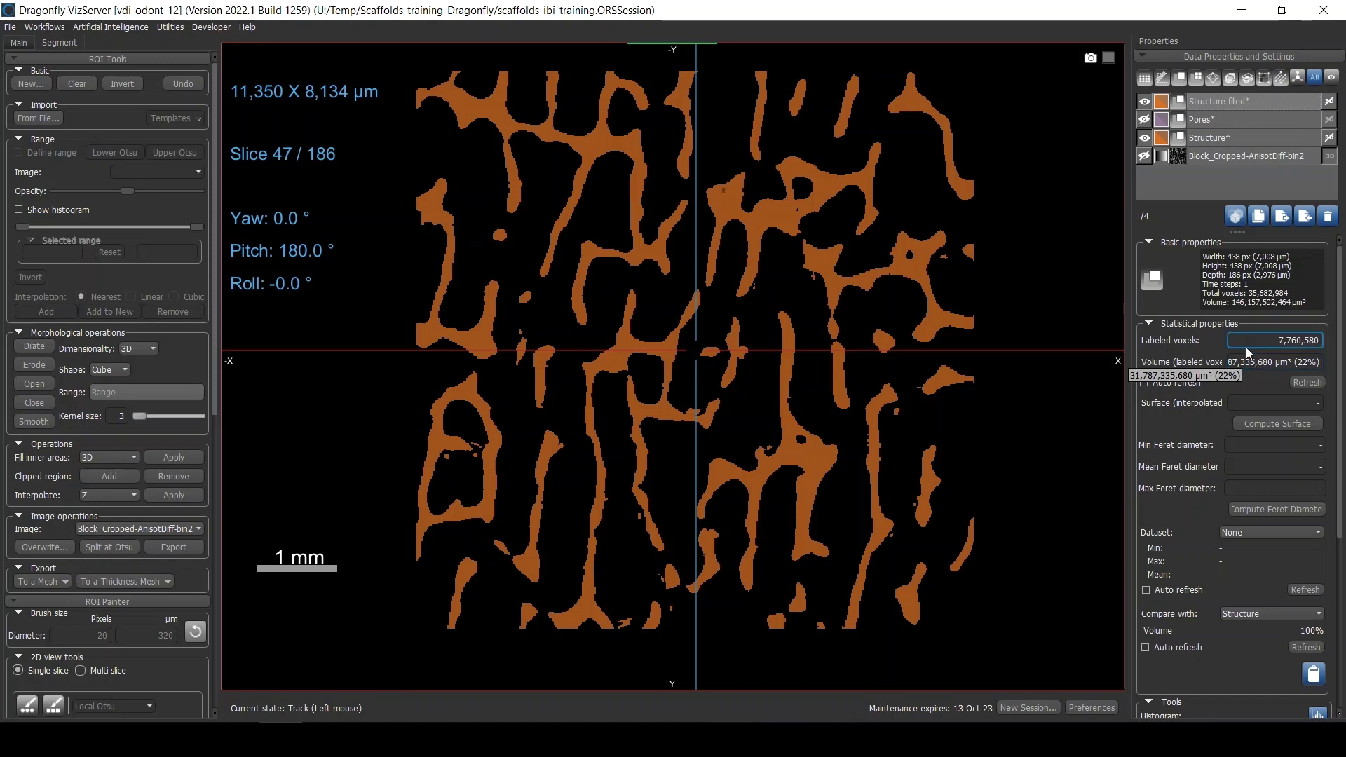
left_click(1234, 127)
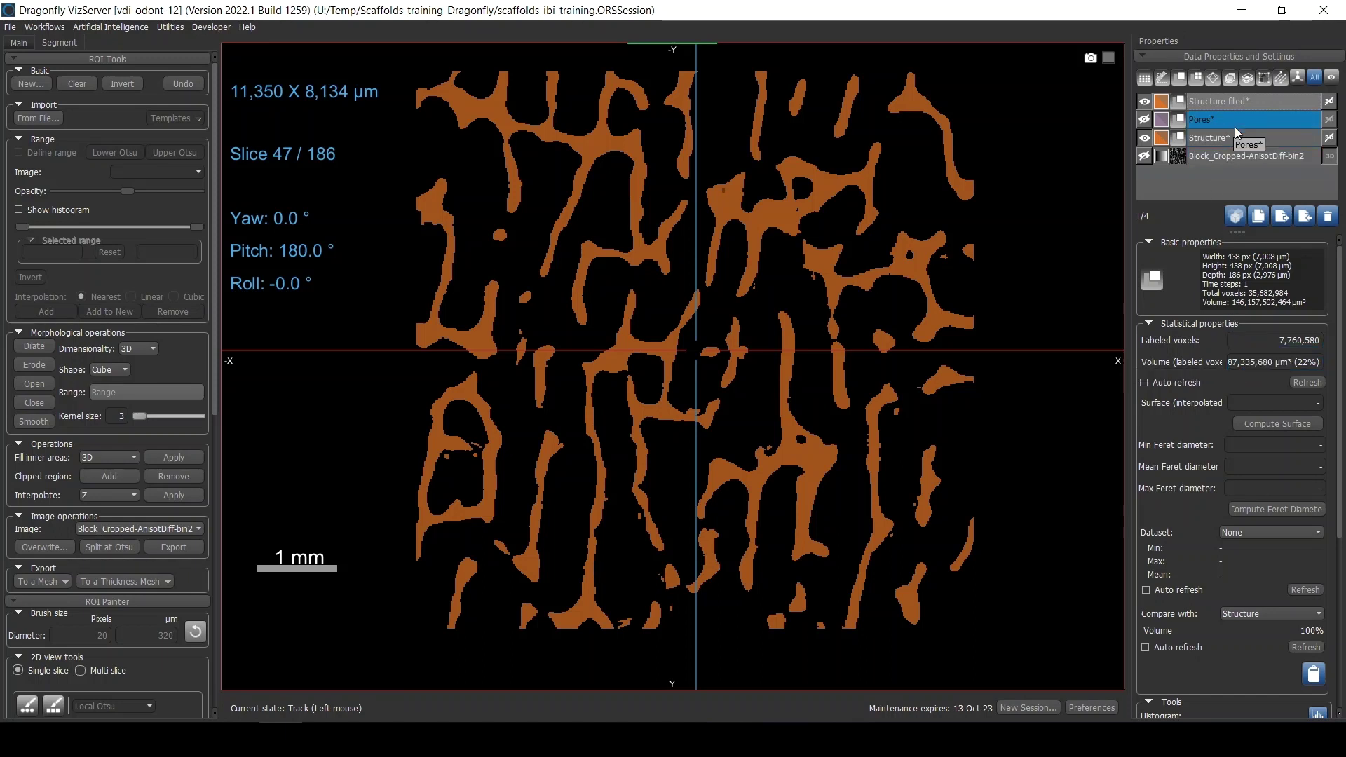
left_click(1252, 362)
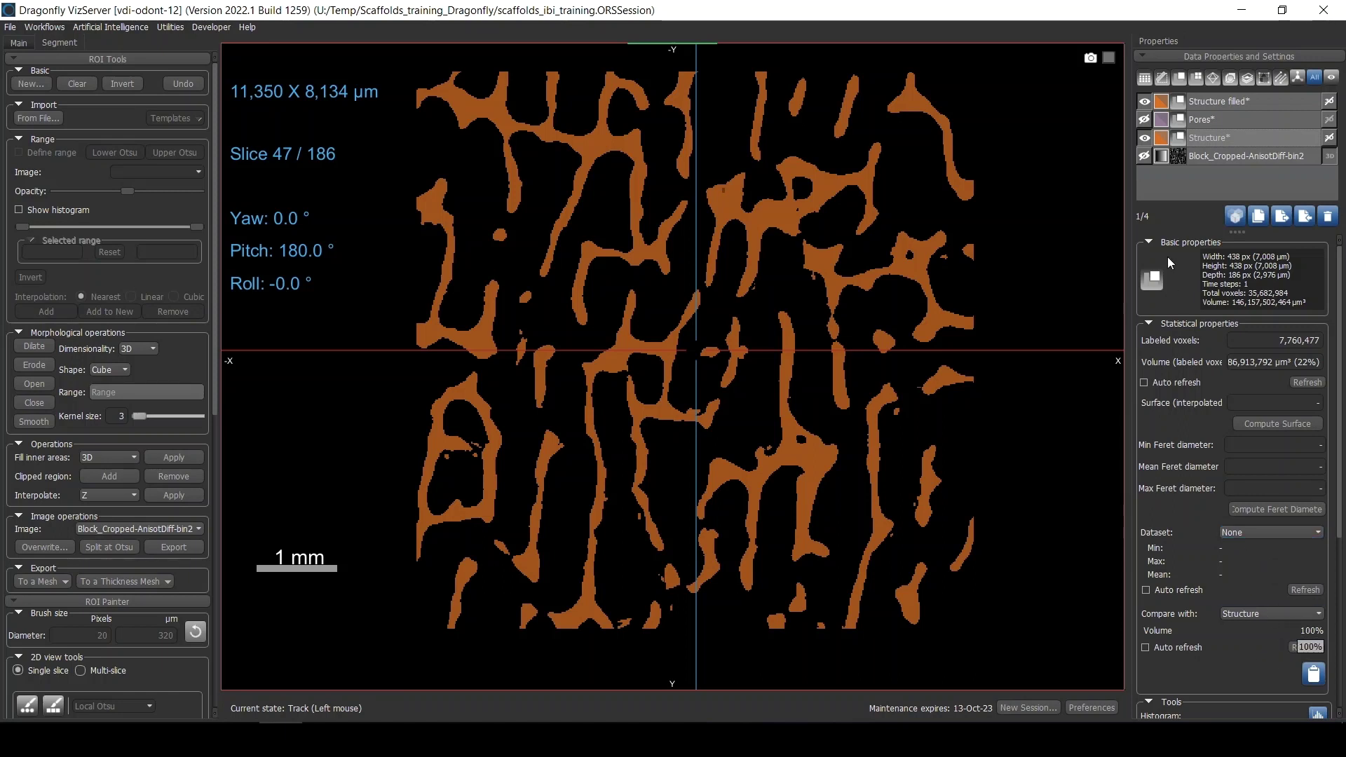
left_click(1226, 101)
left_click(1234, 137)
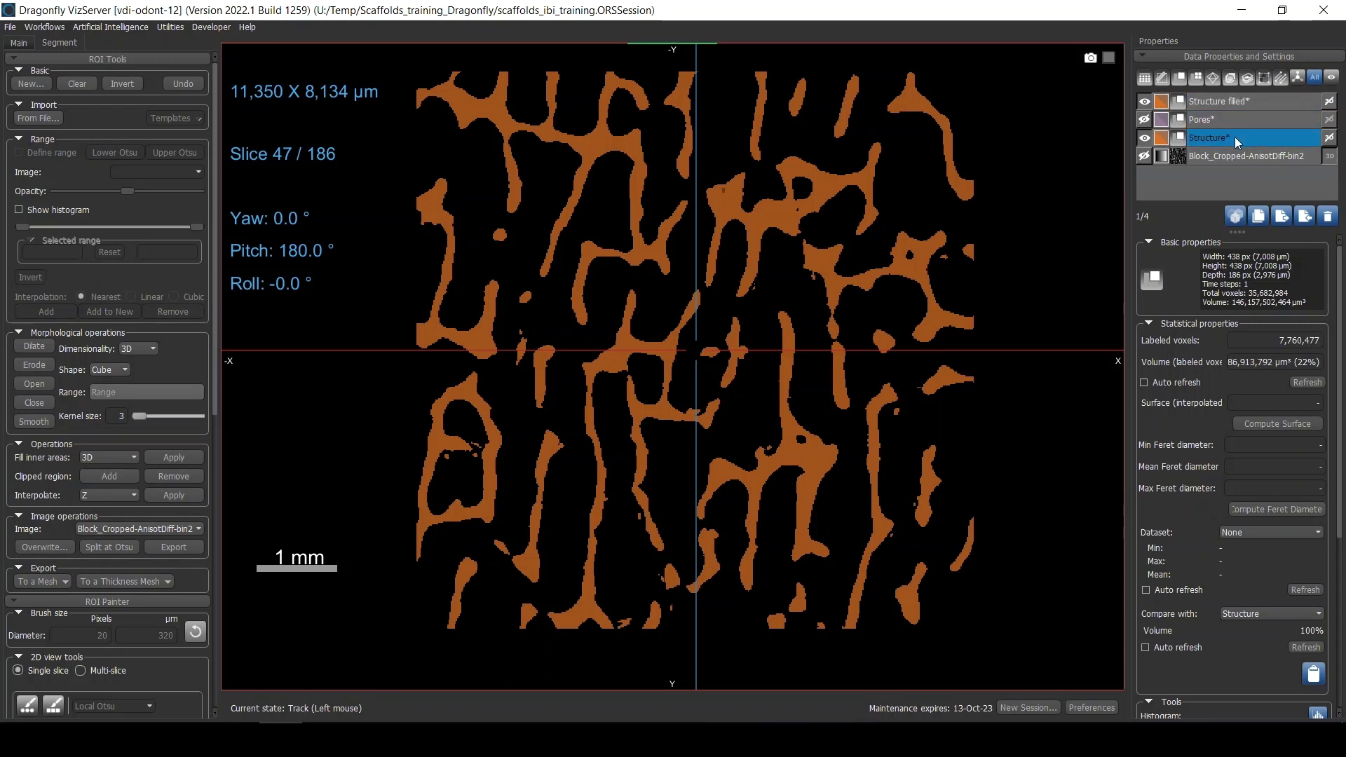
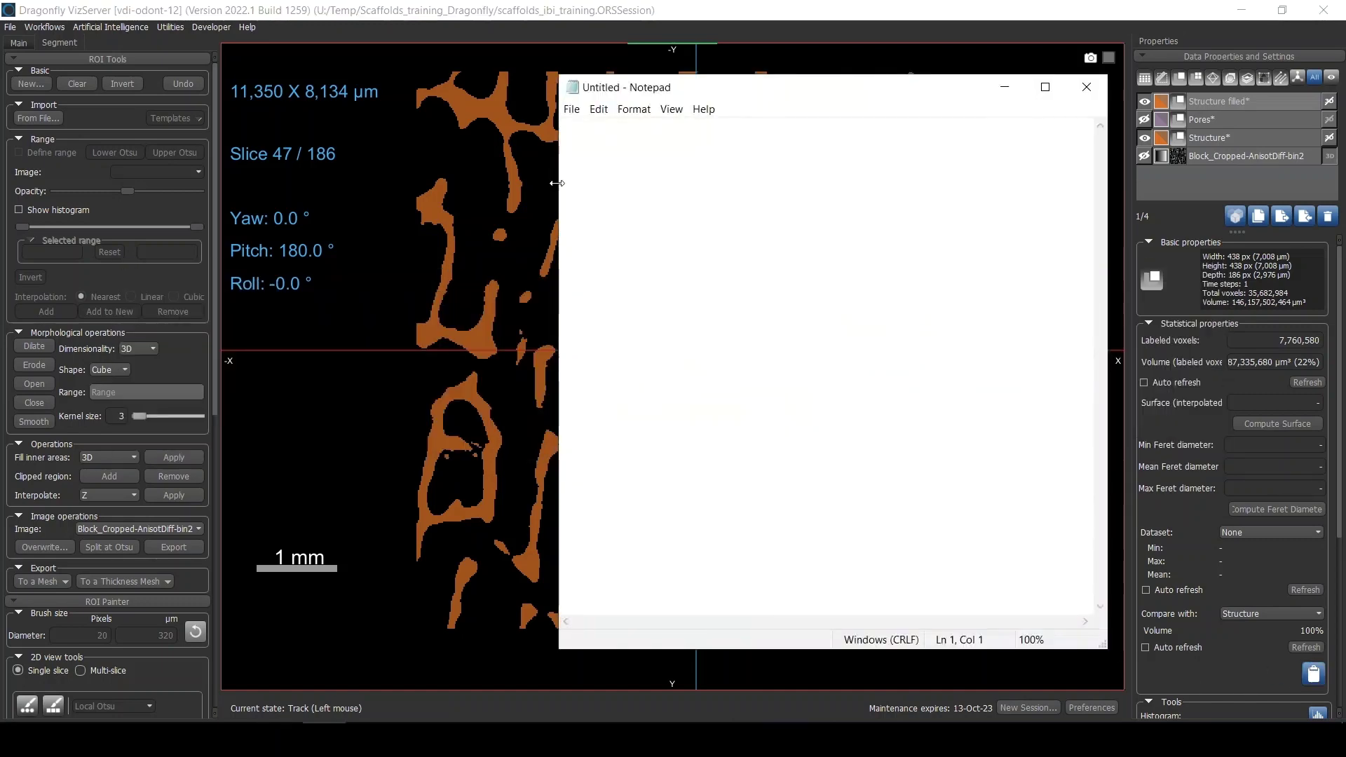
- Copy the statistics of the Structure filled and Structure ROIs into an empty Notepad document
type("Information Region of Interest: Structure filled   Labeled voxels:  7,760,580   Volume:  31,787,335,680 µm³ (22%)   Surface:  -   Min  Feret diameter: -   Mean Feret diameter: -   Max  Feret diameter: -    Dataset: None     - Min:      -     - Max:      -     - Mean:     -    Compare with  Structure     - Volume:    100%")
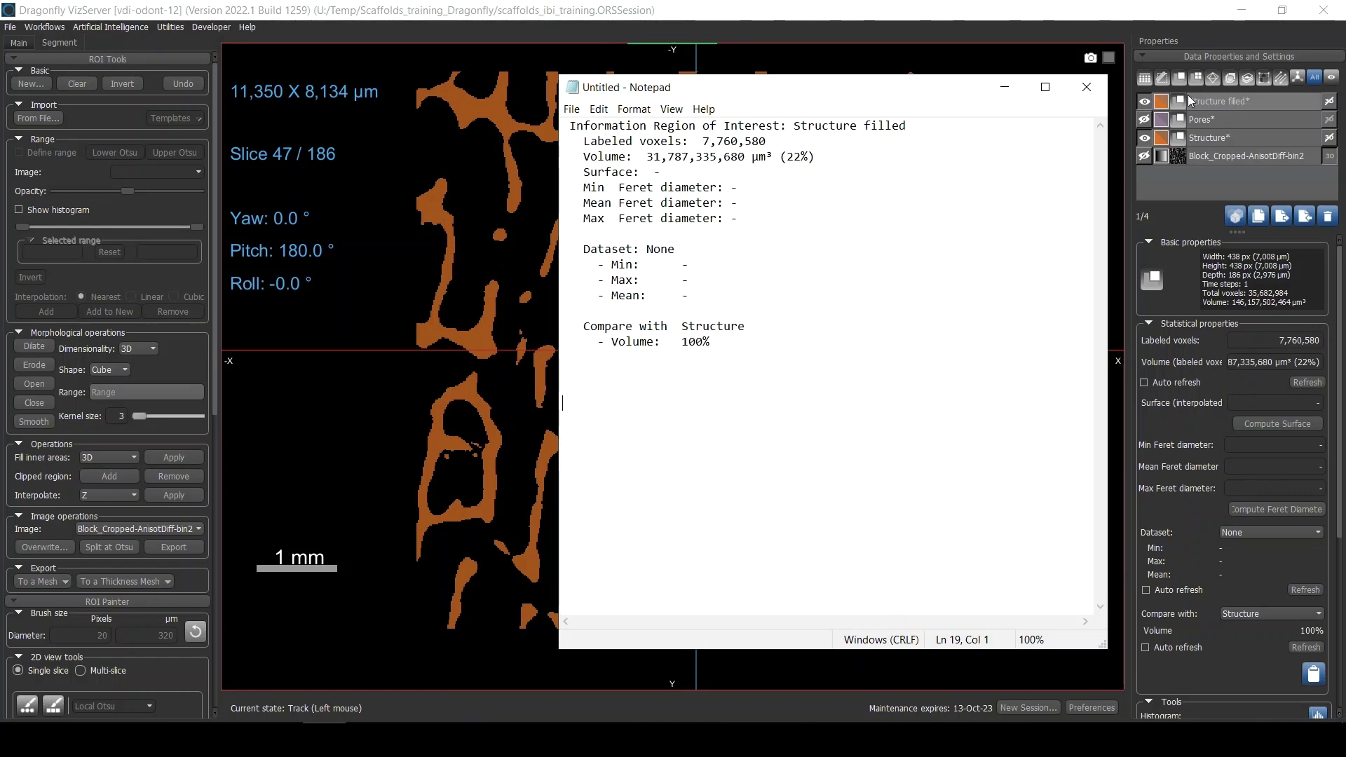
left_click(1220, 136)
left_click(1313, 674)
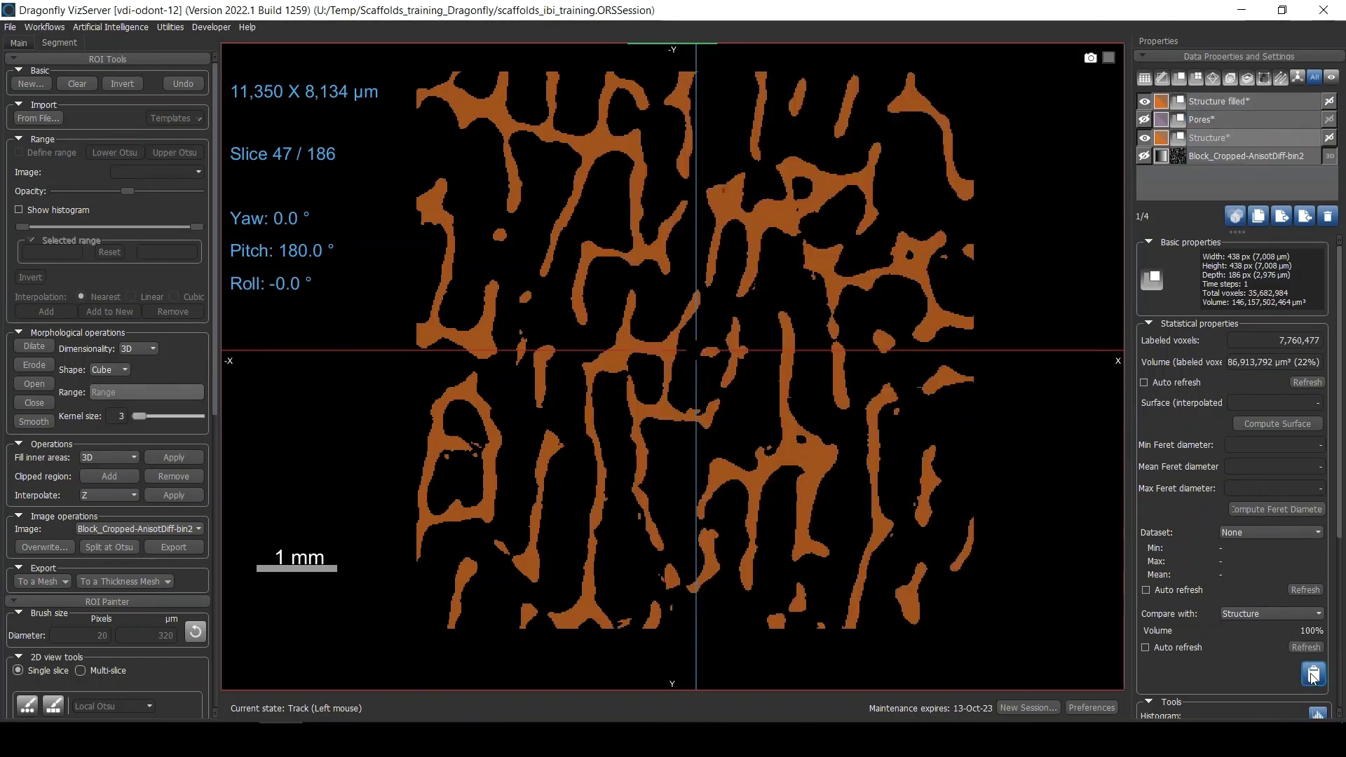
key("alt+Tab")
key("ctrl+v")
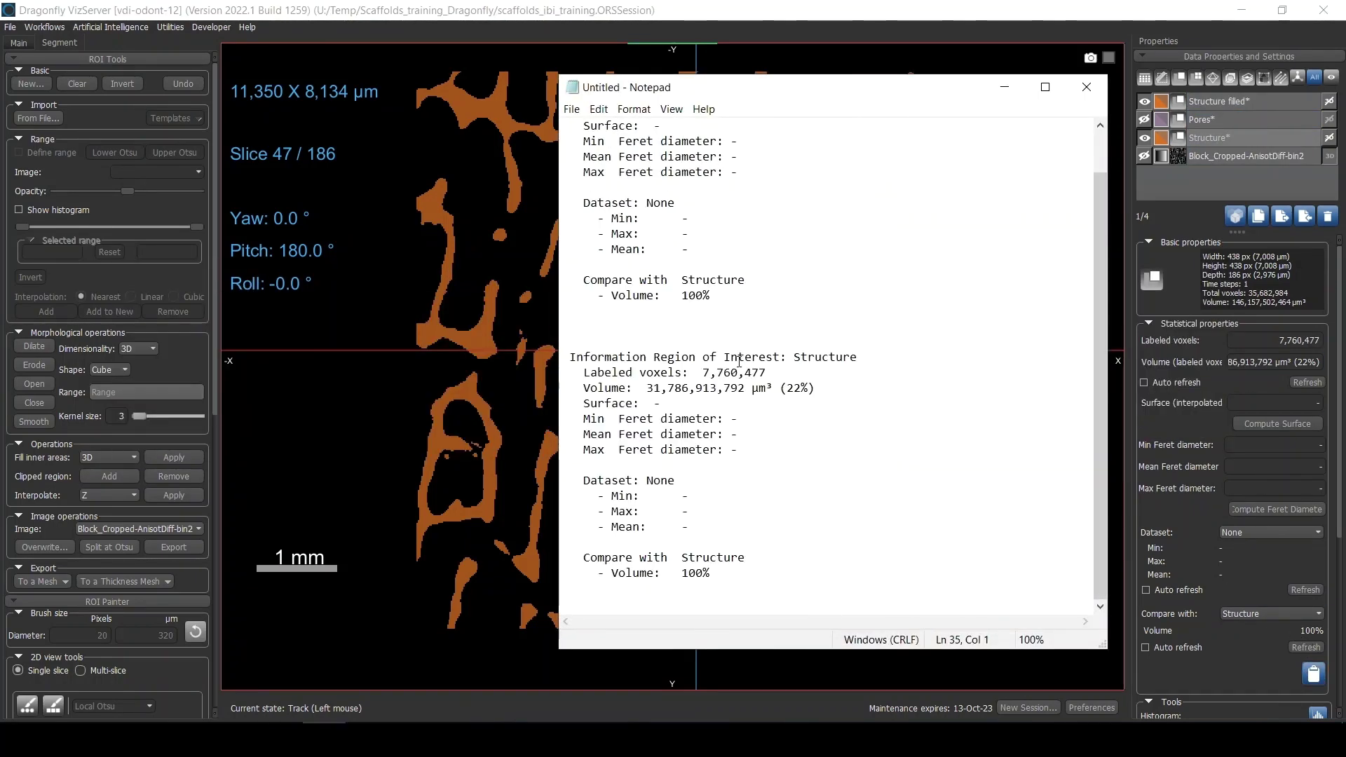
scroll(691, 222, "up", 1)
key("super")
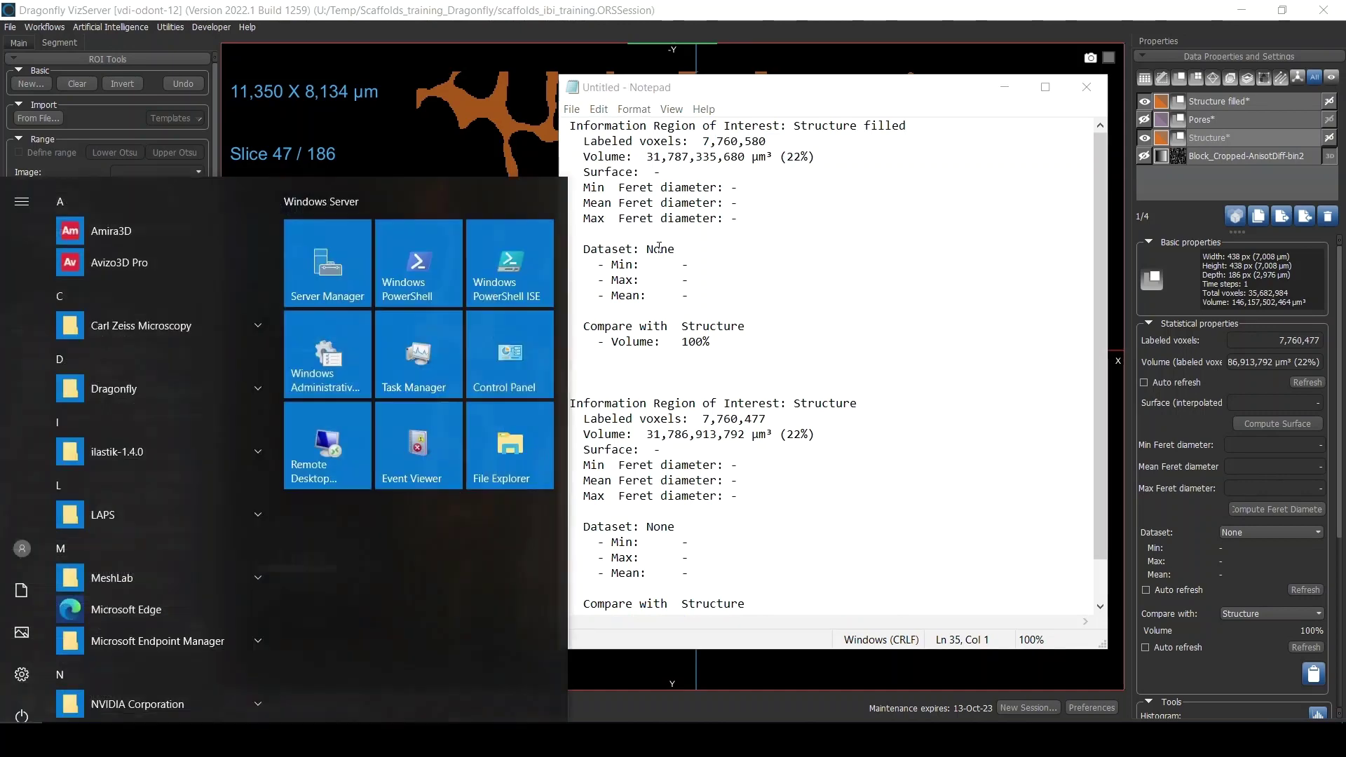
type("cal")
key("Return")
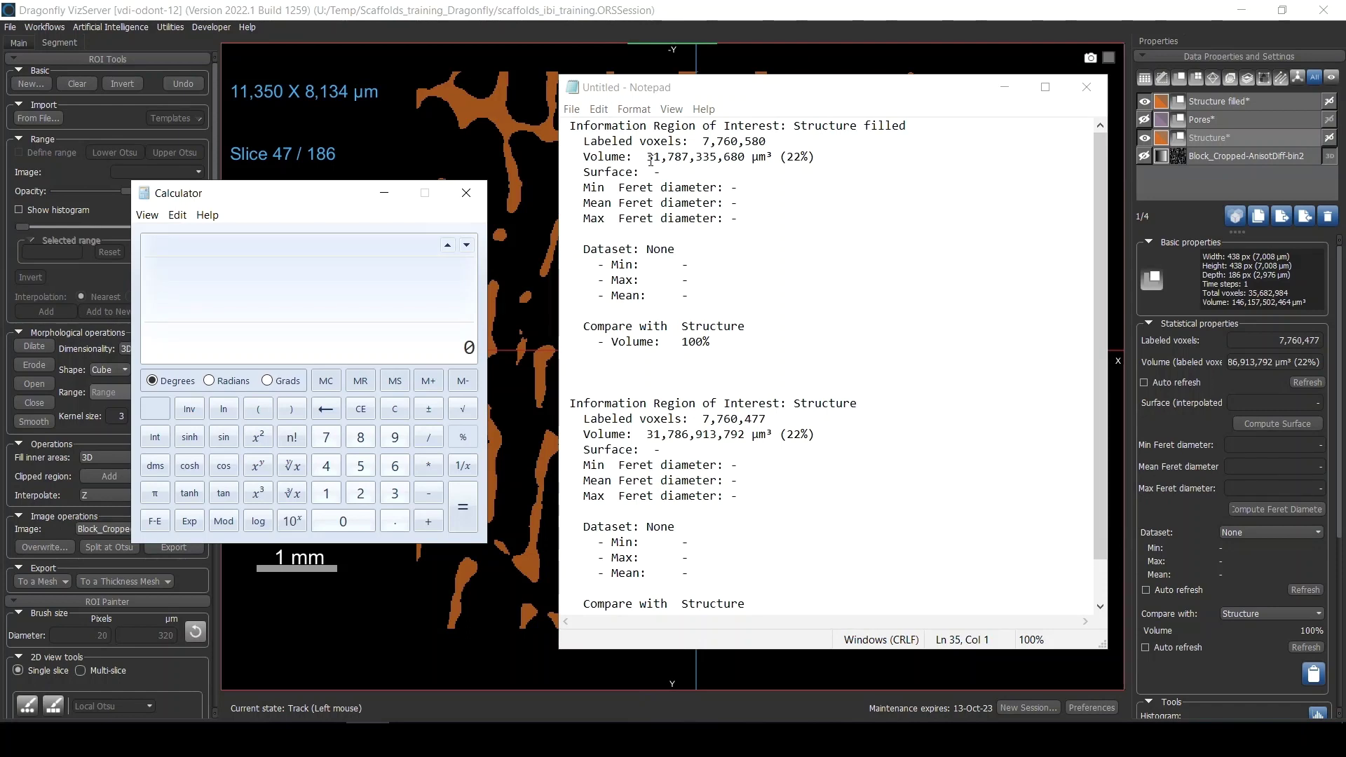
left_click_drag(647, 157, 738, 162)
key("ctrl+c")
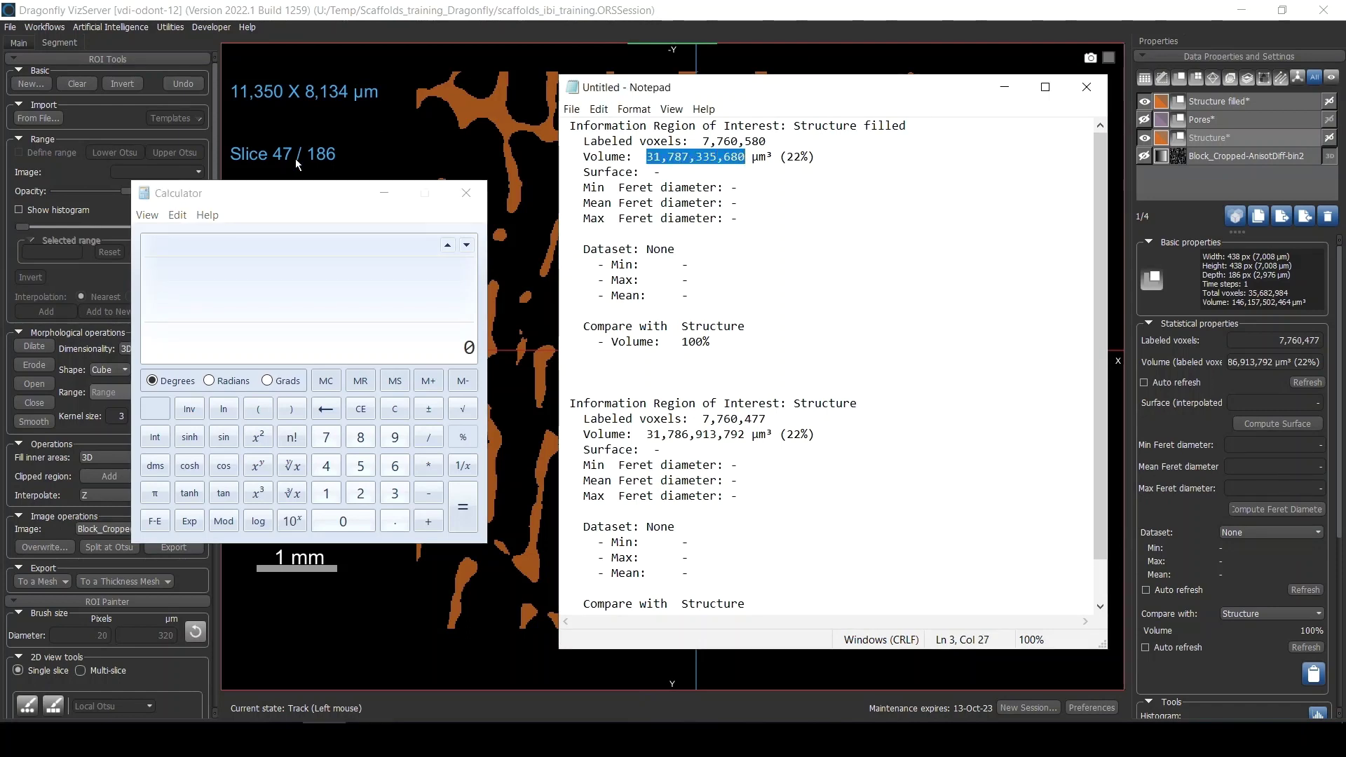
left_click(294, 193)
key("ctrl+v")
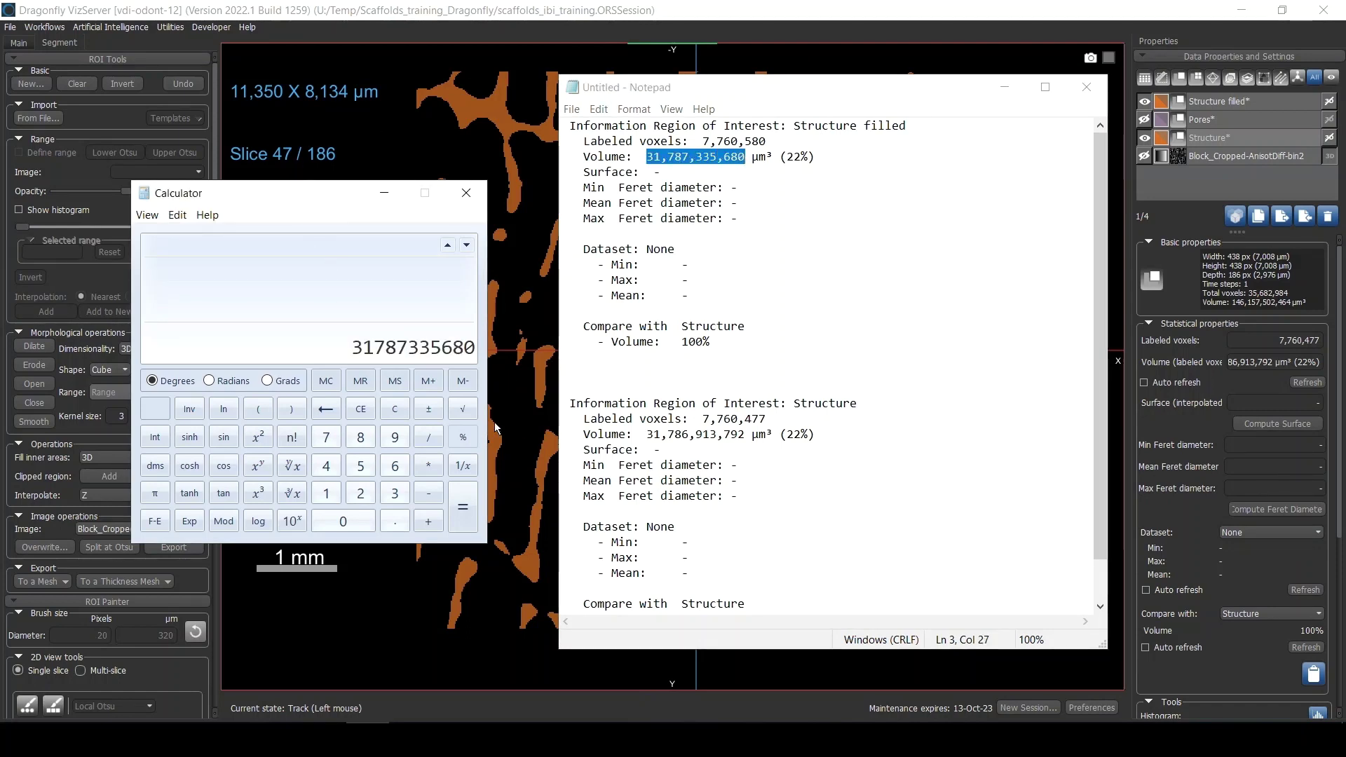
left_click(429, 437)
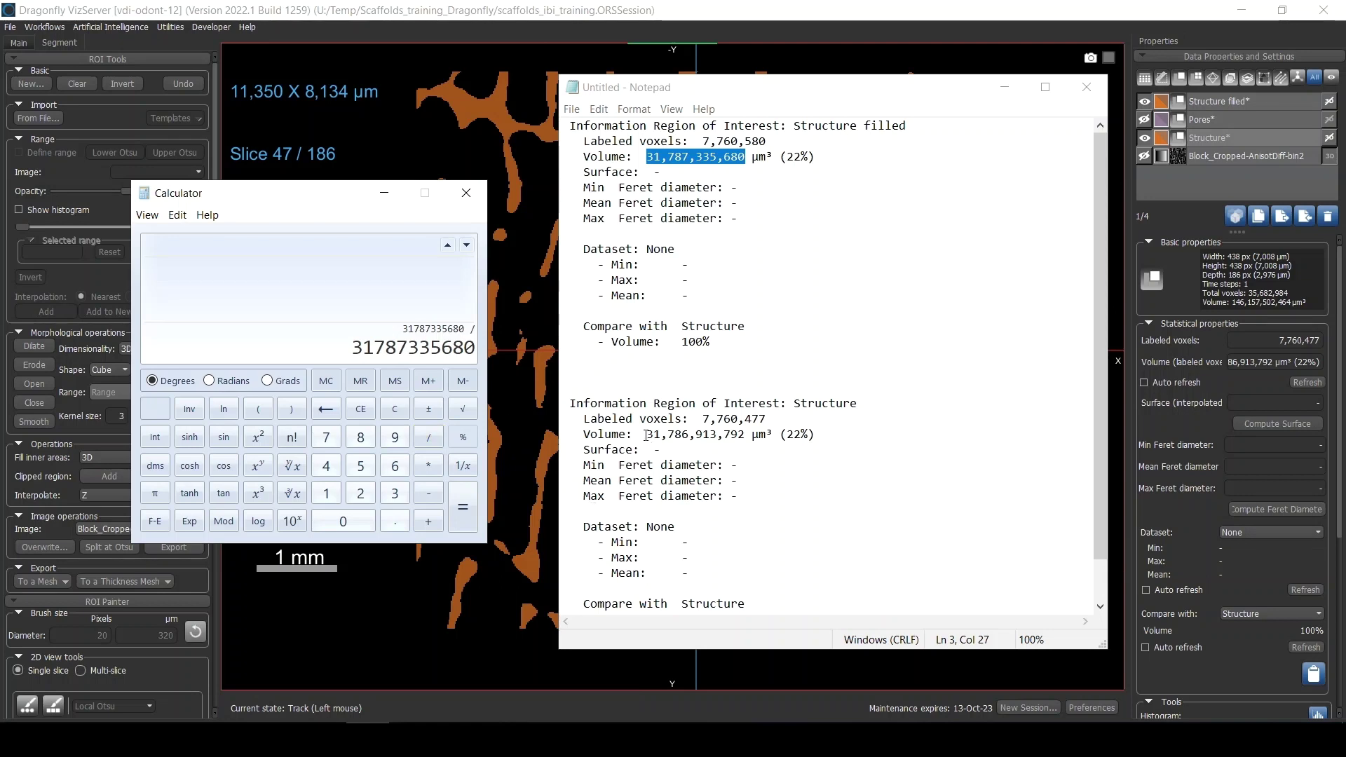
left_click_drag(648, 434, 744, 435)
left_click(279, 201)
key("ctrl+v")
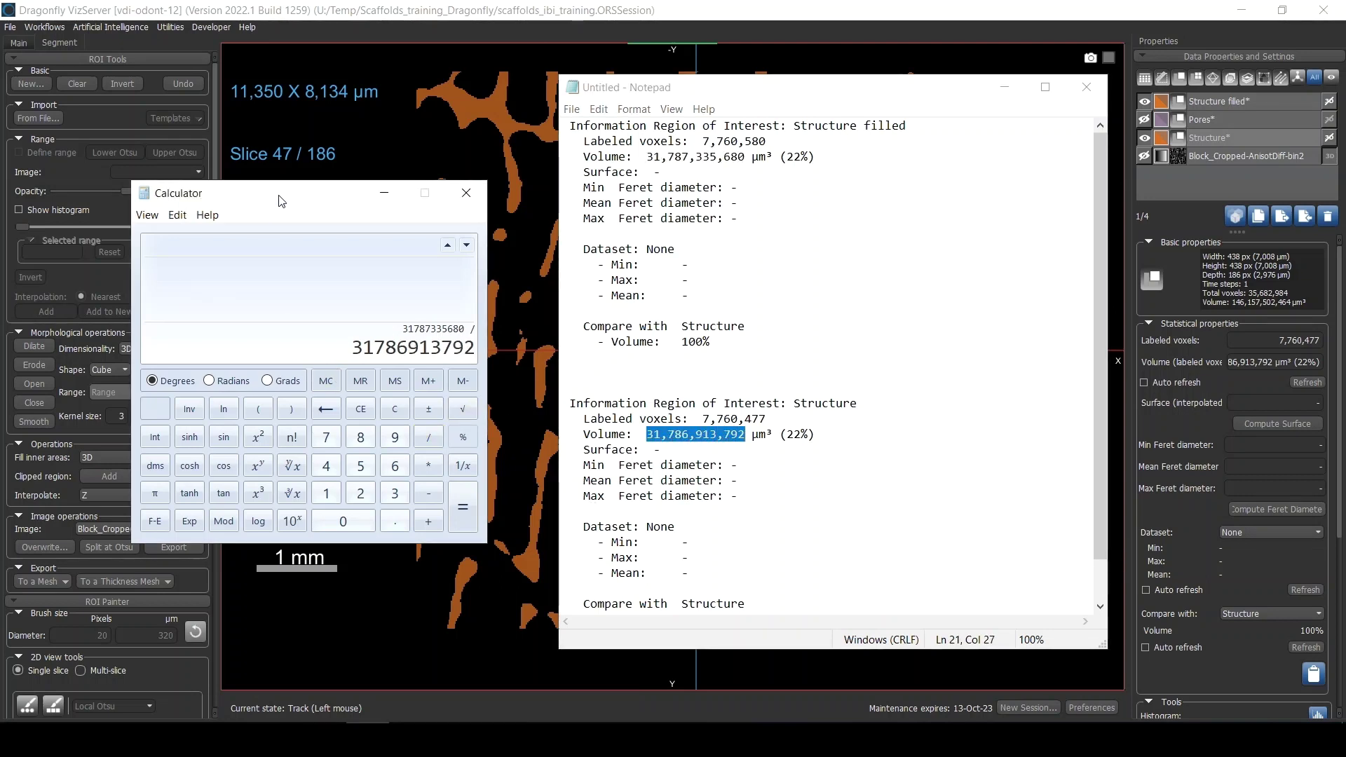
key("Return")
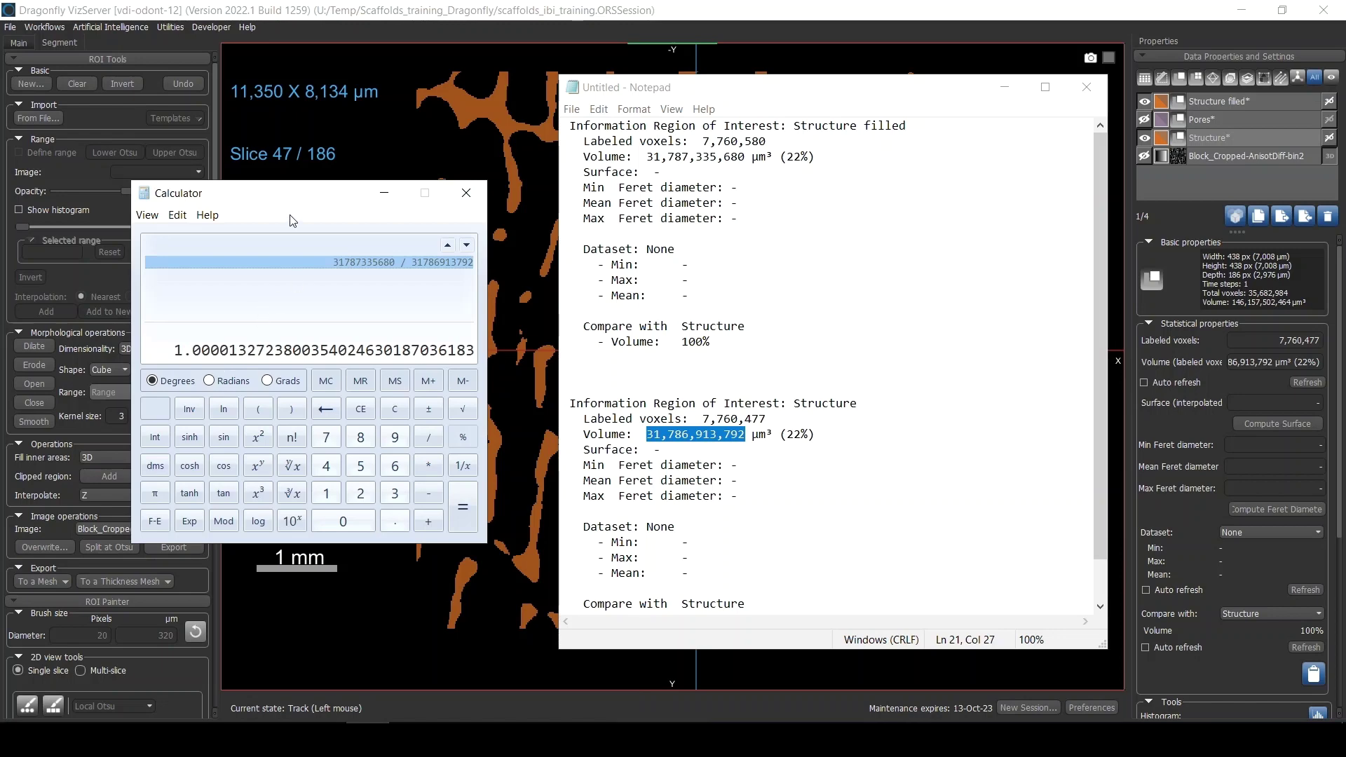
- Close Calculator and Notepad, discarding the unsaved text, and return to Dragonfly
left_click(464, 198)
left_click(1083, 90)
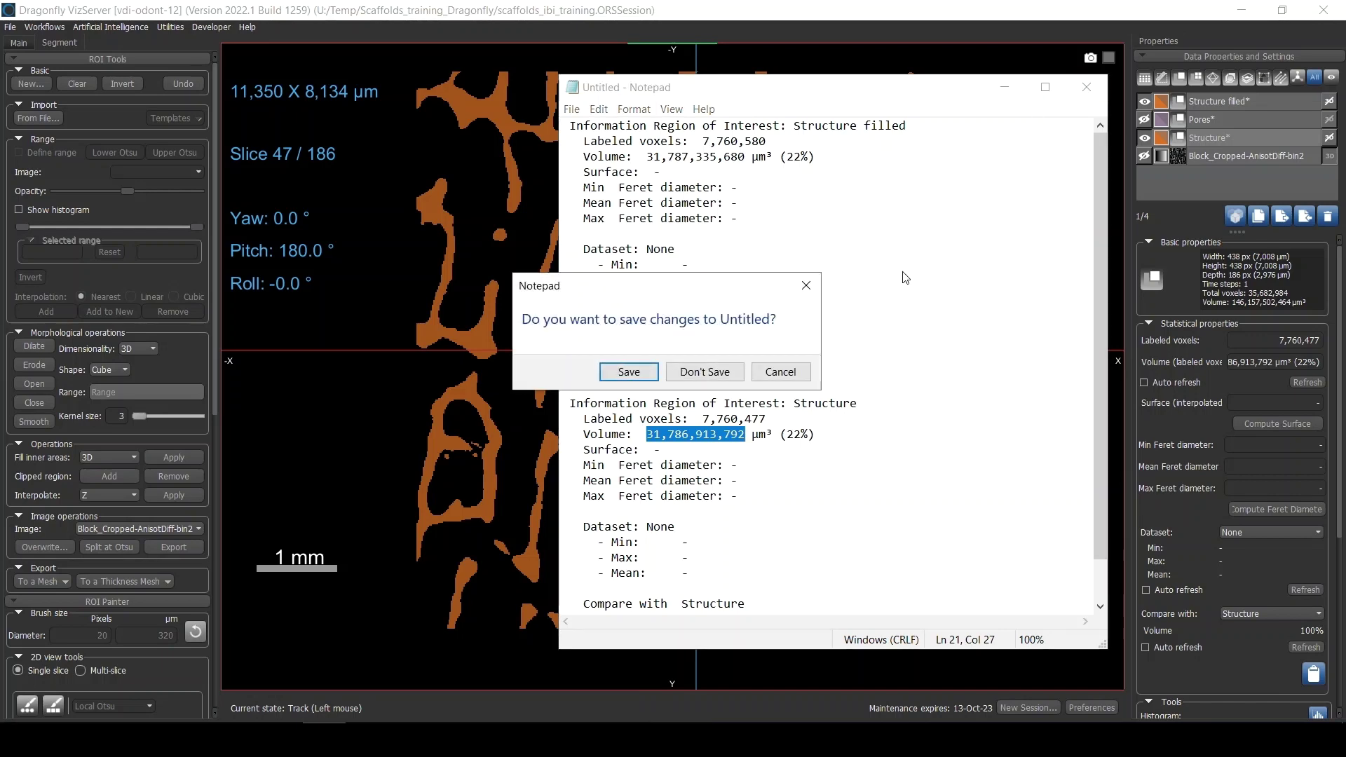
left_click(703, 370)
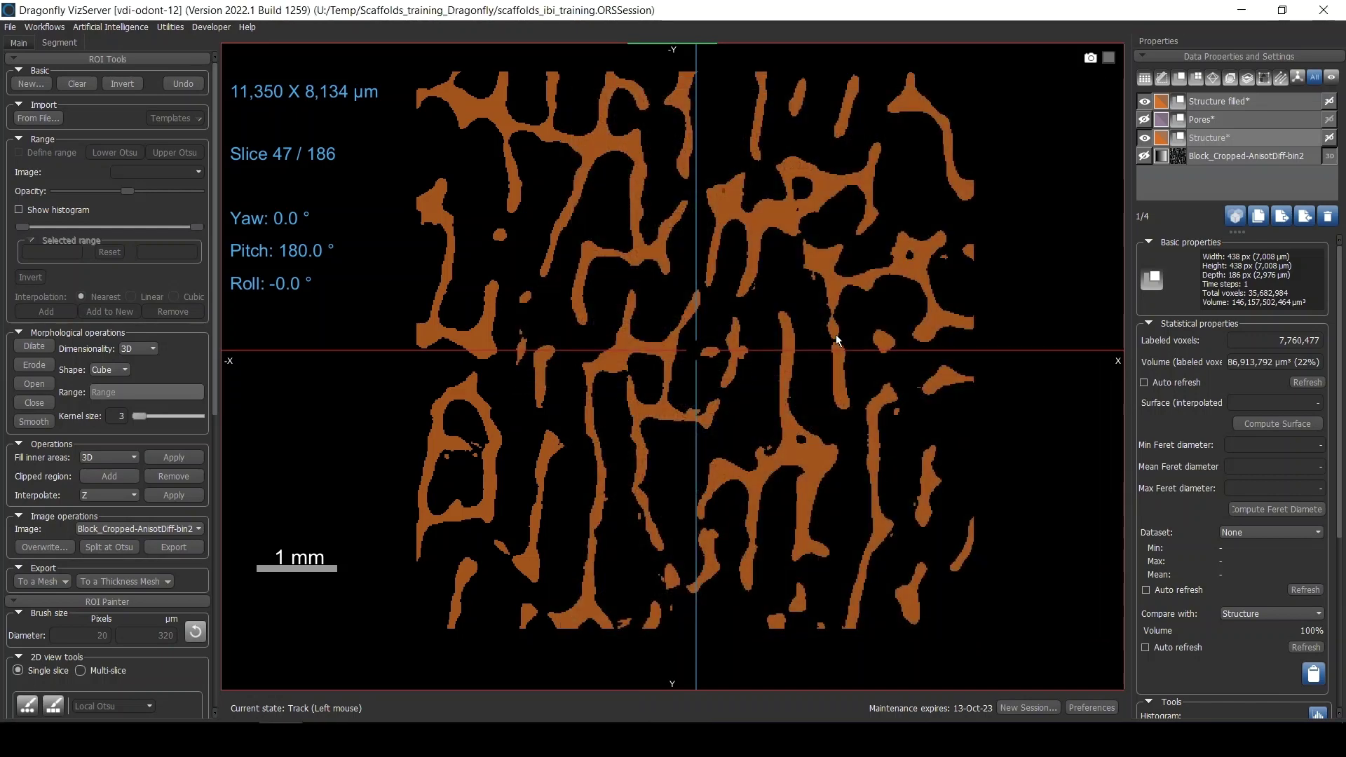
- Delete the Structure filled ROI, keeping Pores, Structure and the source image
left_click(1222, 101)
left_click(1221, 121)
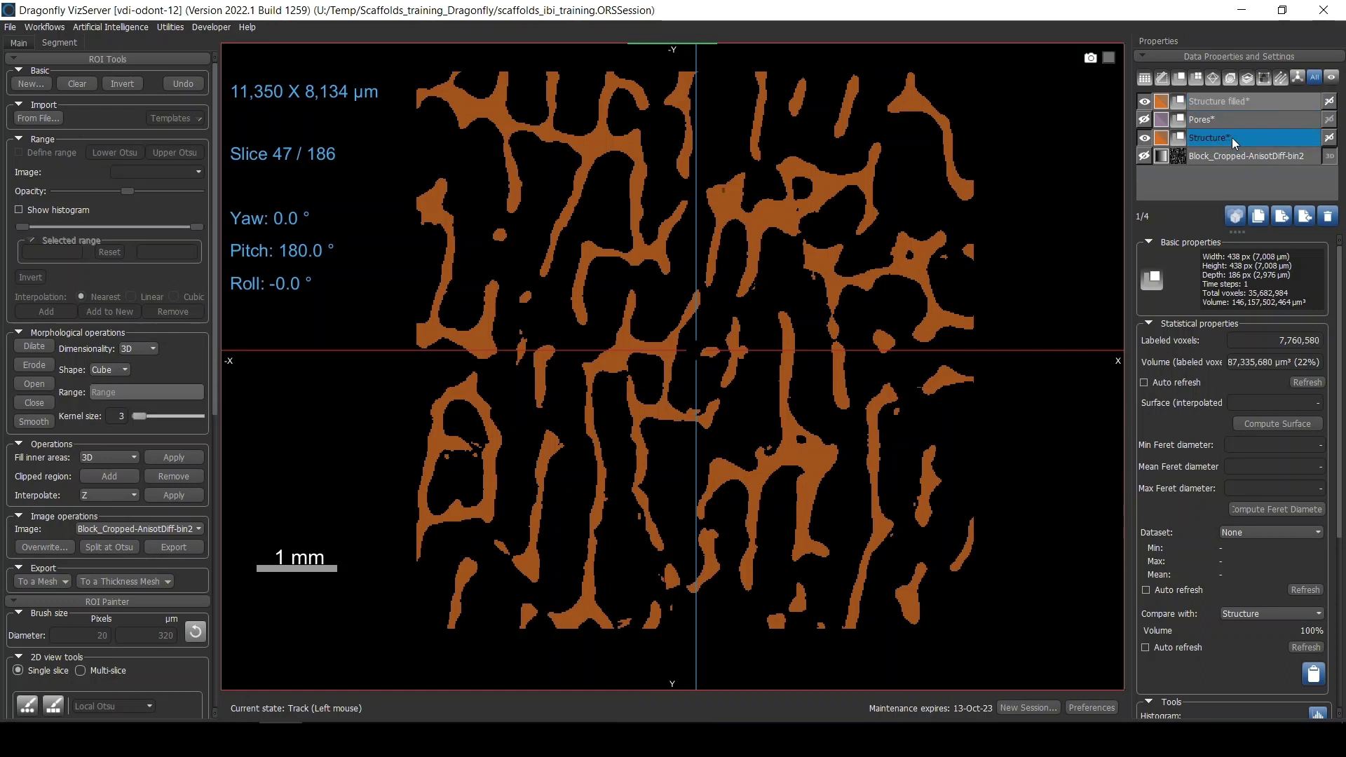
left_click(1230, 120)
left_click(1231, 137, "ctrl")
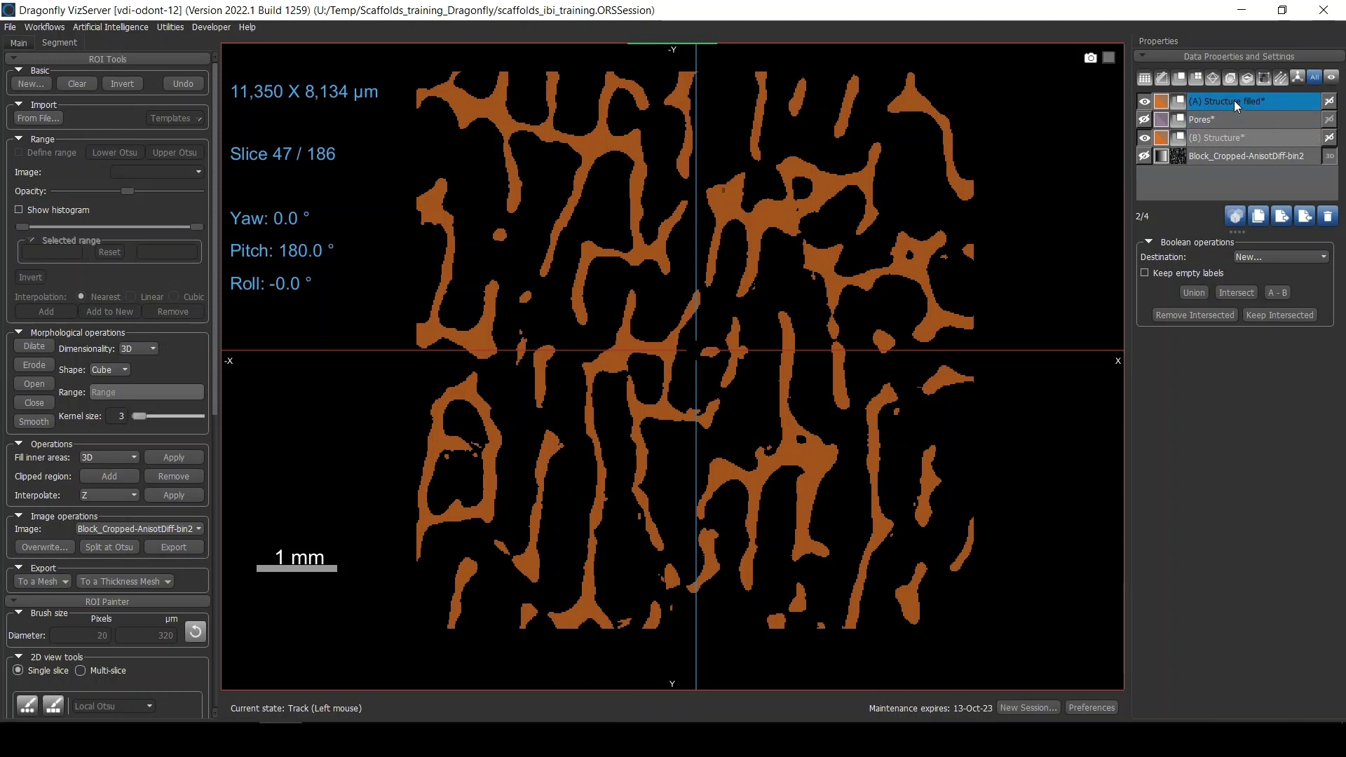
left_click(1221, 137)
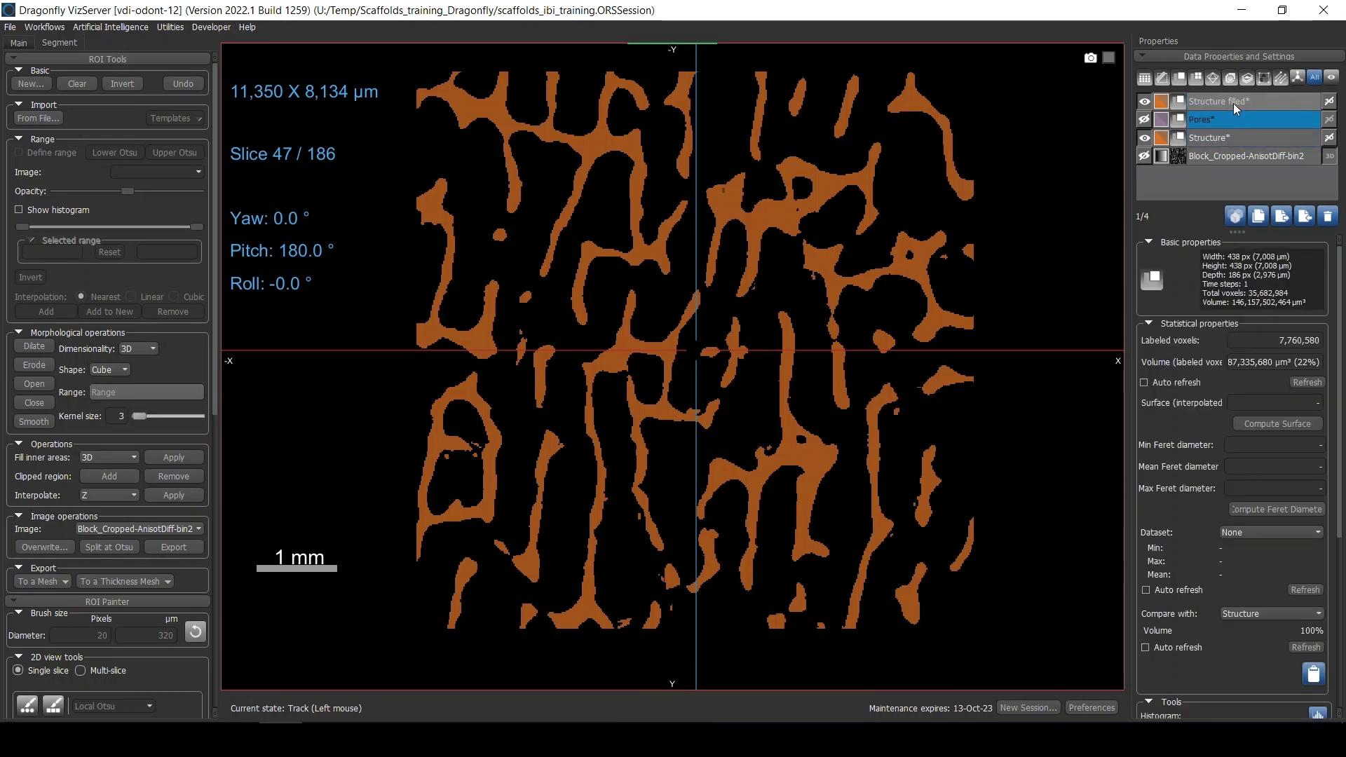
left_click(1327, 218)
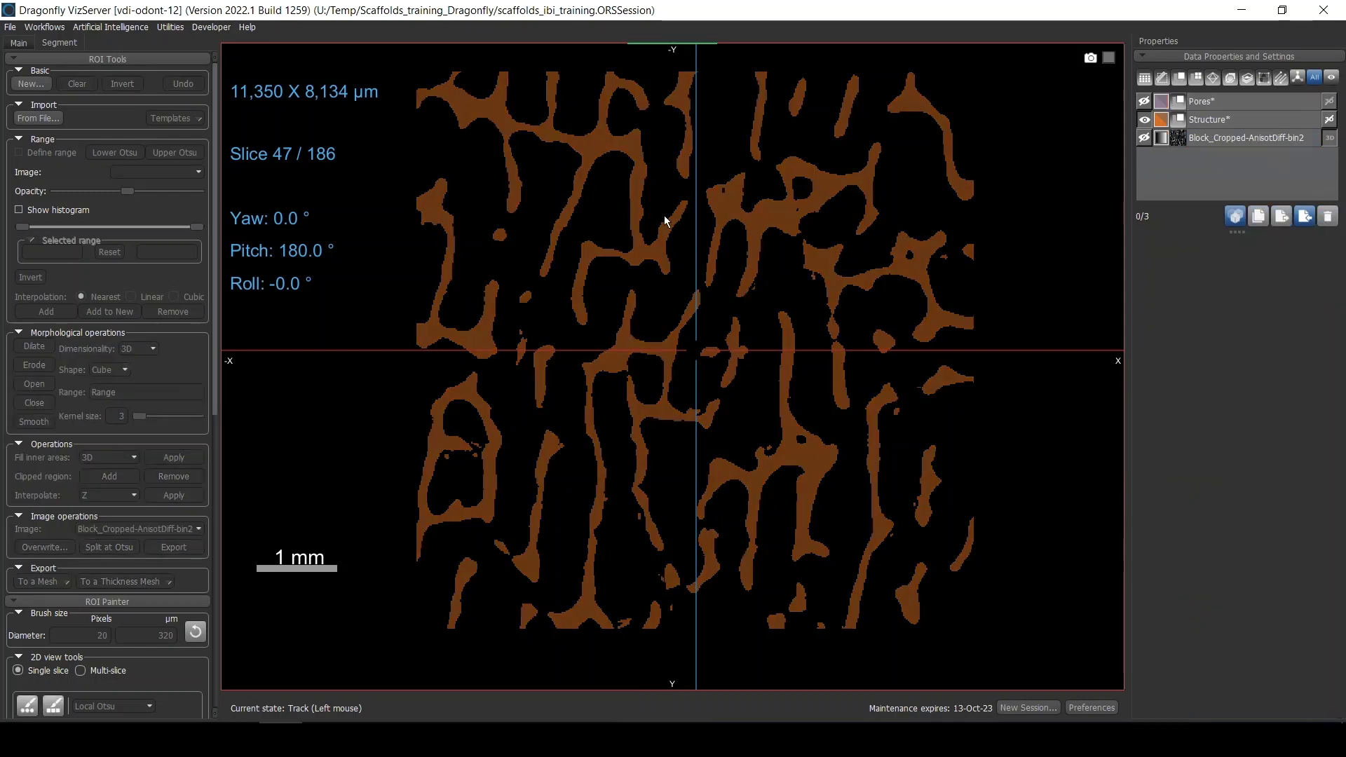
- Display the Pores ROI instead of Structure and browse its XY slices to examine the segmentation for holes and specks
left_click(1144, 101)
left_click(1144, 119)
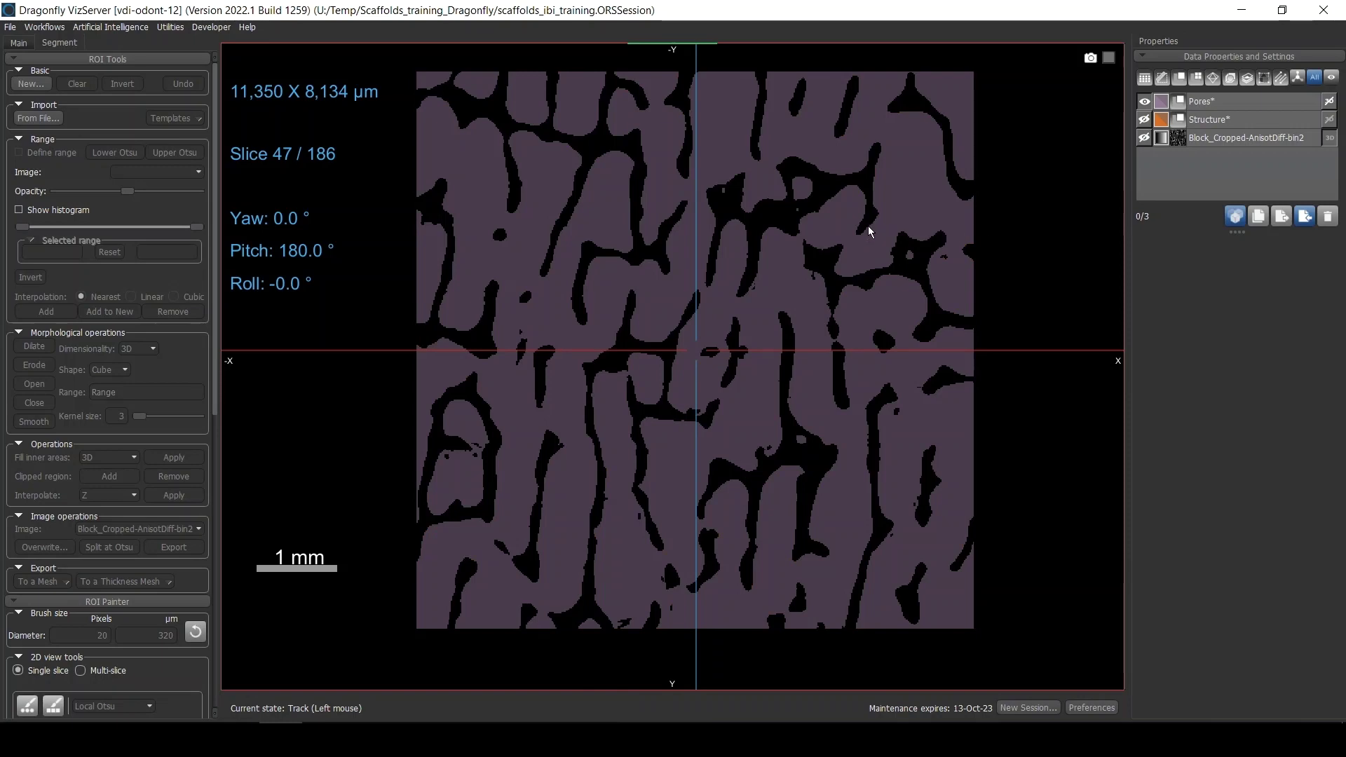
scroll(864, 226, "down", 3)
scroll(864, 226, "up", 5)
scroll(862, 234, "up", 6)
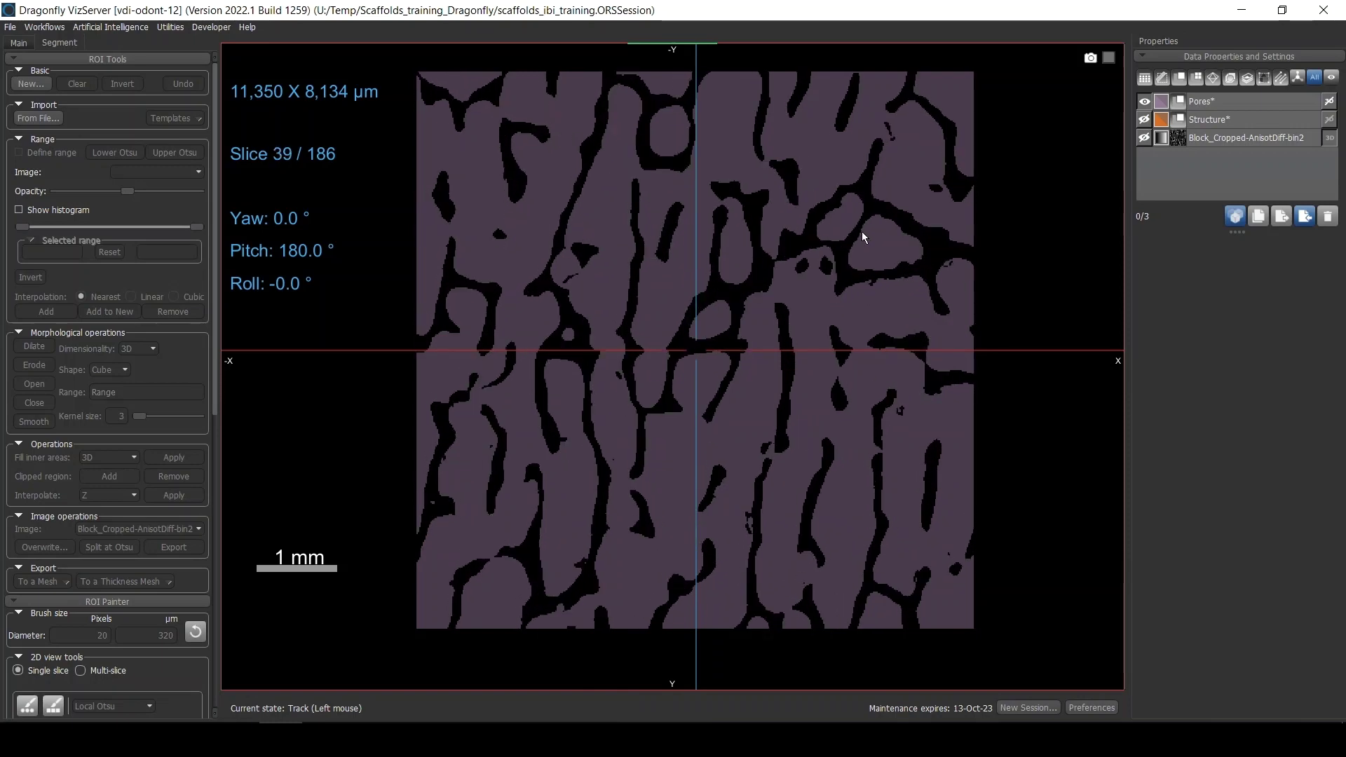
scroll(862, 234, "down", 7)
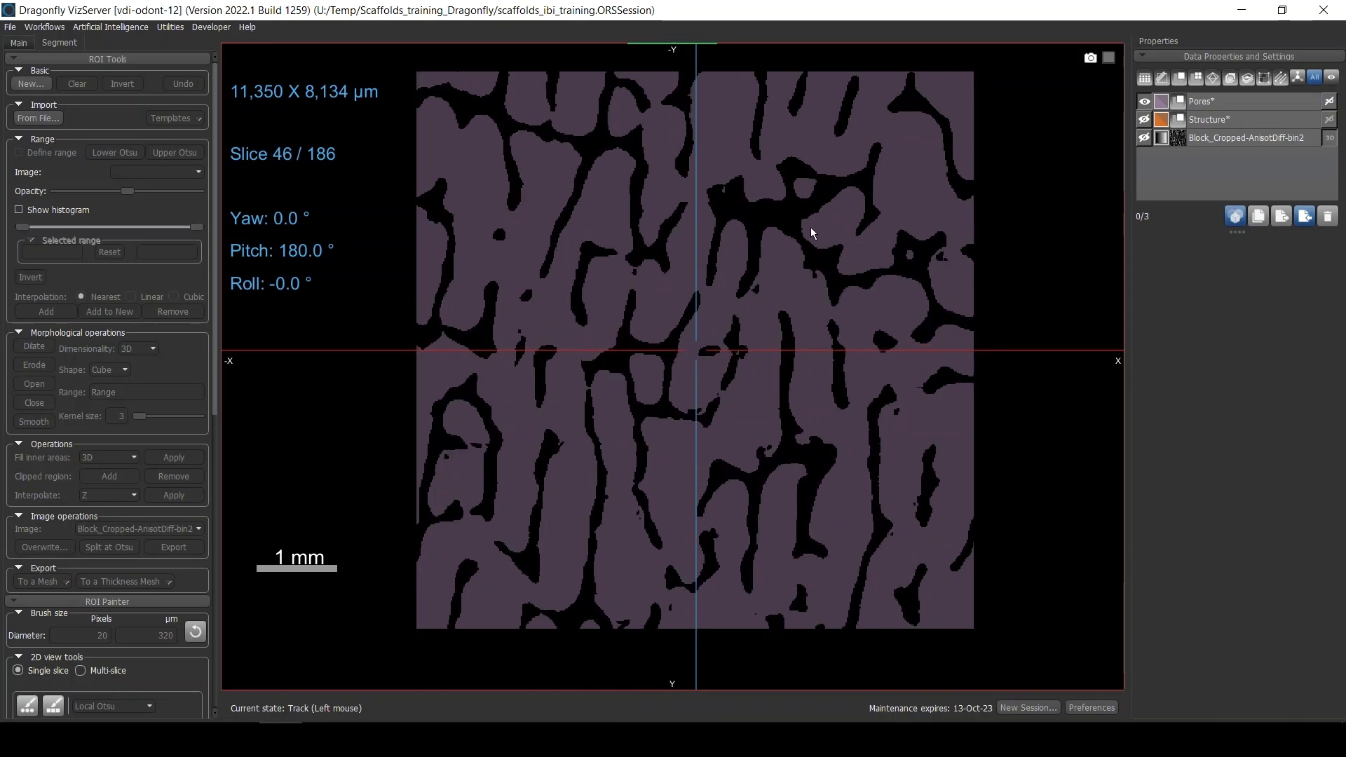
middle_click_drag(817, 229, 802, 246)
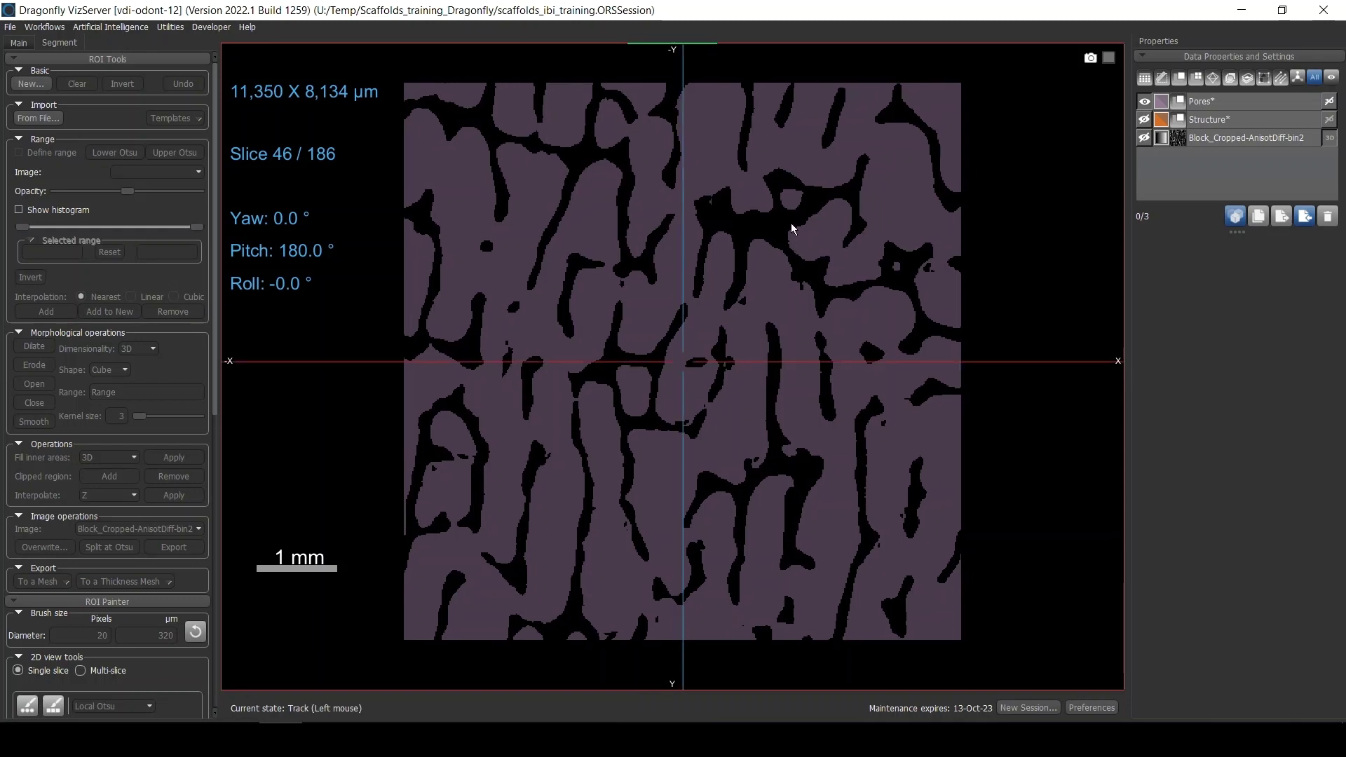
scroll(792, 228, "up", 2, "ctrl")
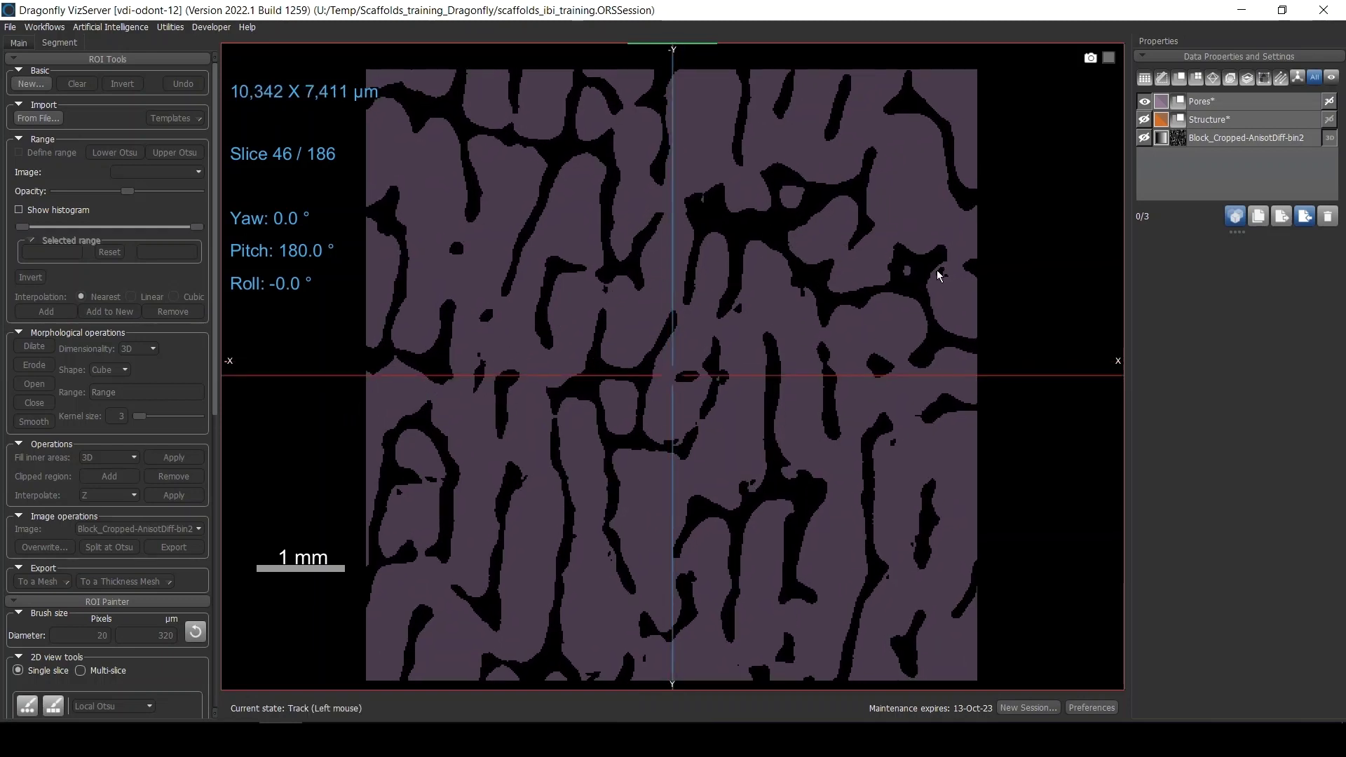
scroll(797, 284, "down", 5)
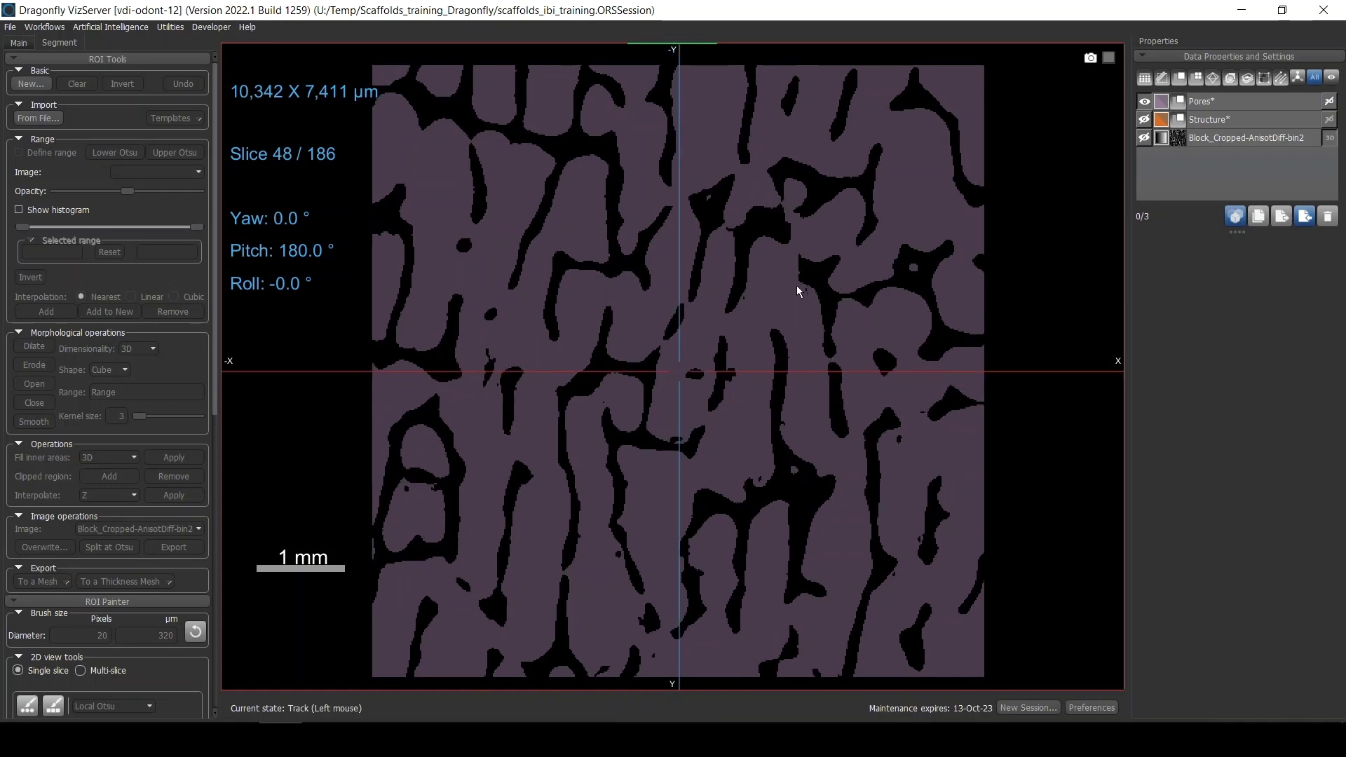
scroll(797, 284, "up", 2)
scroll(862, 250, "down", 2, "ctrl")
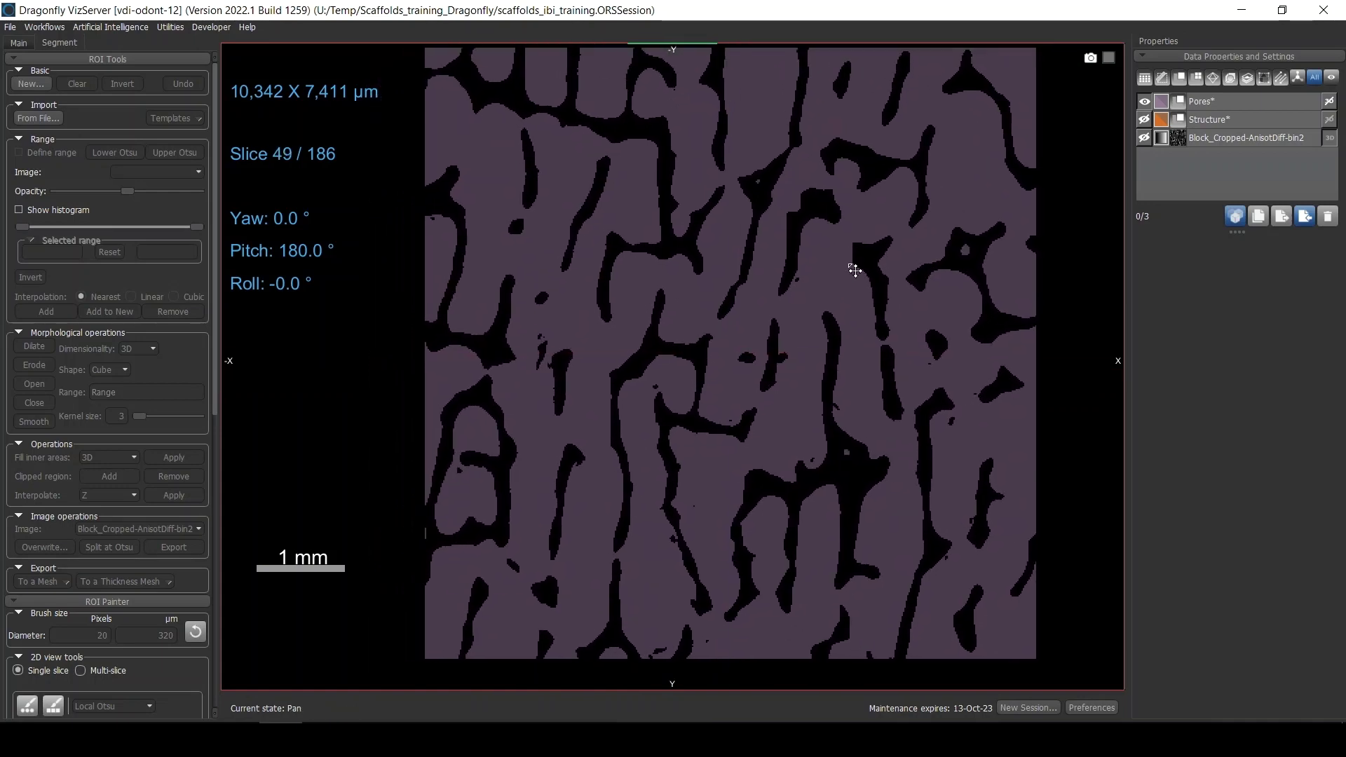
- Create a volume thickness map of the Pores ROI
scroll(856, 228, "down", 1, "ctrl")
middle_click_drag(860, 222, 823, 238)
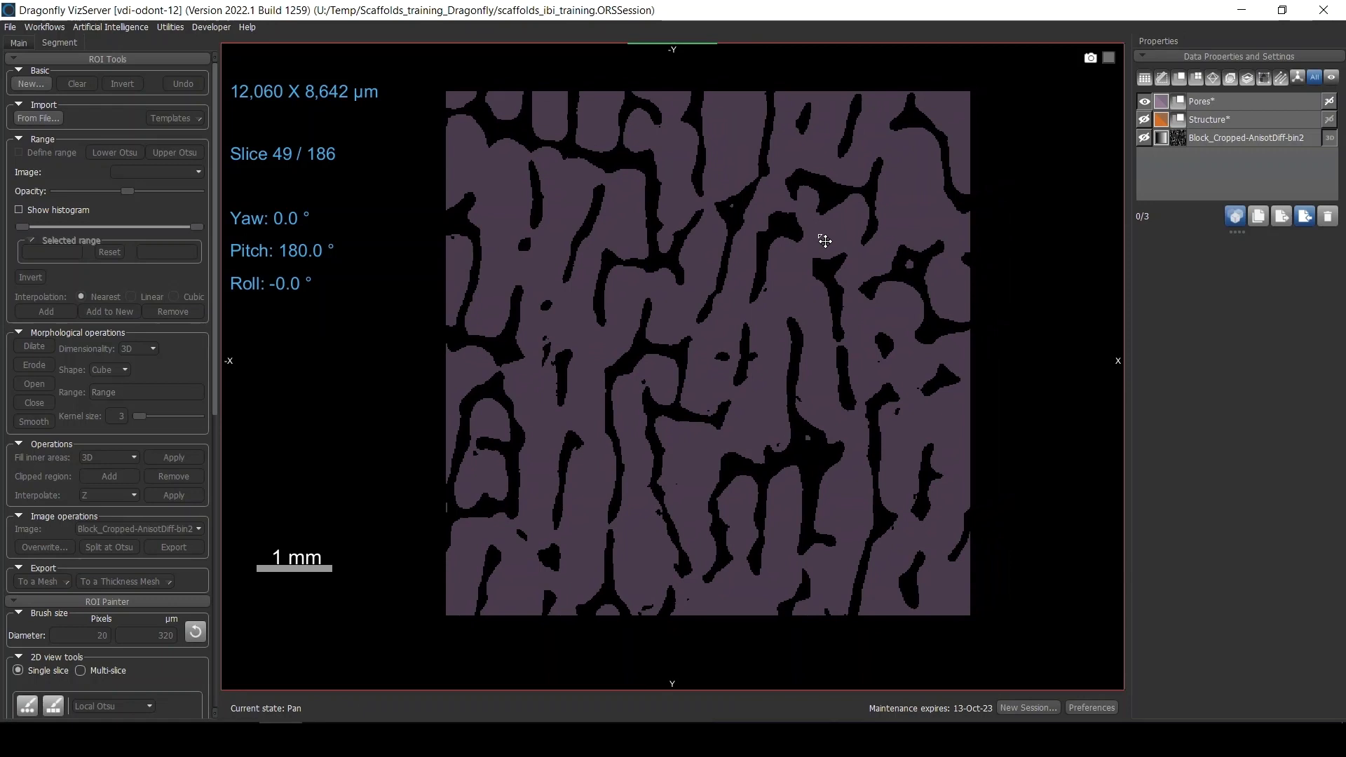
left_click(1180, 136)
left_click(1223, 105)
right_click(1214, 103)
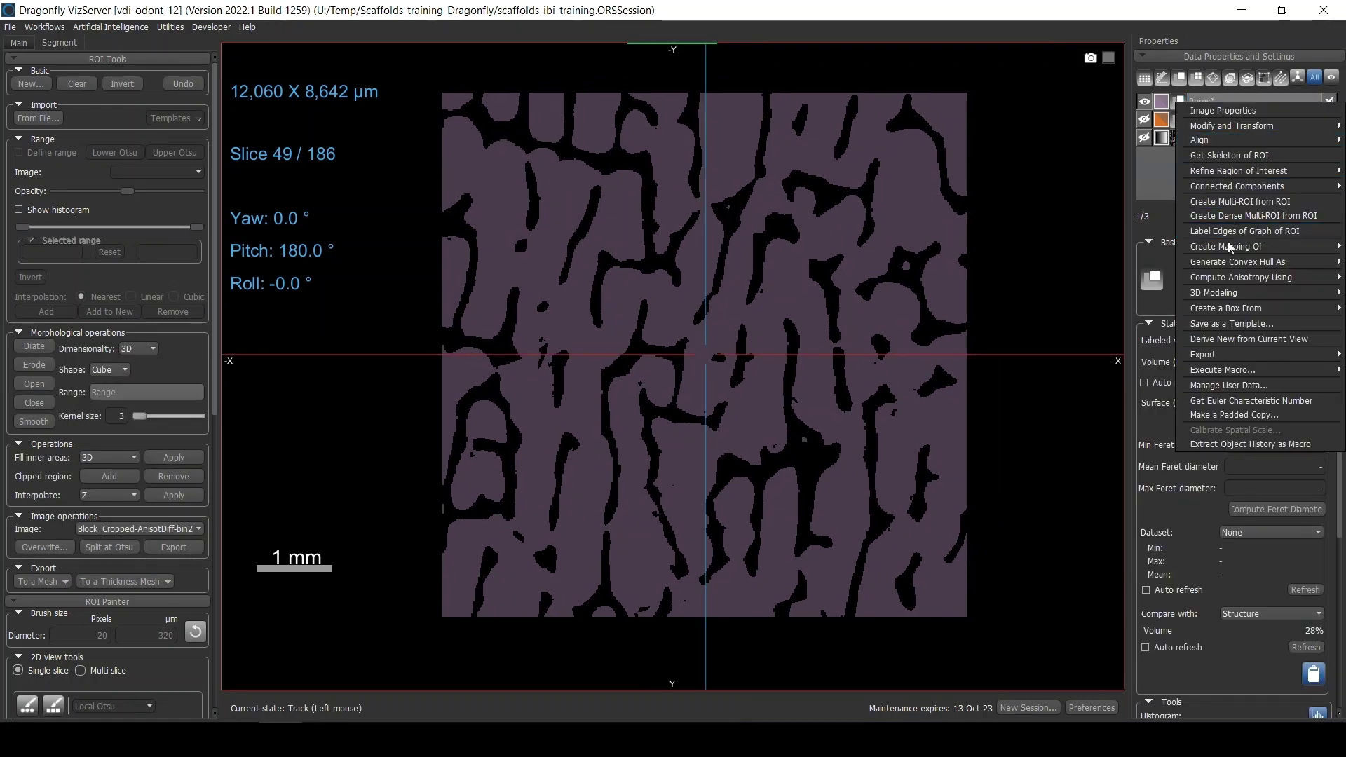
mouse_move(1236, 245)
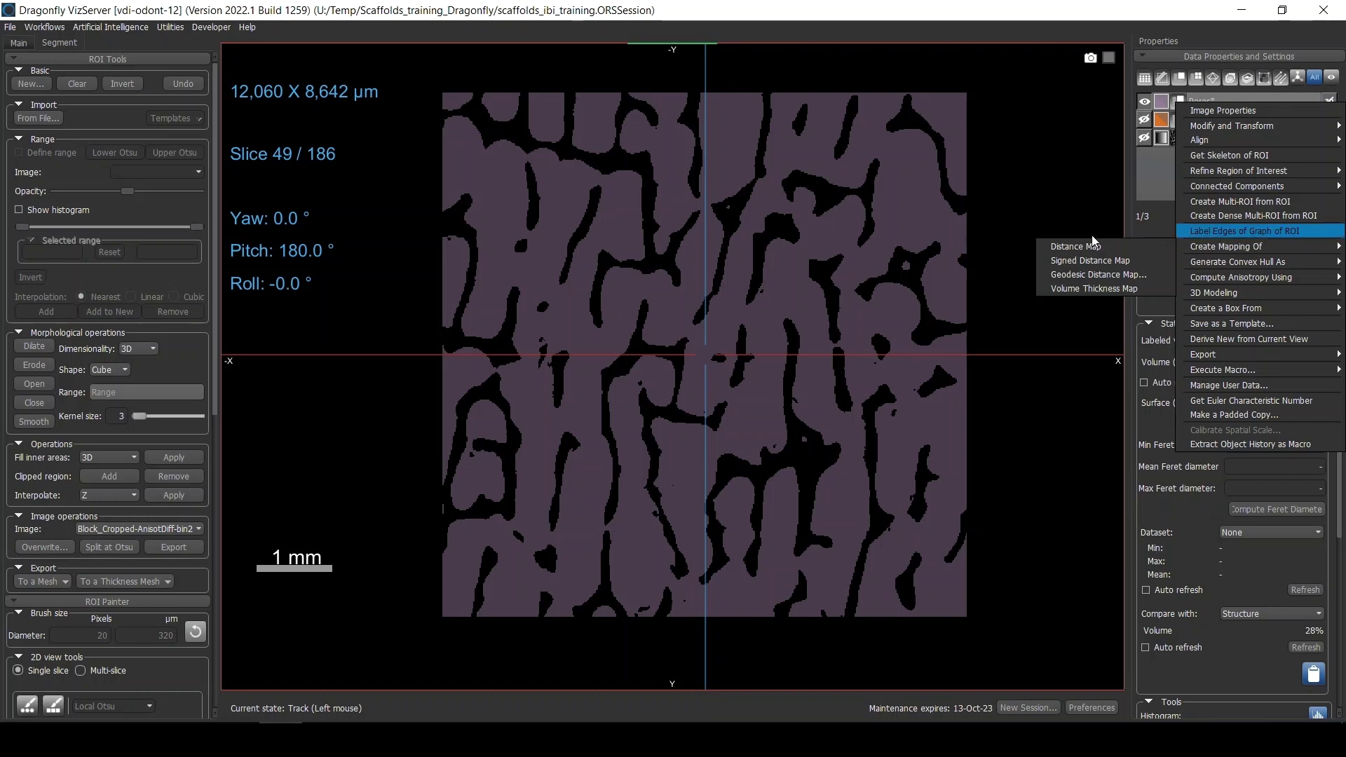
left_click(1109, 288)
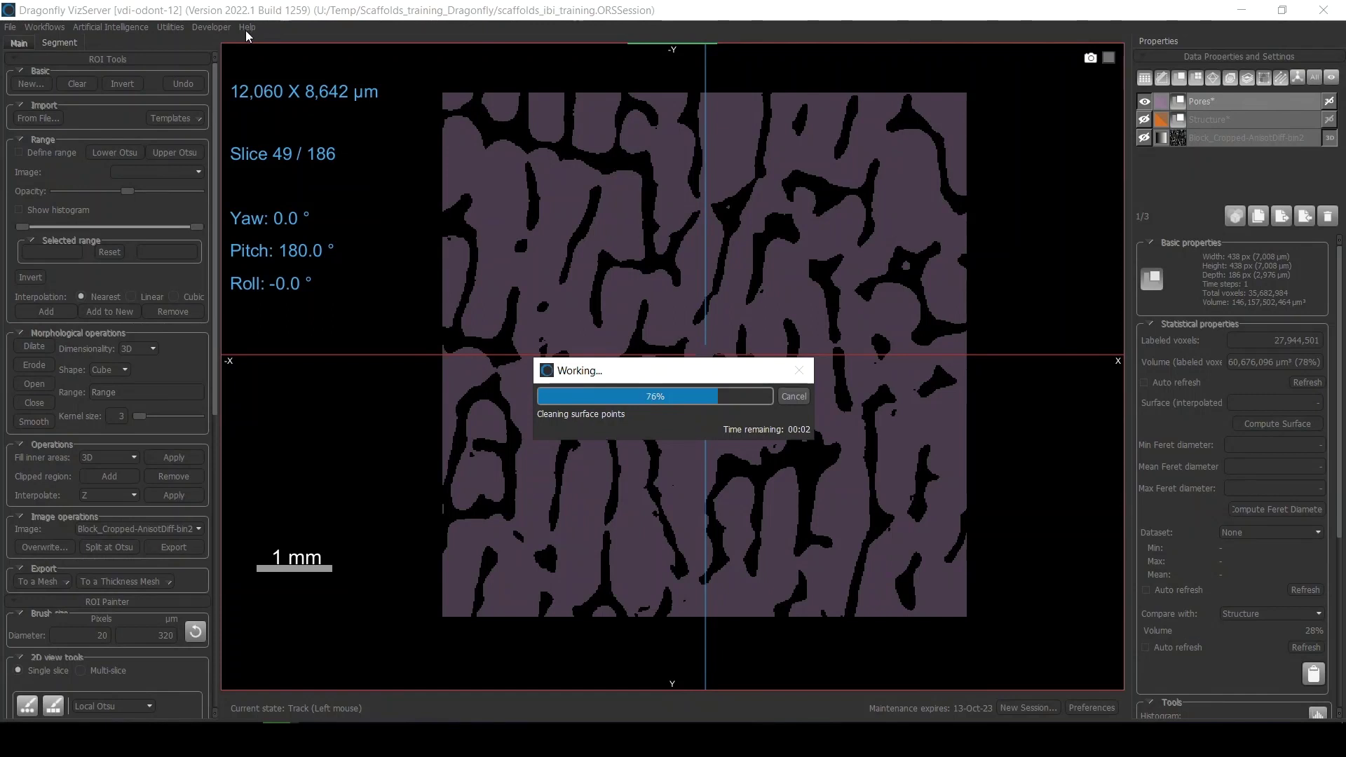
- Open the Dragonfly Help and read how Create Volume Thickness Map defines local thickness and its sphere-fitting method
left_click(248, 28)
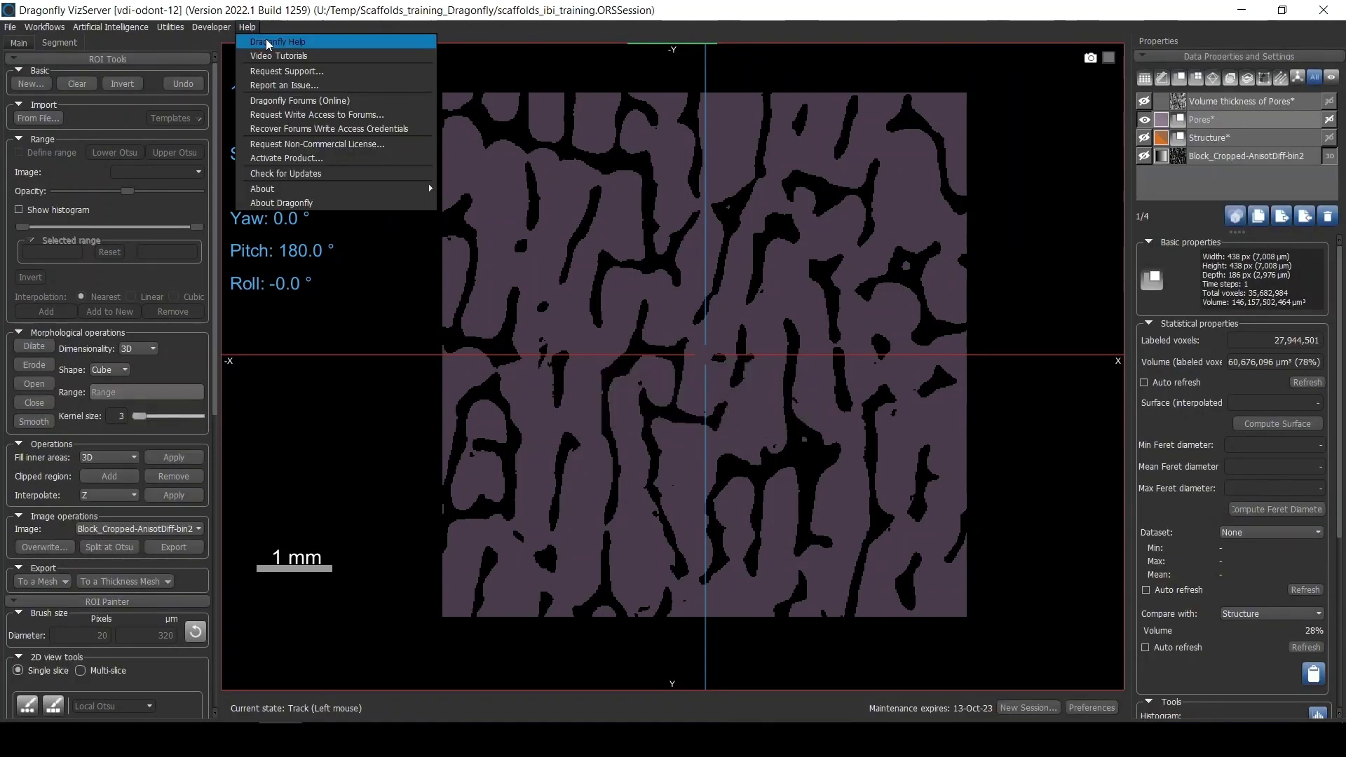
left_click(269, 42)
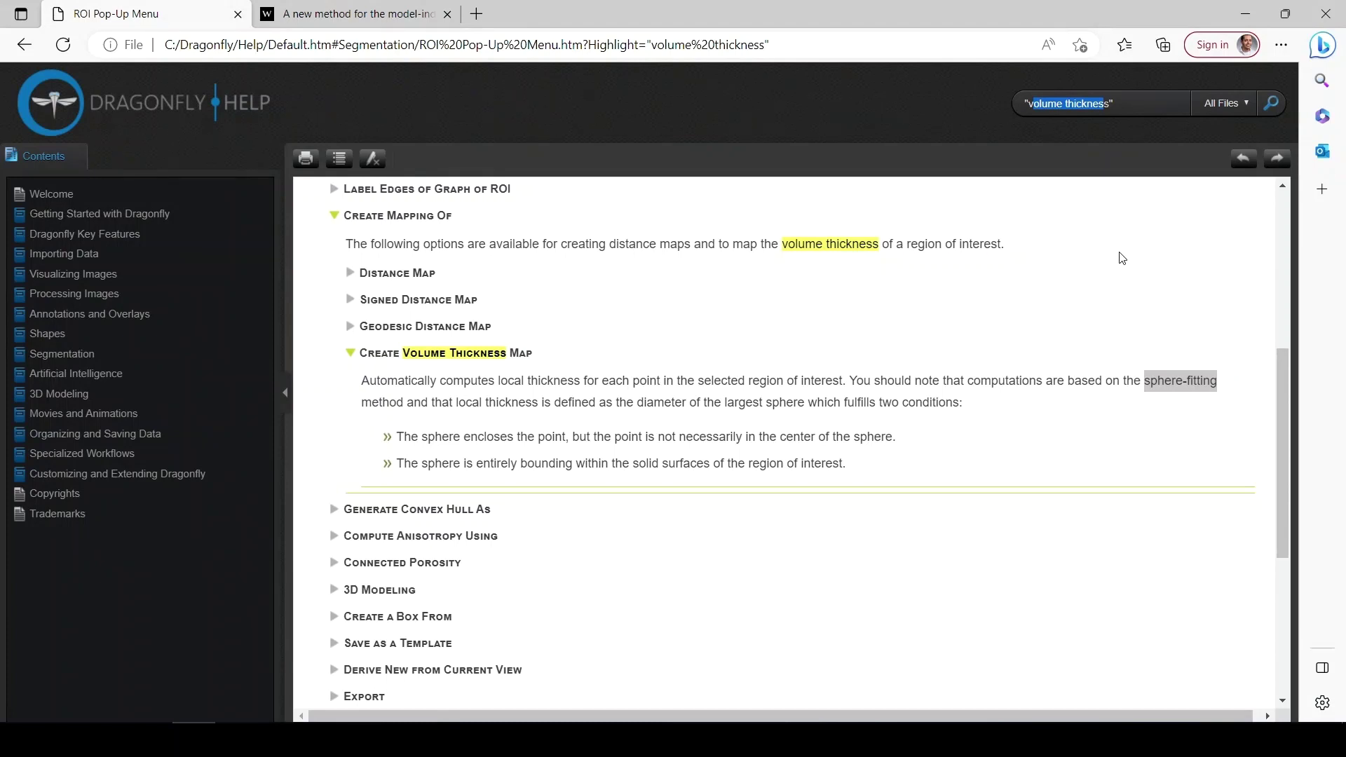
left_click(1064, 105)
triple_click(1153, 103)
left_click_drag(499, 383, 598, 396)
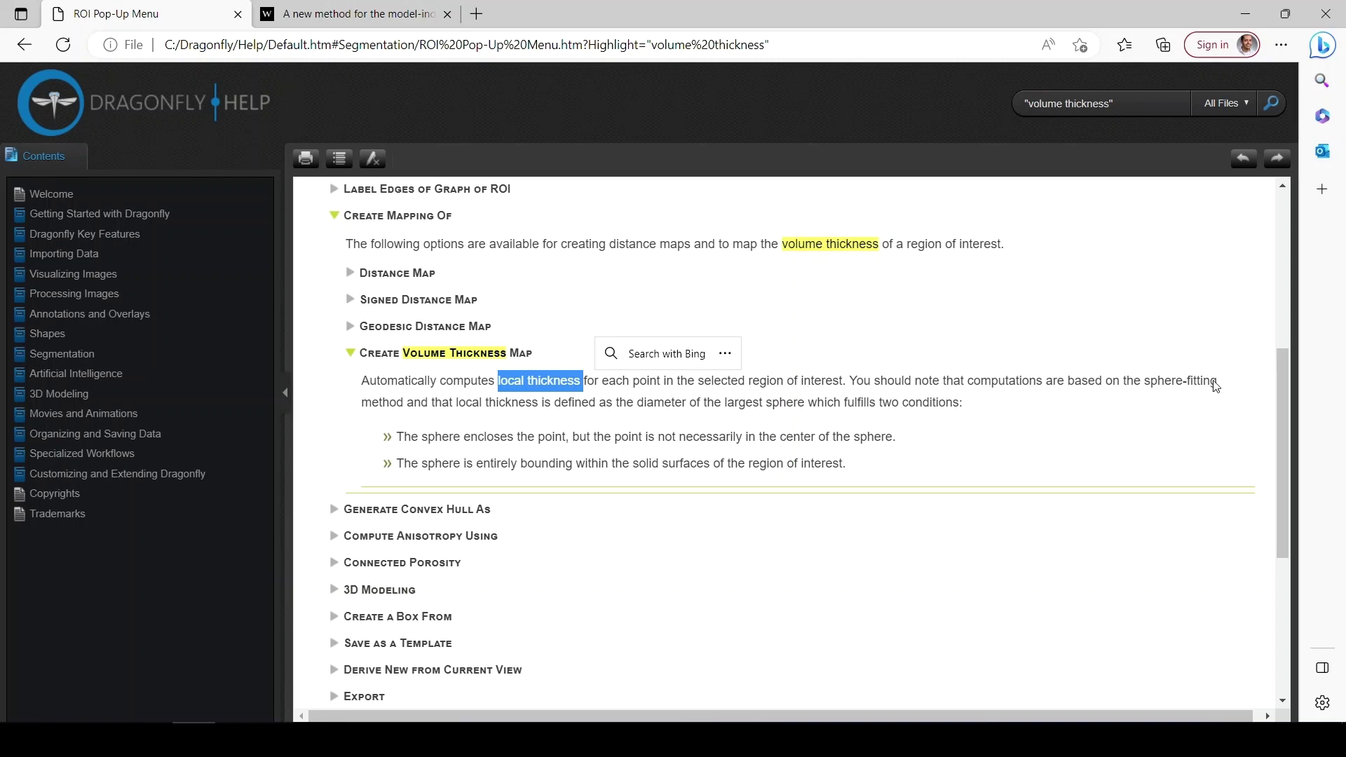
left_click_drag(1150, 382, 1212, 382)
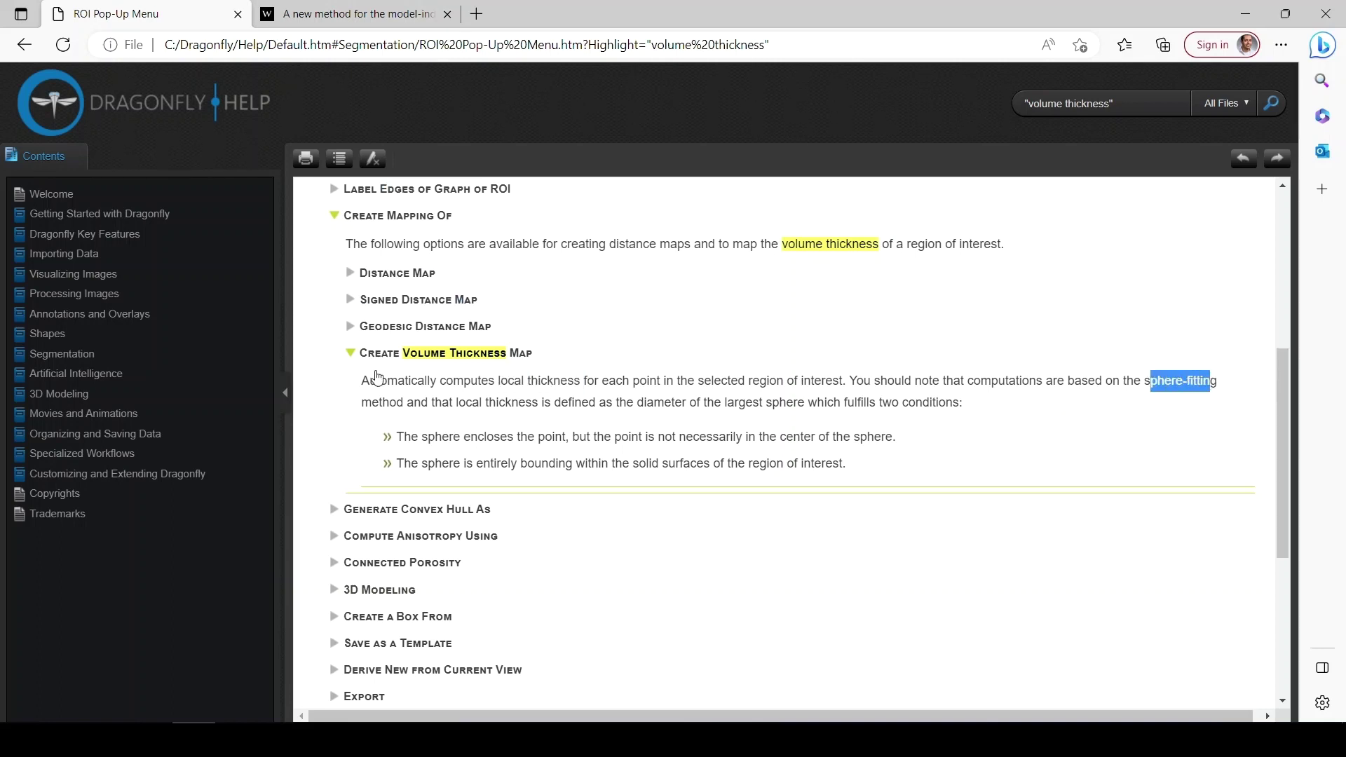
left_click_drag(459, 402, 538, 404)
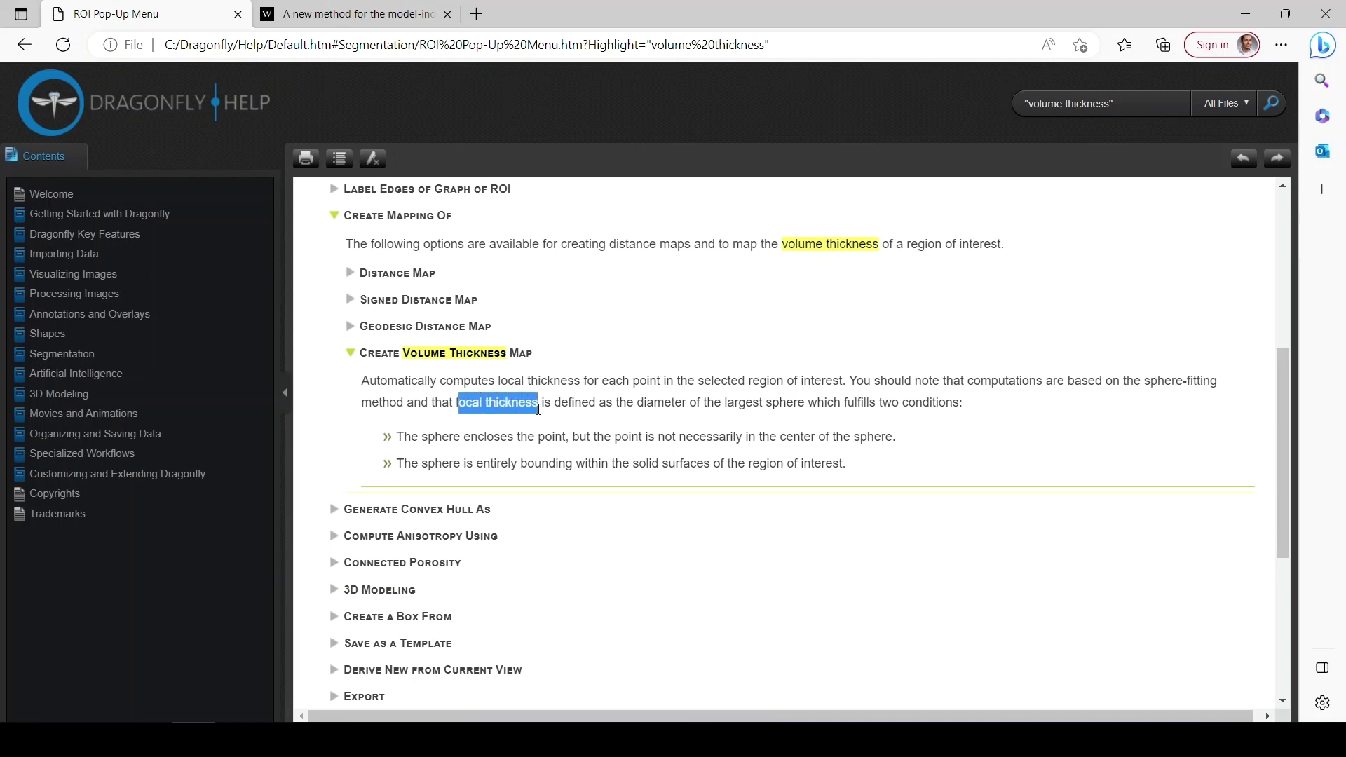
- Check the Journal of Microscopy paper on model-independent thickness assessment, review the diameter definition in the help, and return to Dragonfly
left_click(318, 17)
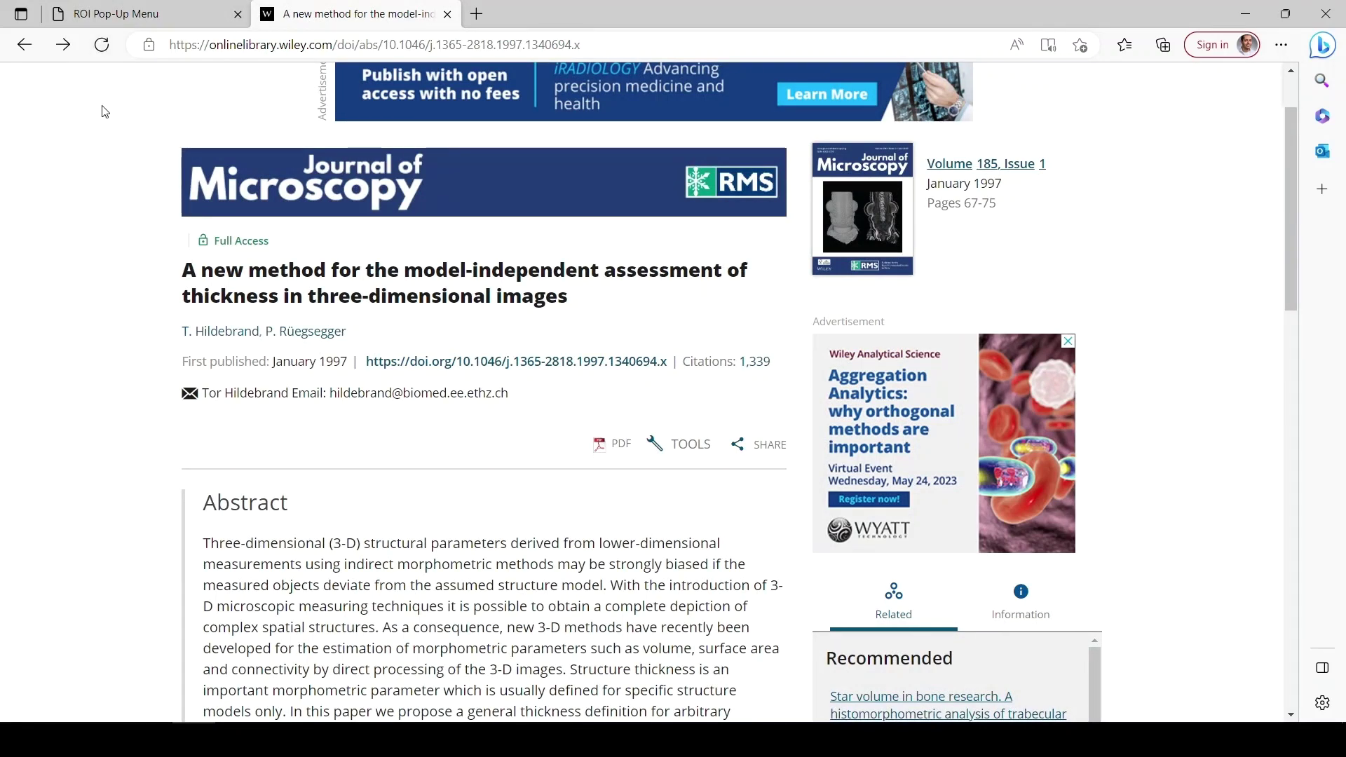
left_click(174, 16)
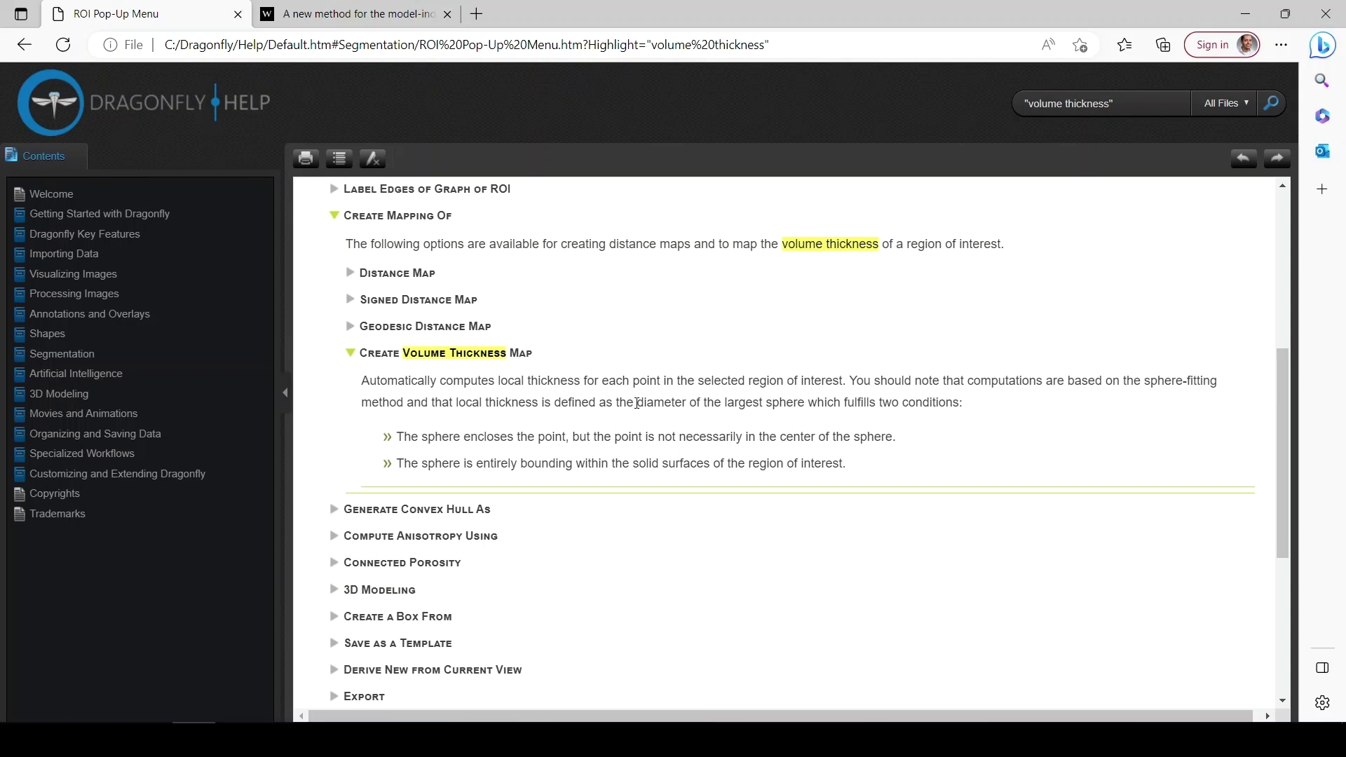
left_click_drag(637, 403, 687, 403)
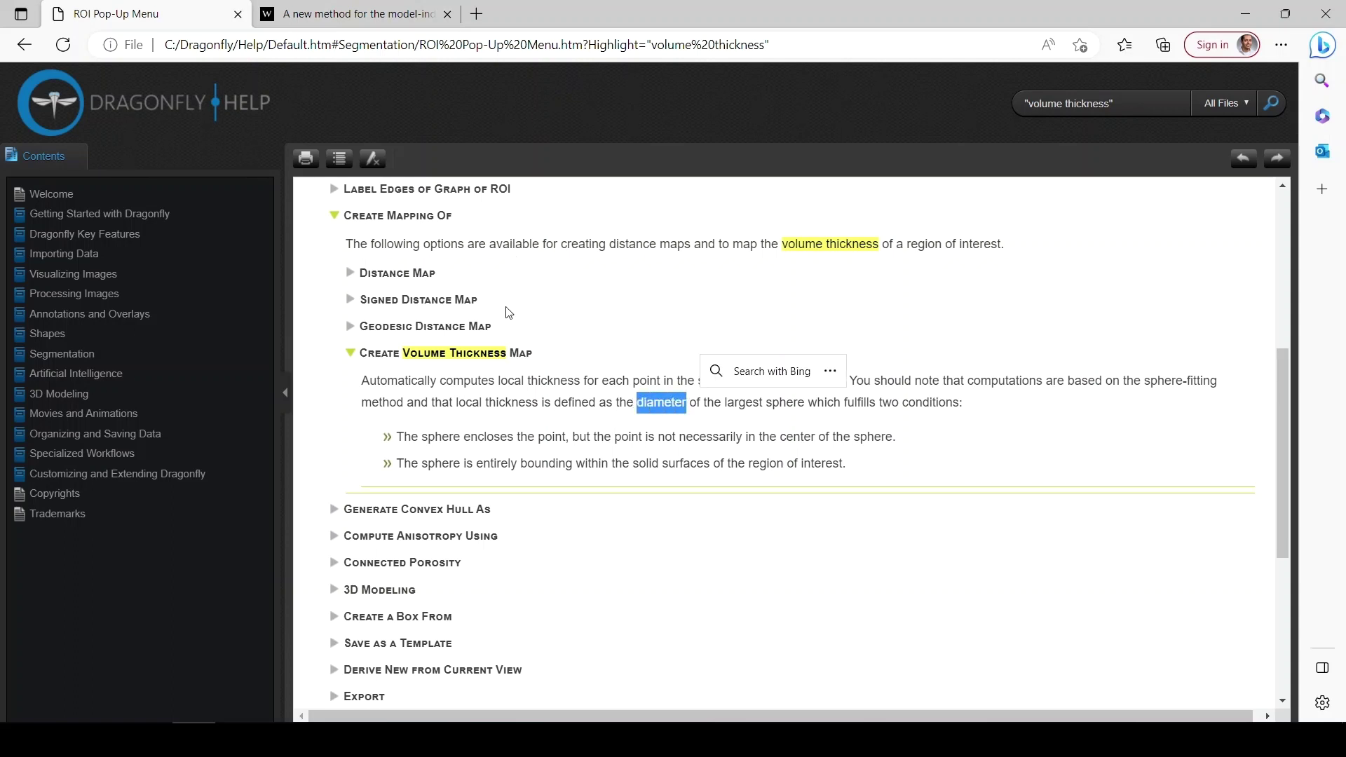
key("alt+Tab")
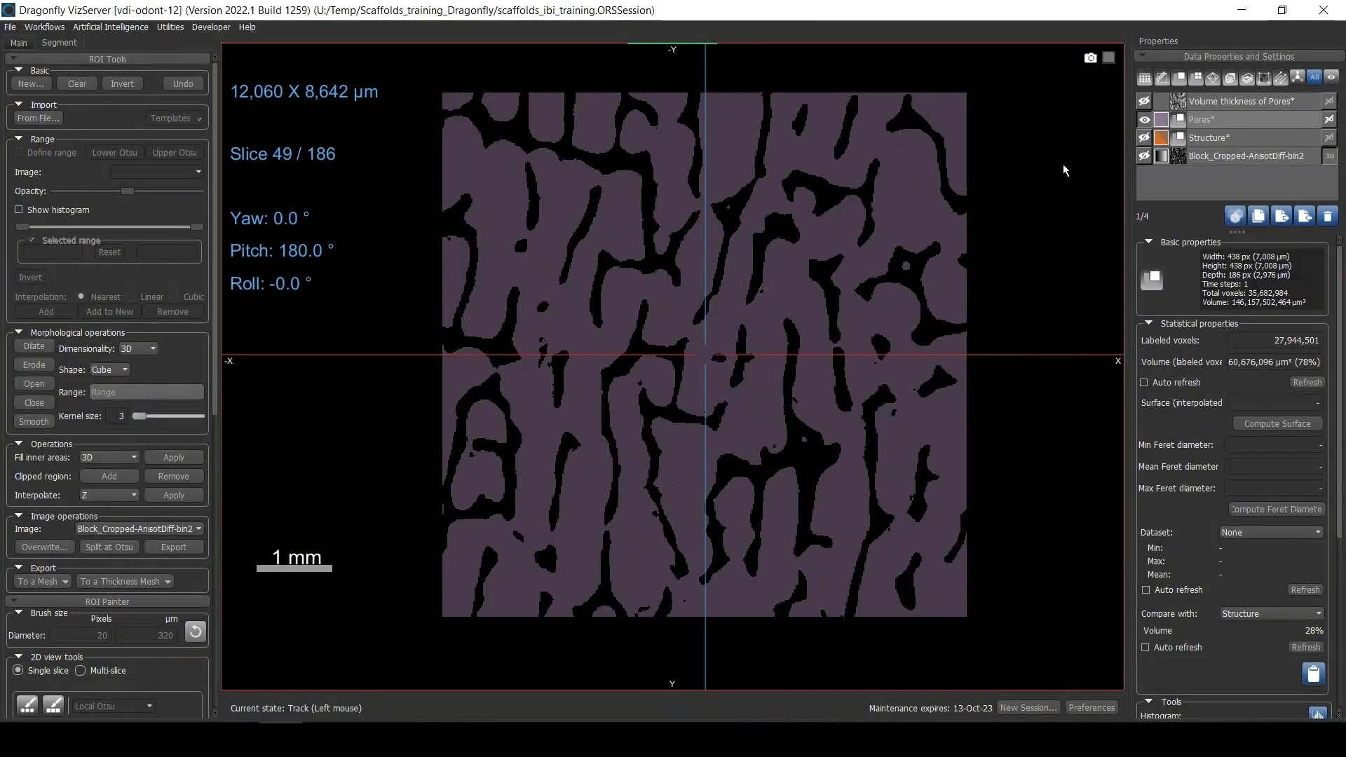
- Display the volume thickness map instead of the Pores ROI and select it to show its scale
left_click(1144, 101)
left_click(1144, 119)
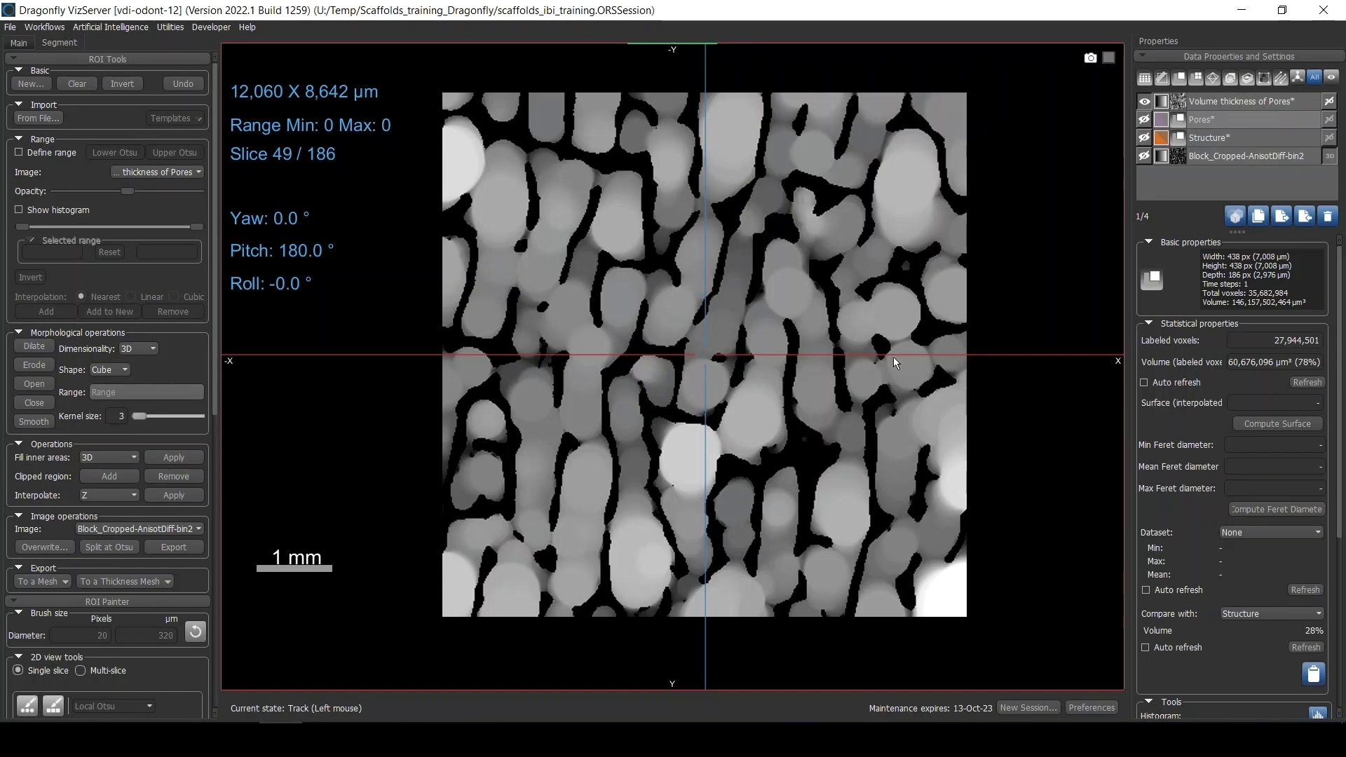
left_click(1226, 105)
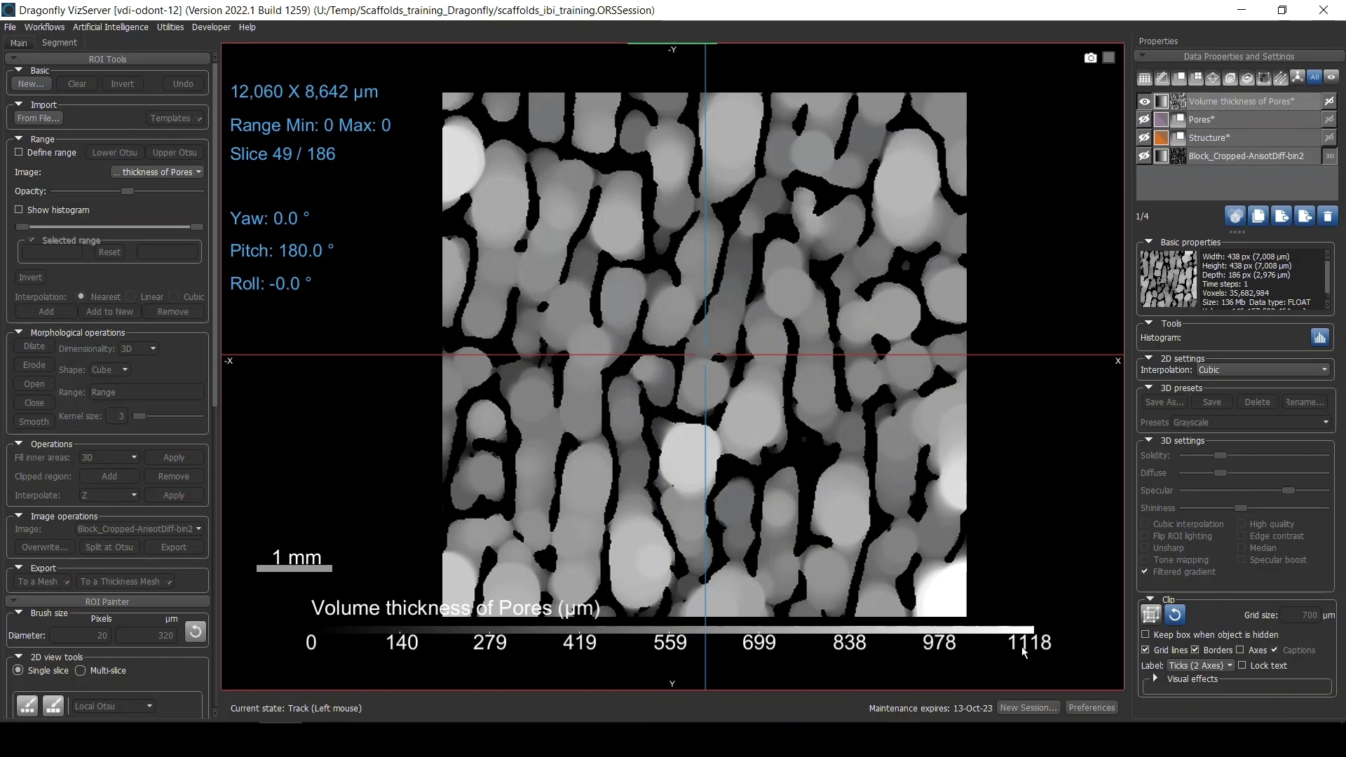
- Apply a blue-to-red rainbow colour lookup table to the volume thickness map of the pores
left_click(1162, 103)
left_click(707, 361)
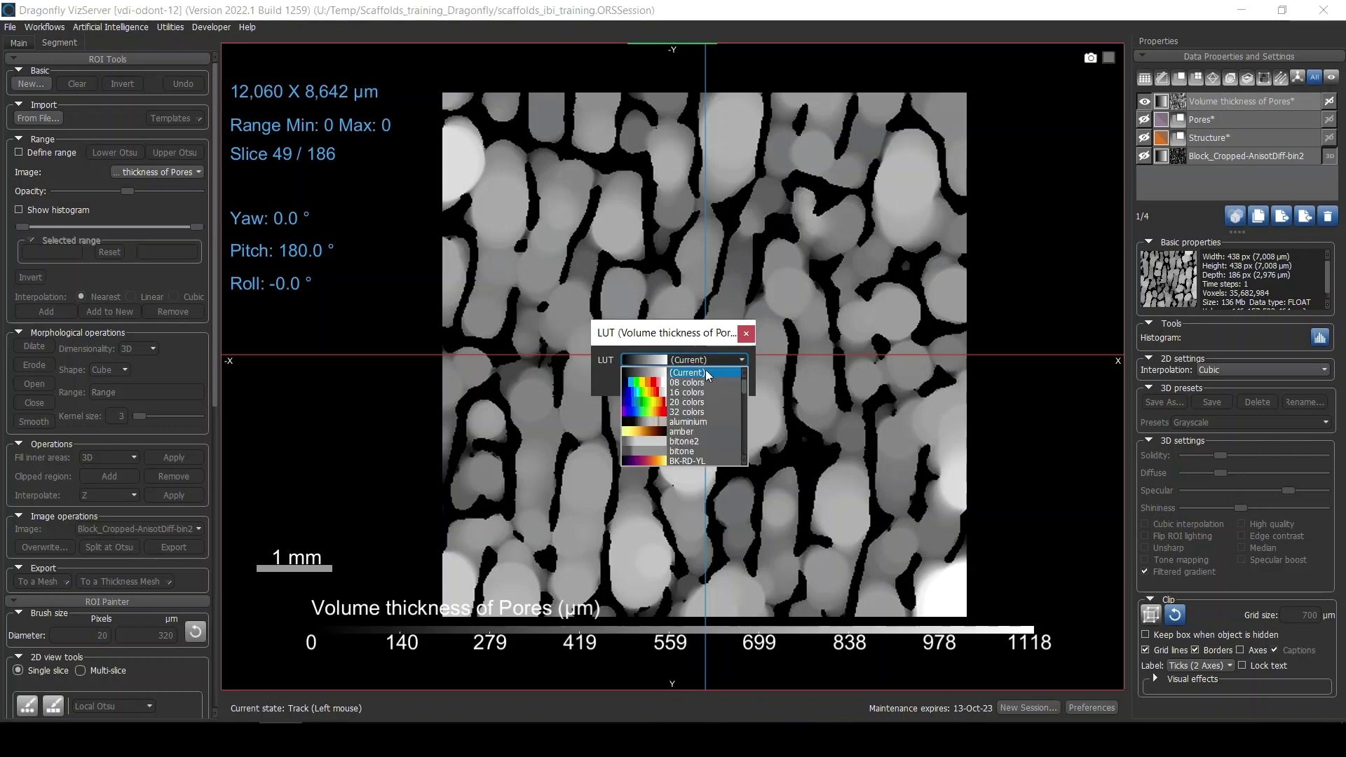
scroll(747, 407, "down", 4)
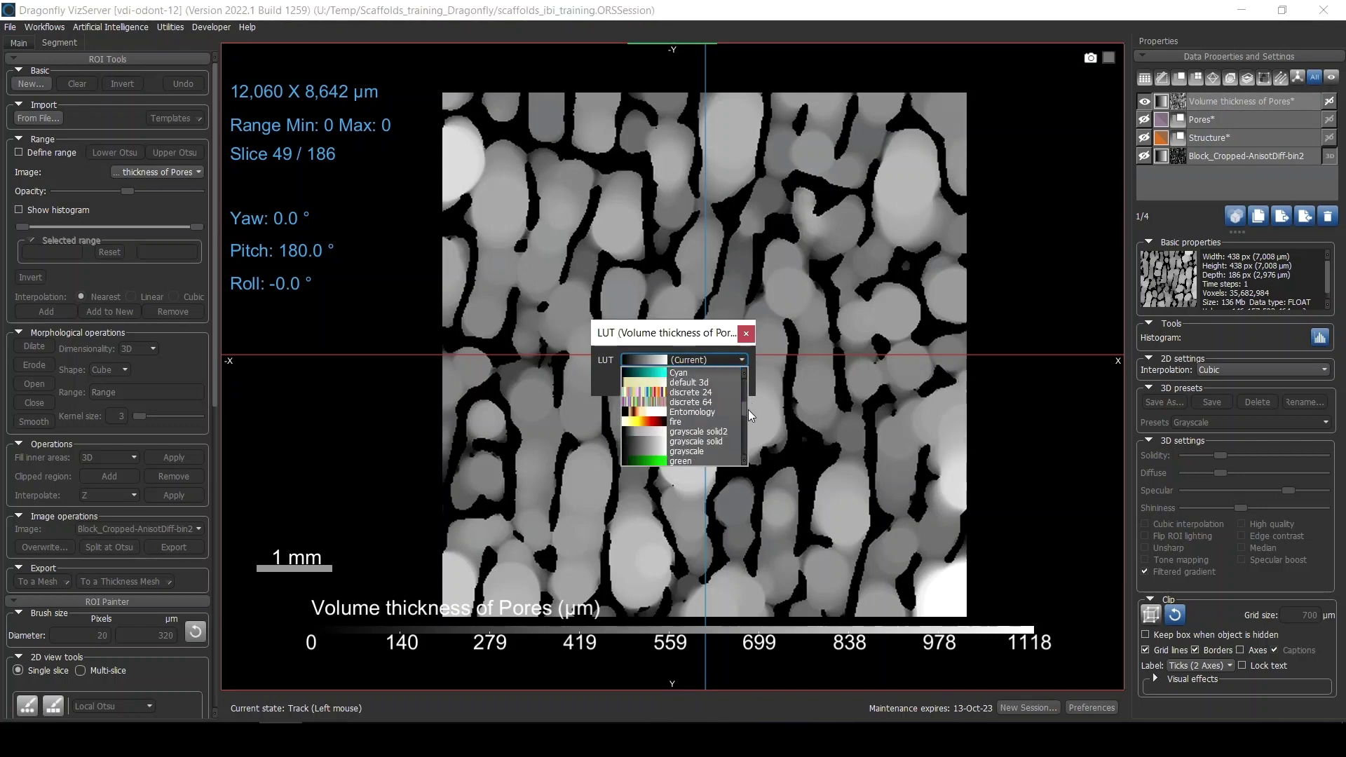
left_click(673, 441)
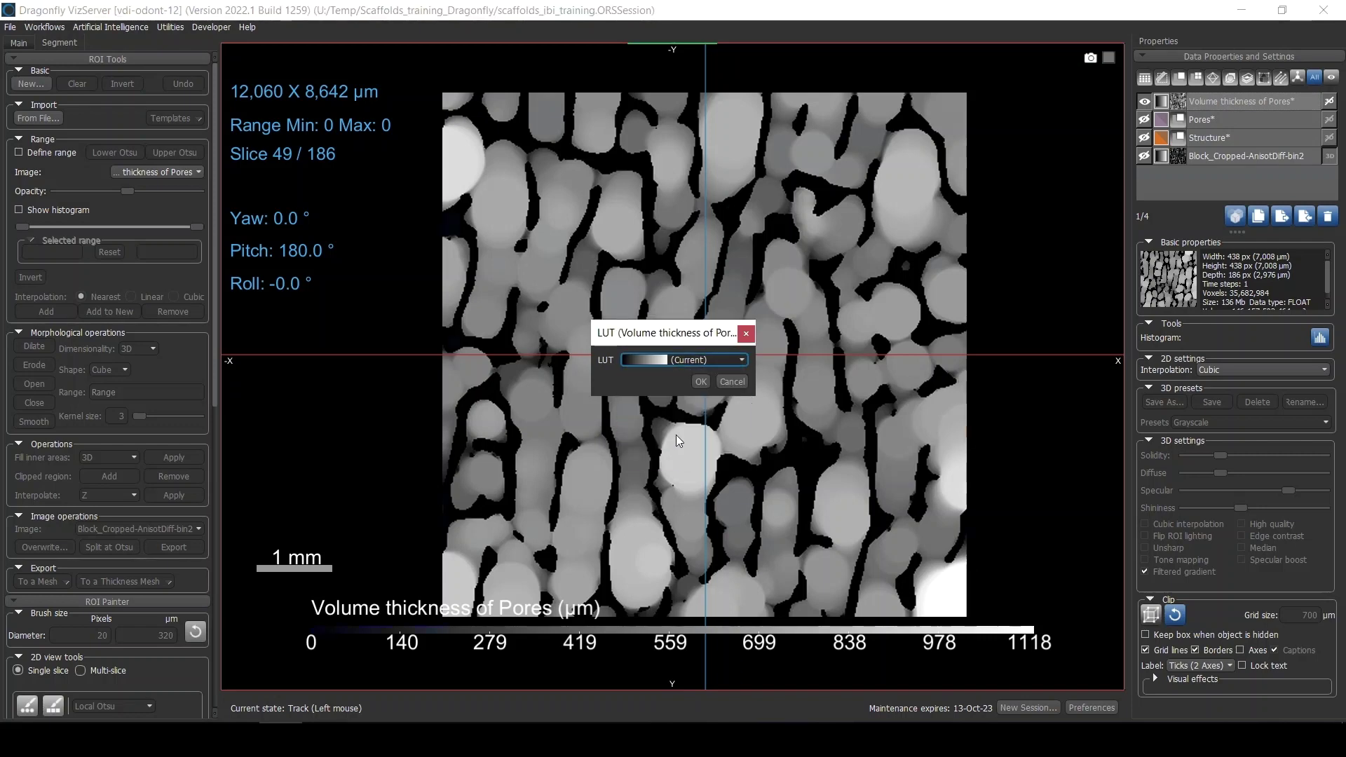
left_click(697, 384)
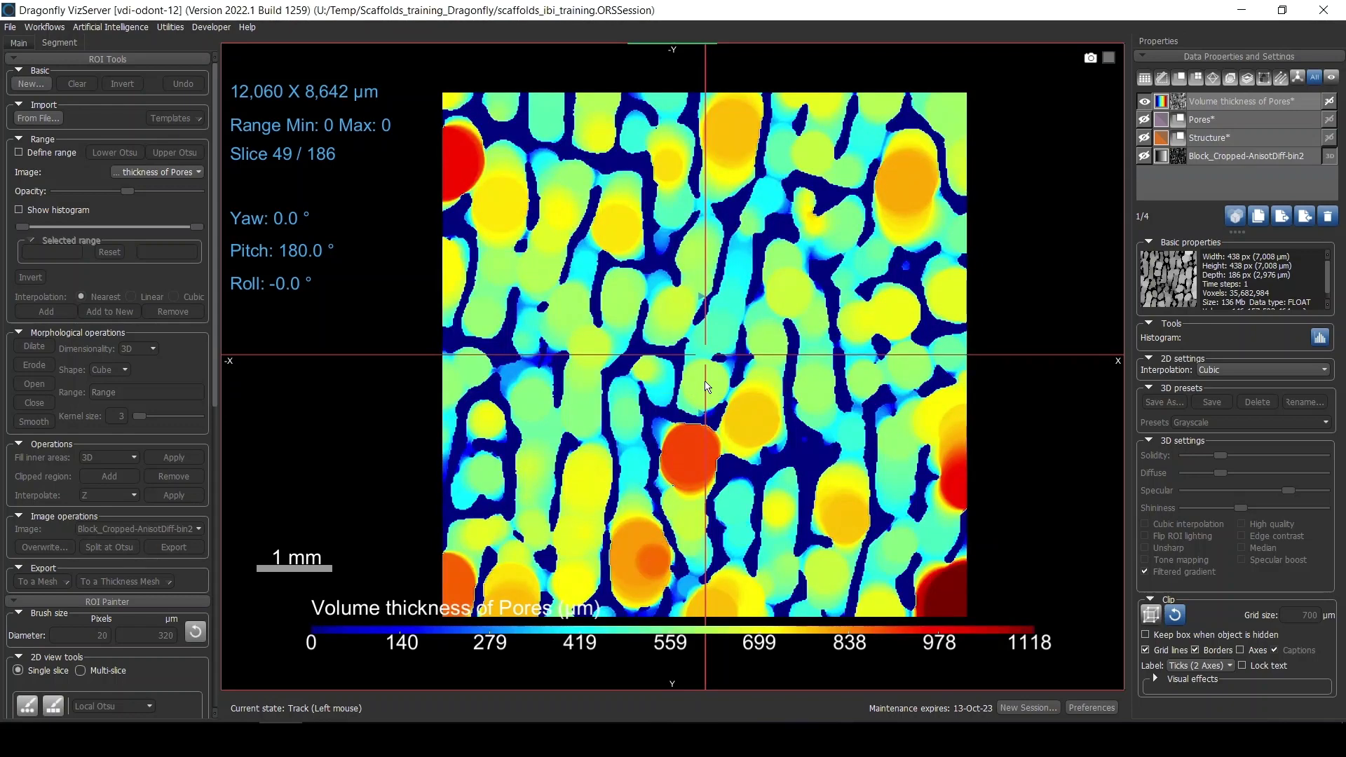
- Browse the XY slices of the coloured thickness map to examine how pore thickness varies through the scaffold
scroll(830, 490, "down", 2)
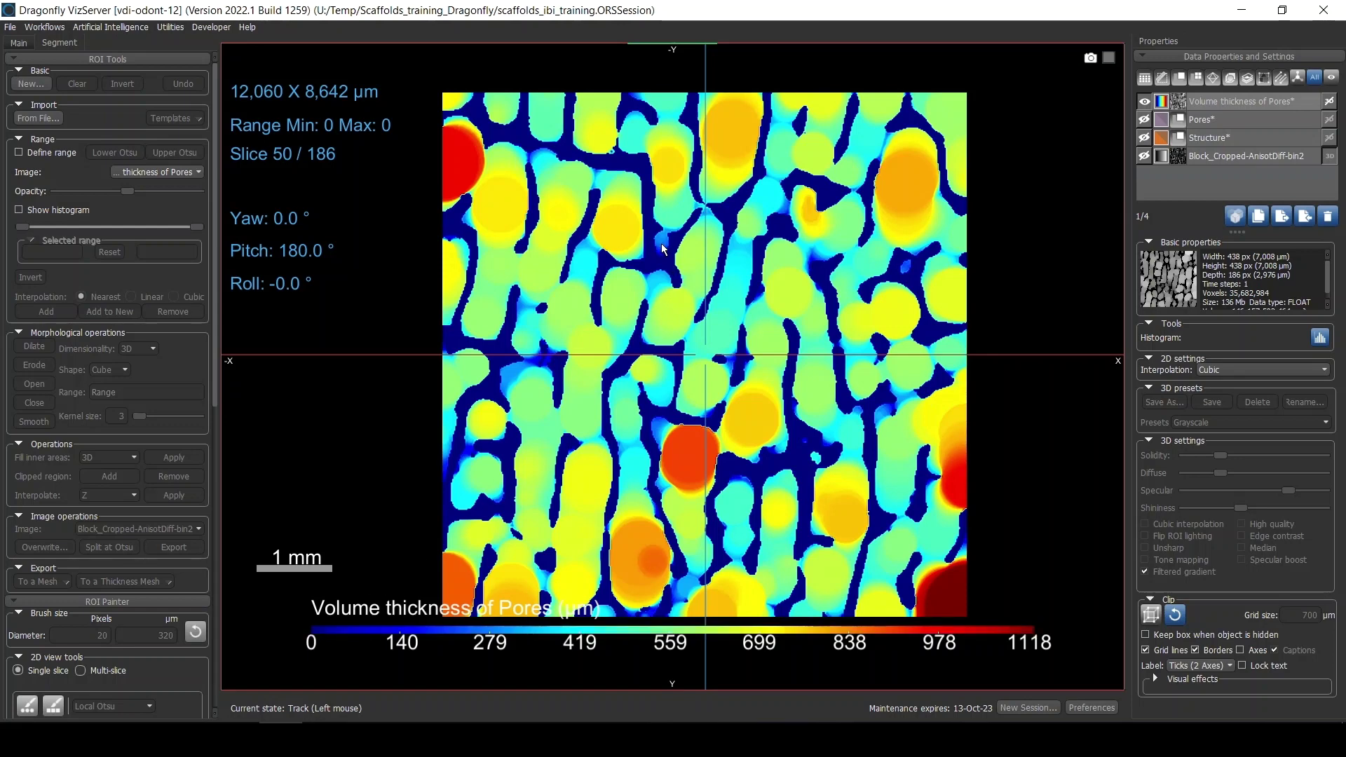
scroll(662, 245, "down", 4)
scroll(666, 260, "up", 5)
scroll(662, 242, "up", 10)
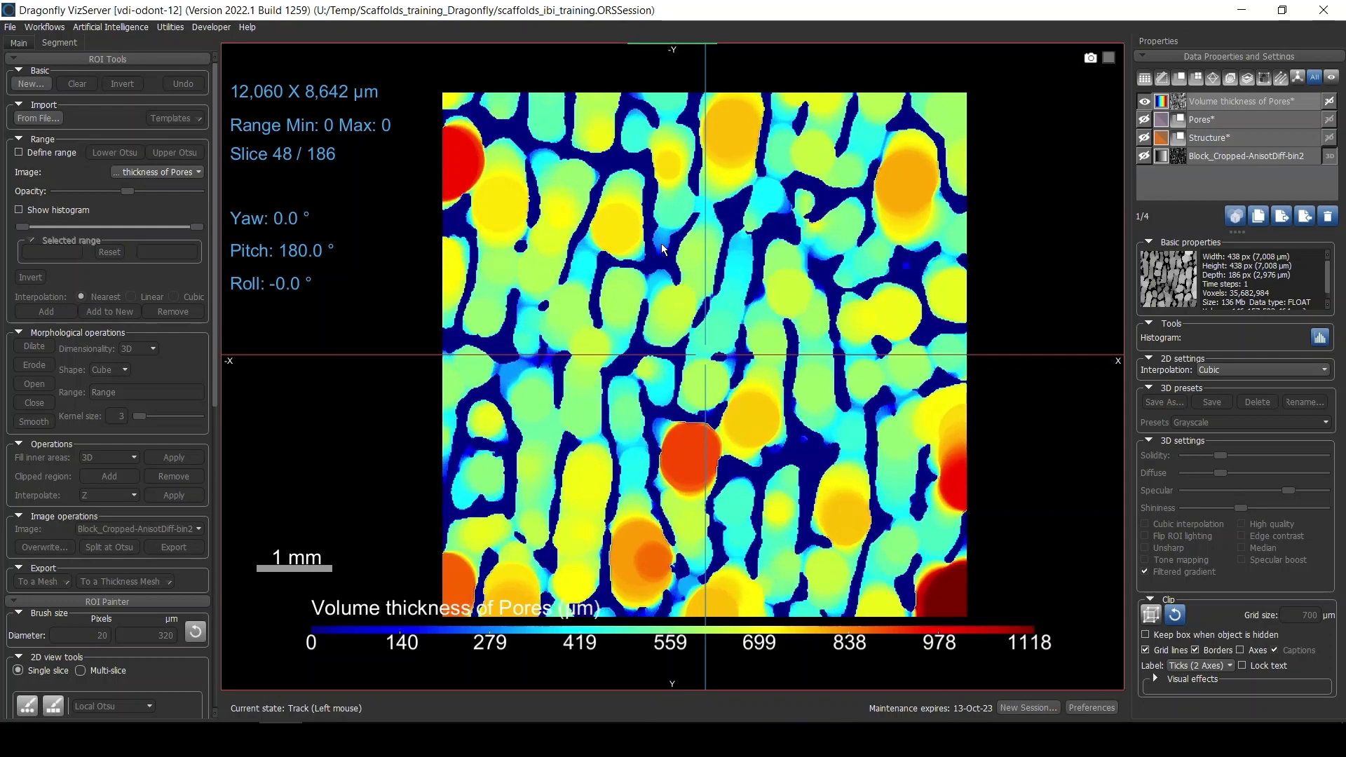
scroll(661, 244, "down", 4)
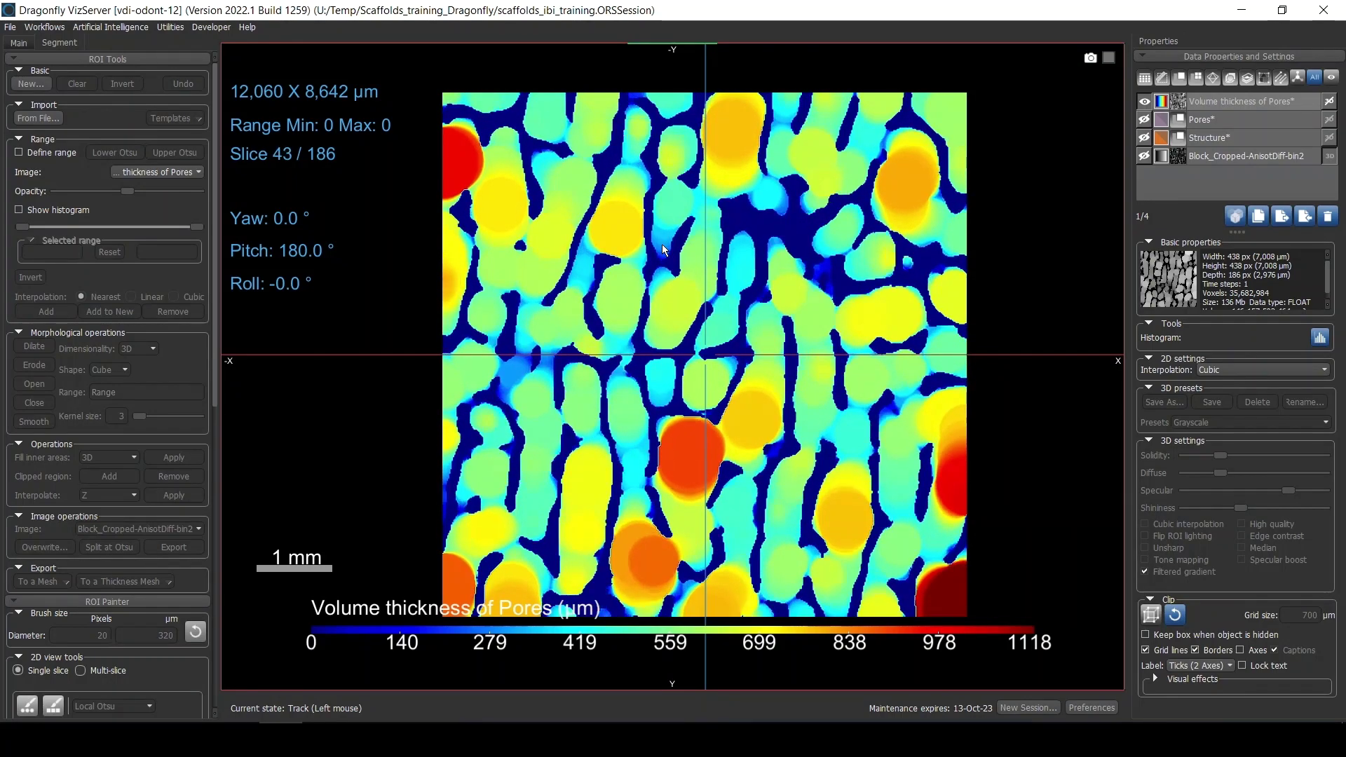
scroll(663, 249, "up", 9)
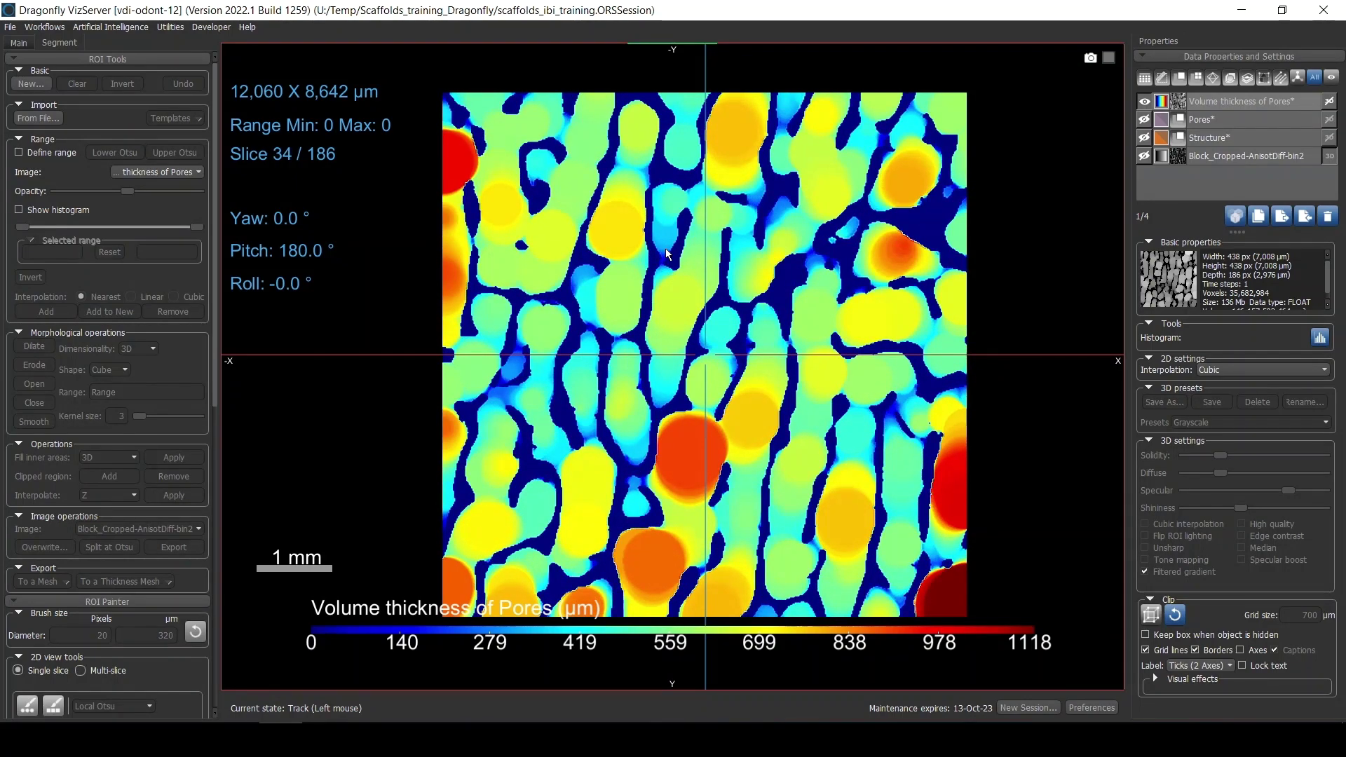
scroll(666, 254, "down", 6)
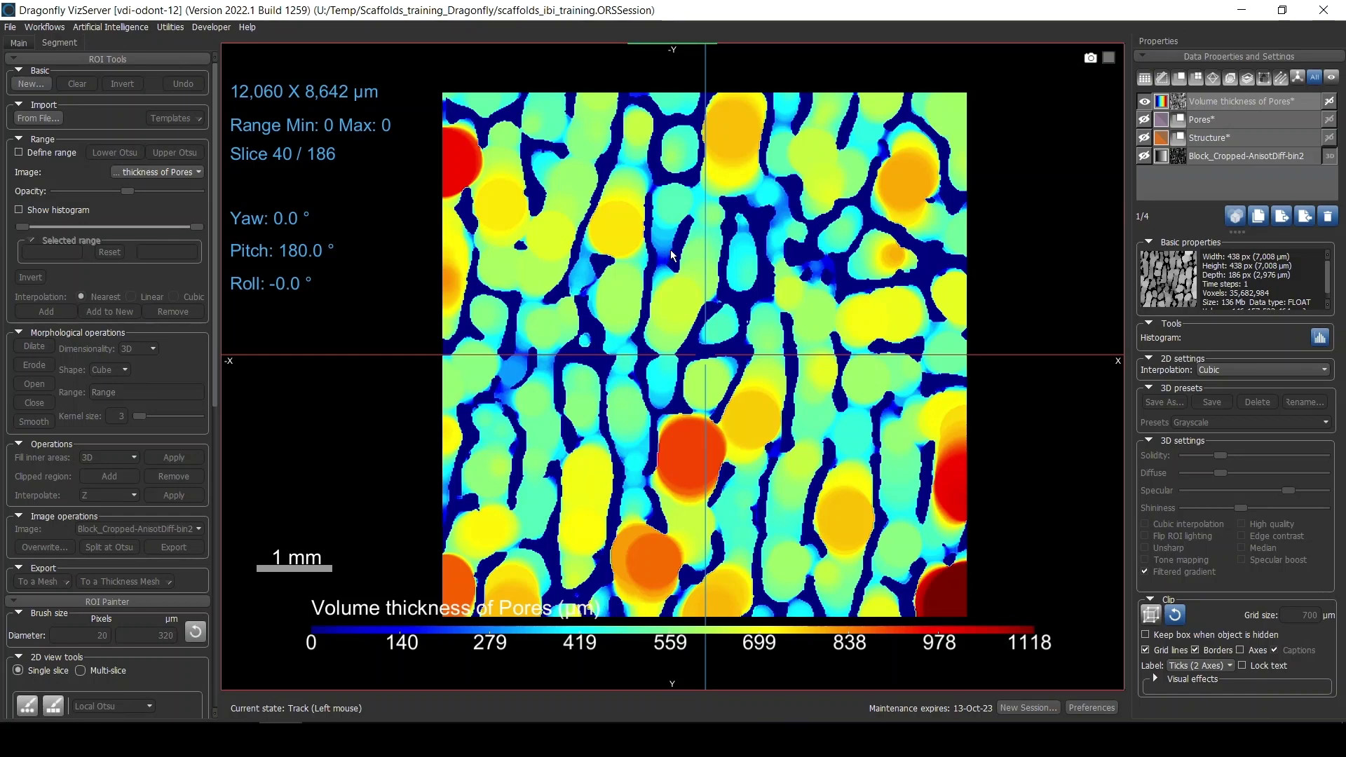
- Define a selection range on the pore volume thickness map with an upper limit of 300 µm
left_click(1239, 101)
left_click(36, 152)
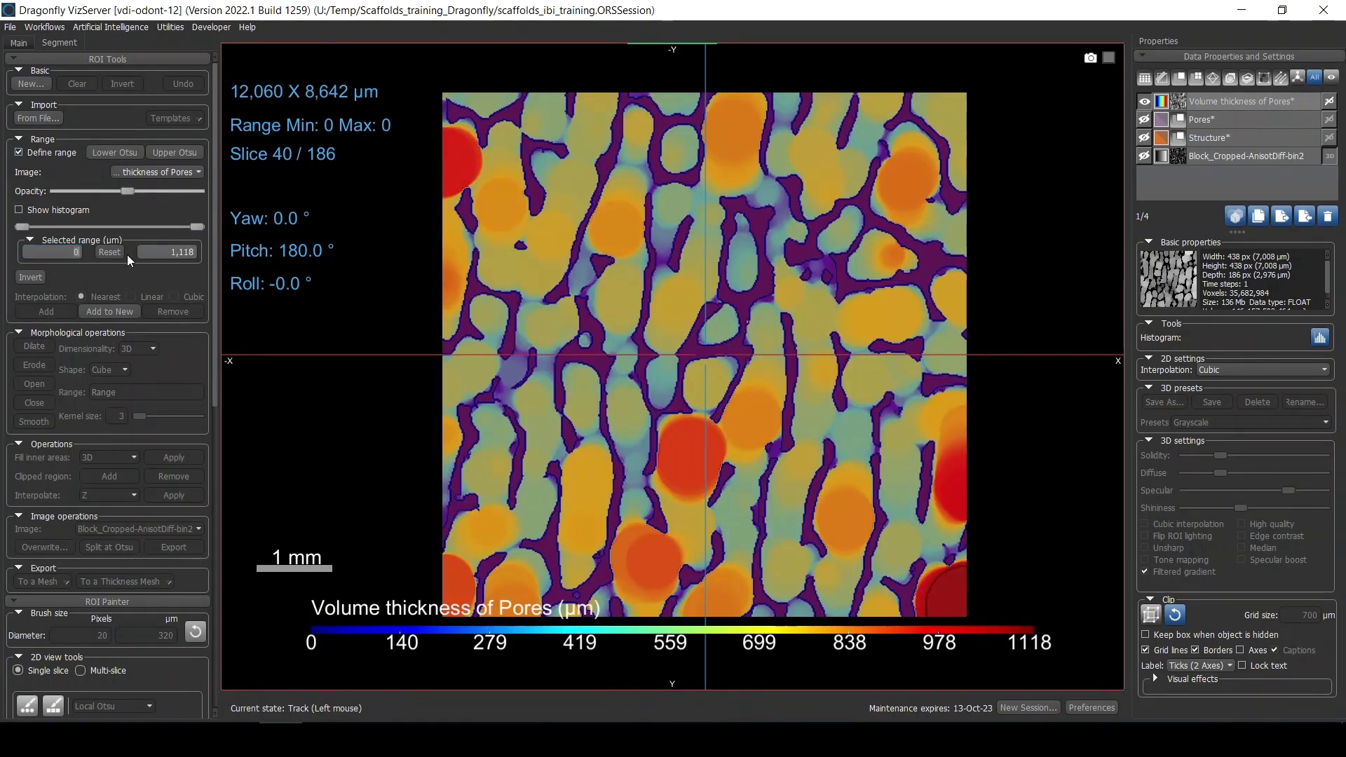
left_click(150, 253)
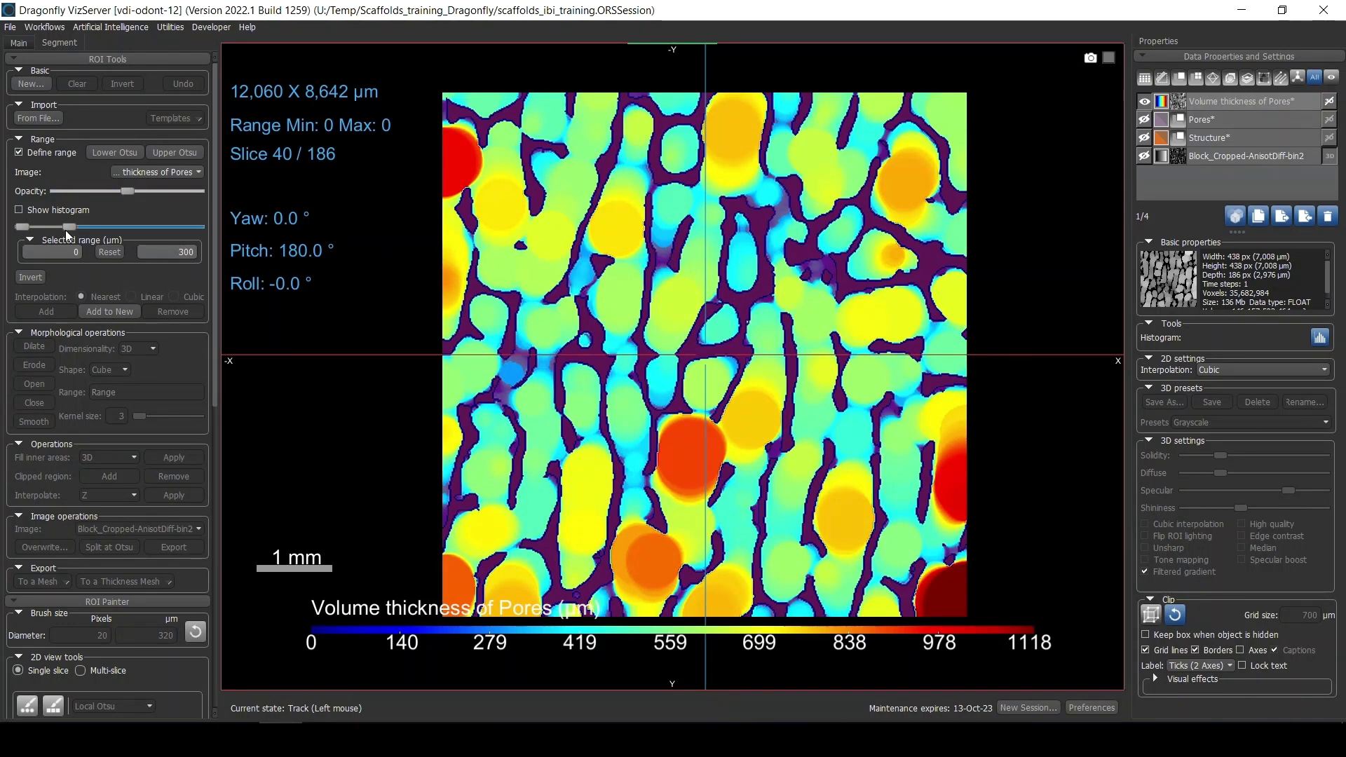
mouse_move(71, 227)
left_mouse_down()
mouse_move(110, 225)
mouse_move(83, 226)
left_mouse_up()
type("300")
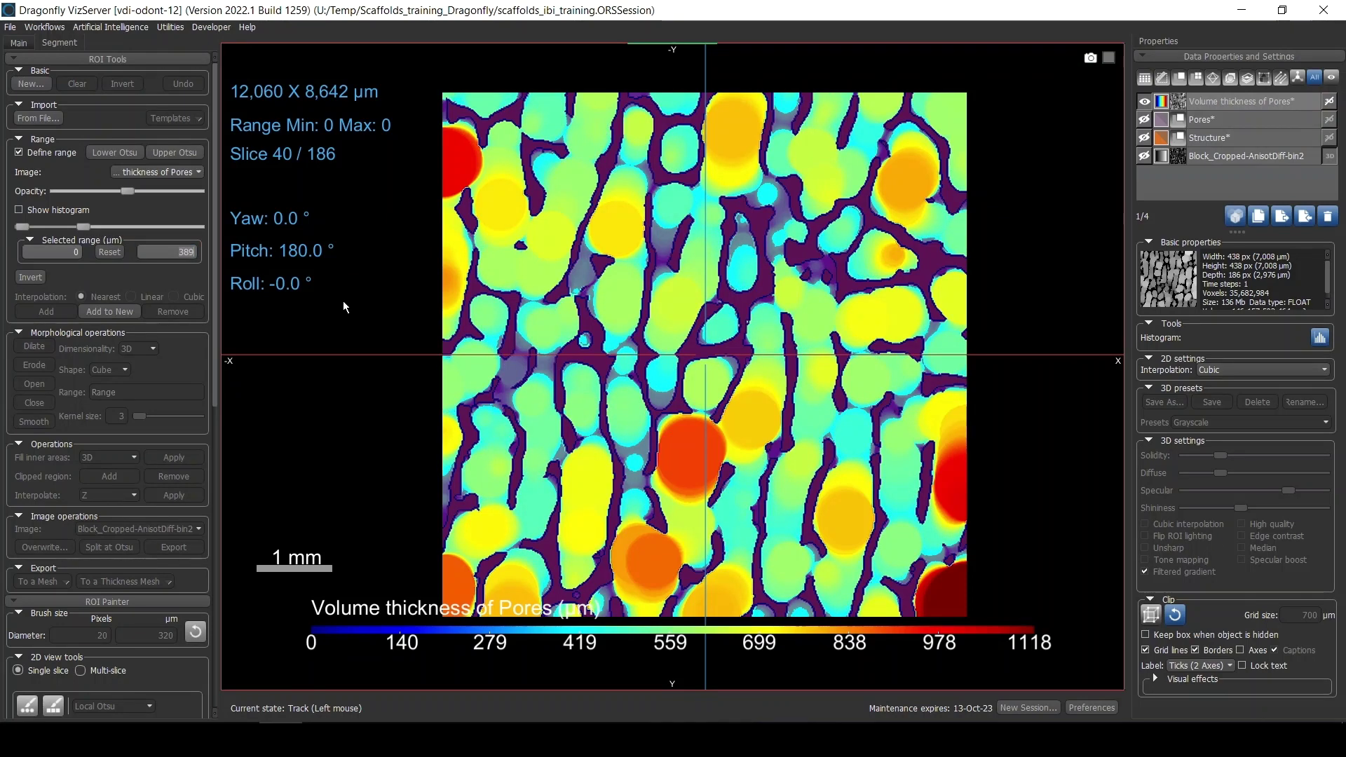
key("Return")
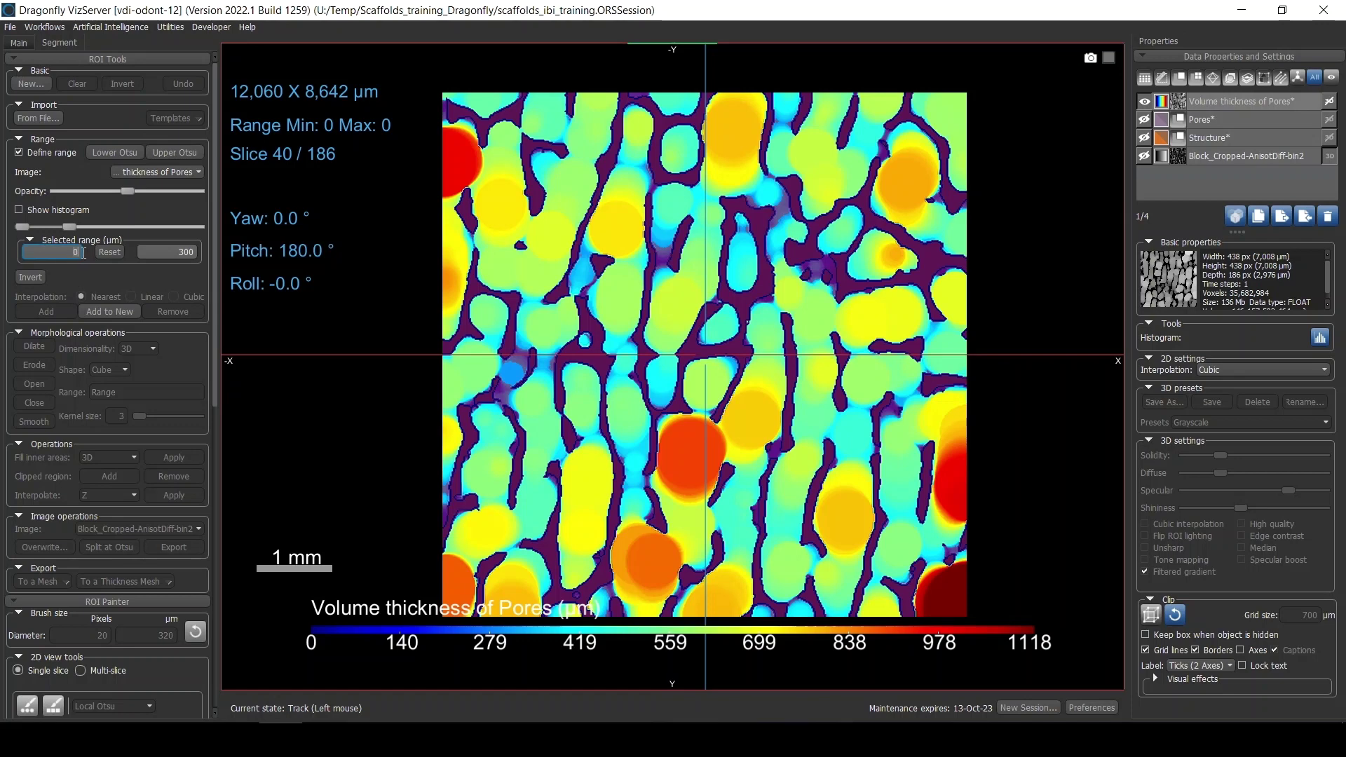
- Create a new ROI from the 1 to 300 µm thickness range and name it "inaccessible > 300um"
left_click(119, 309)
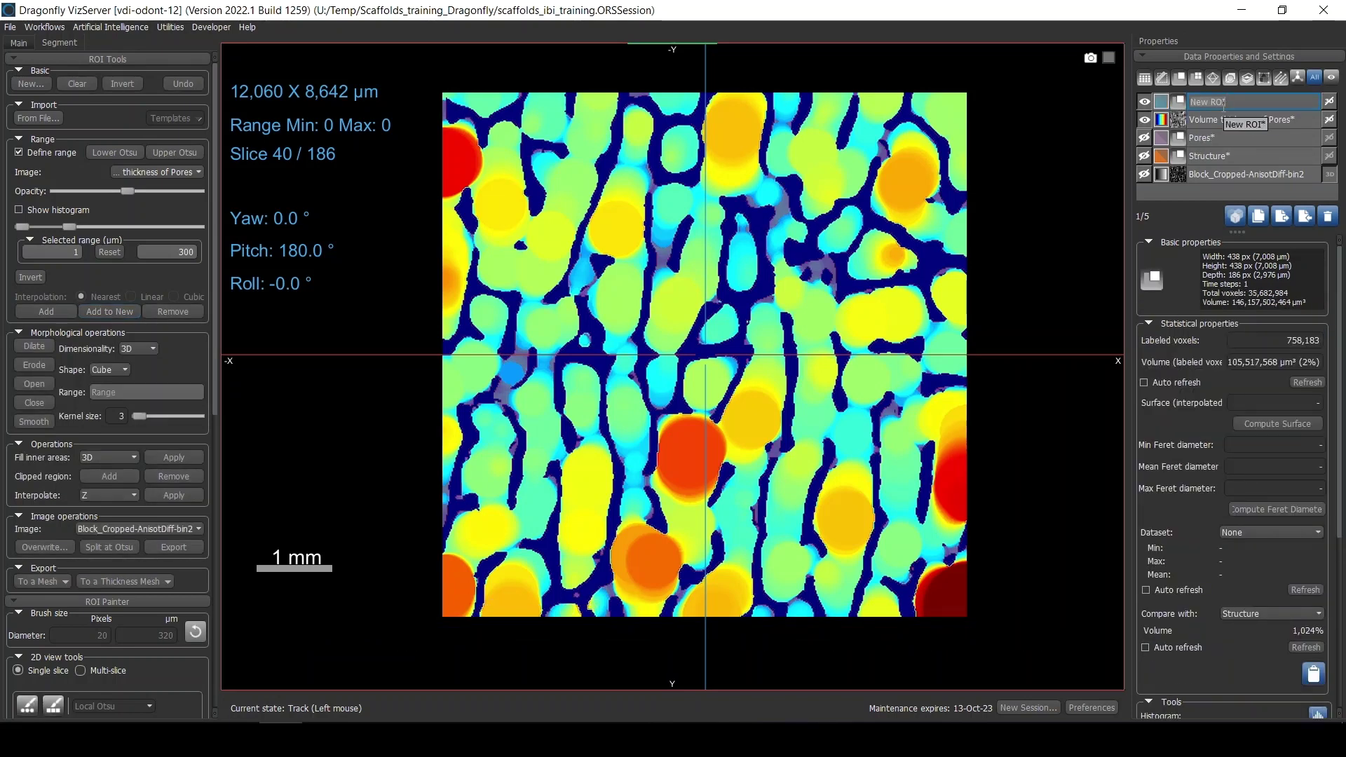
type("inaccessible > 300um")
key("Return")
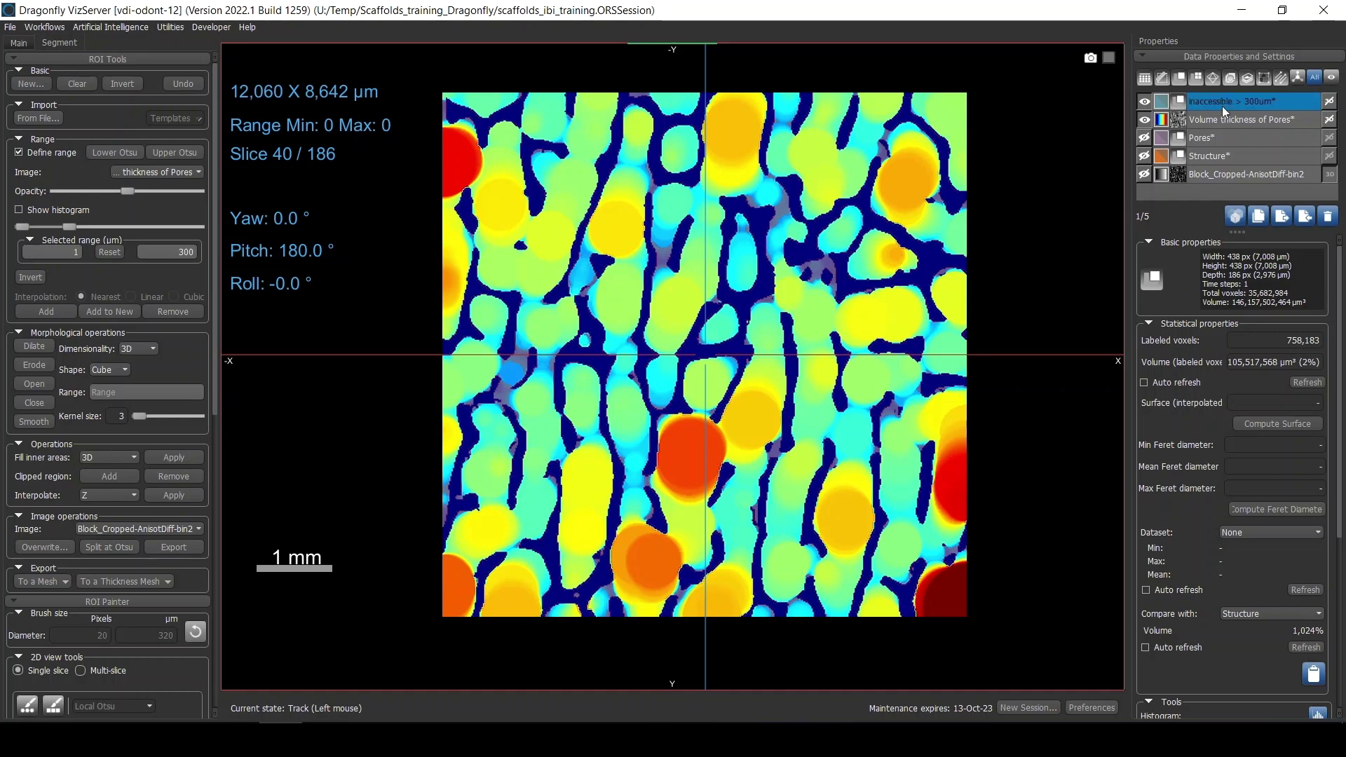
- Hide the thickness map, show the source image beneath the "inaccessible > 300um" ROI, and recolour that ROI bright red
left_click(1144, 120)
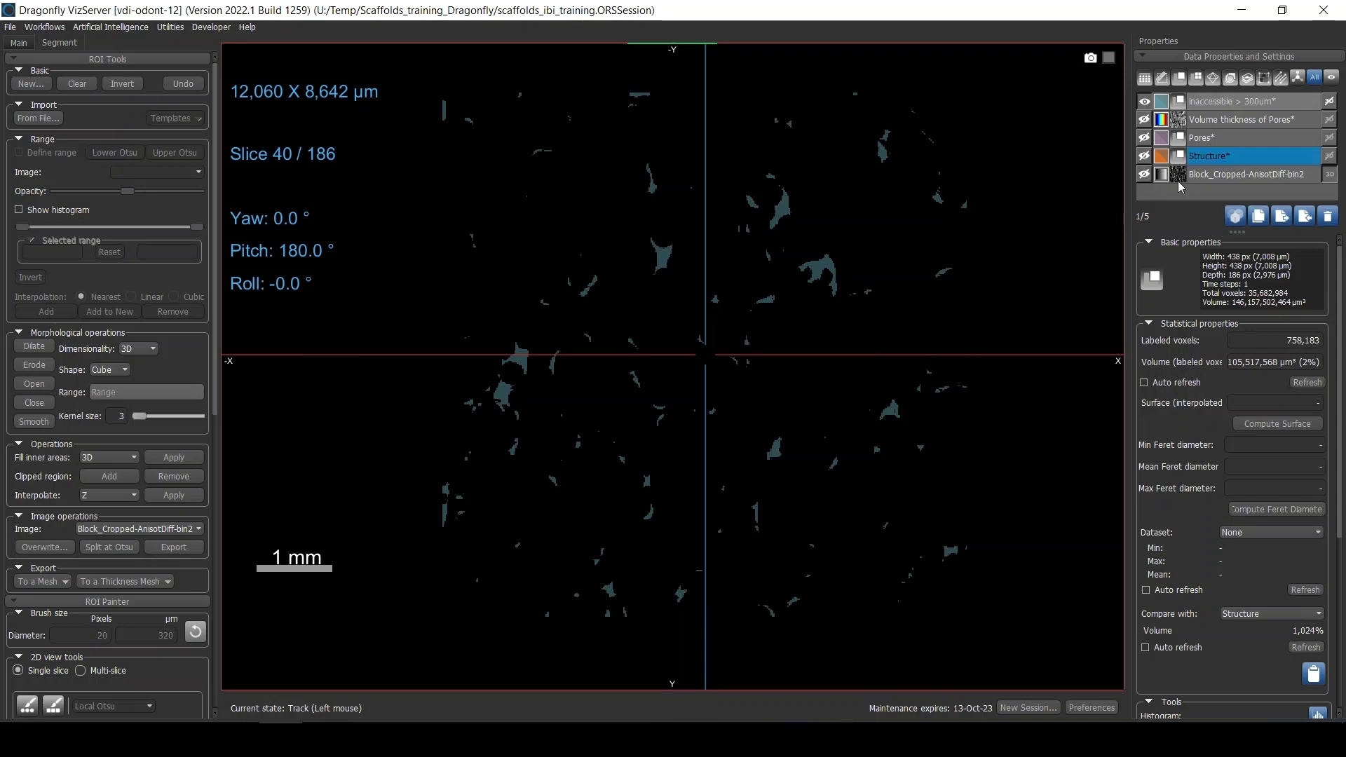
left_click(1144, 175)
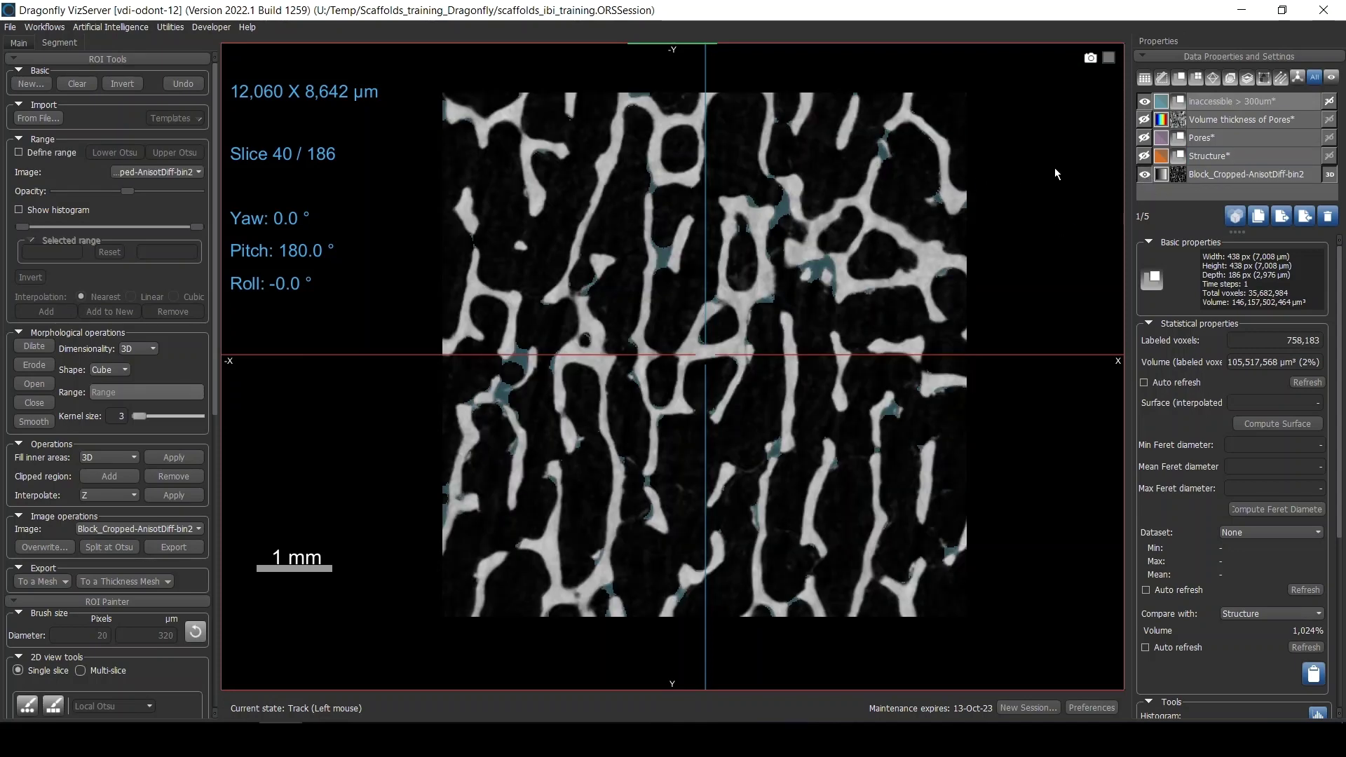
left_click(1160, 102)
left_click_drag(697, 239, 647, 223)
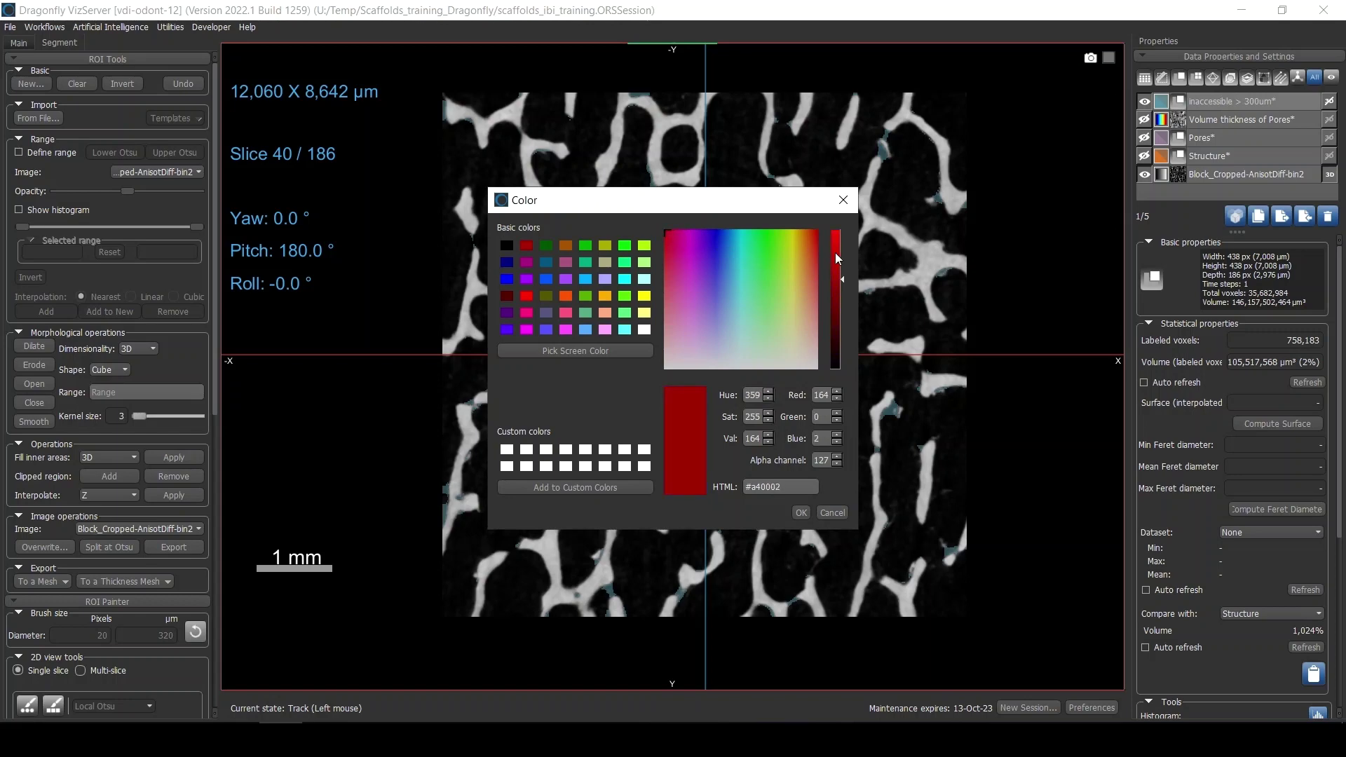
left_click_drag(834, 258, 834, 223)
left_click(800, 512)
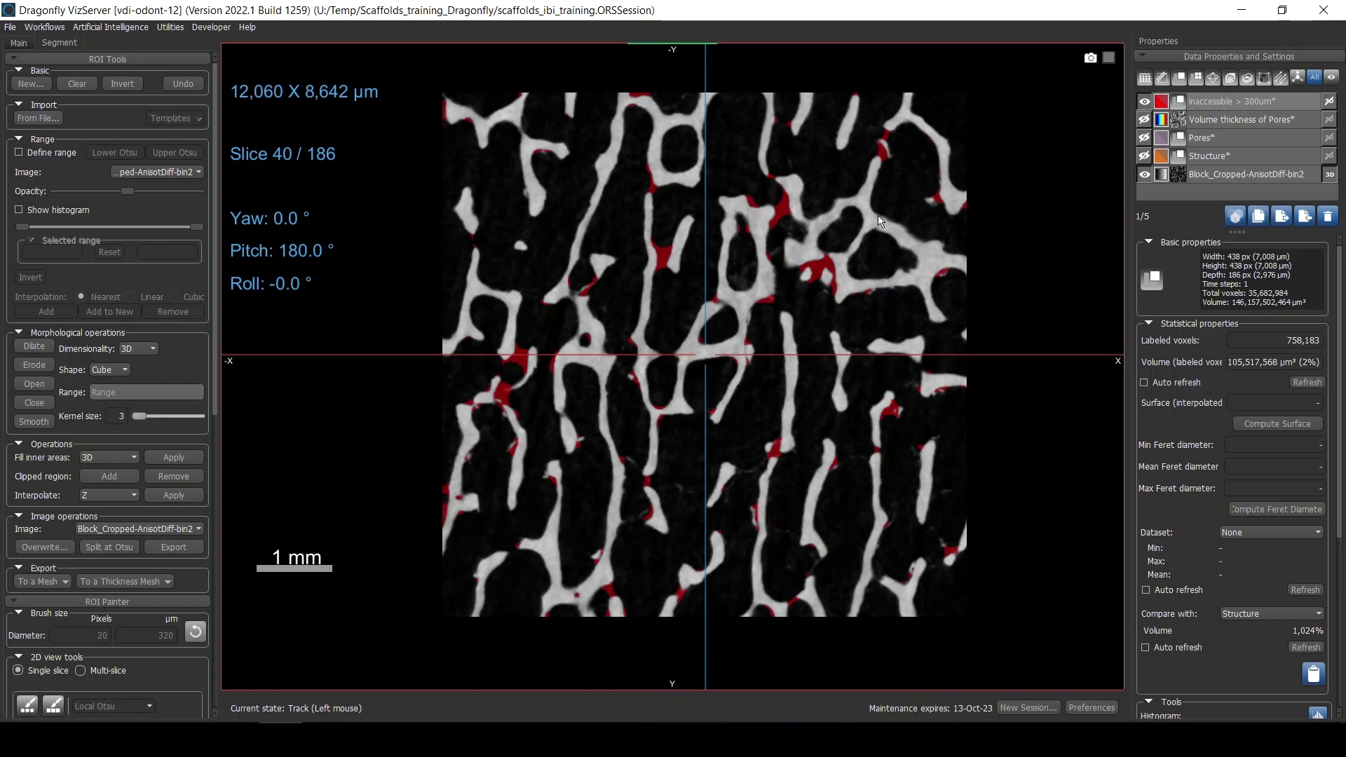
scroll(889, 246, "up", 1)
scroll(889, 246, "up", 3)
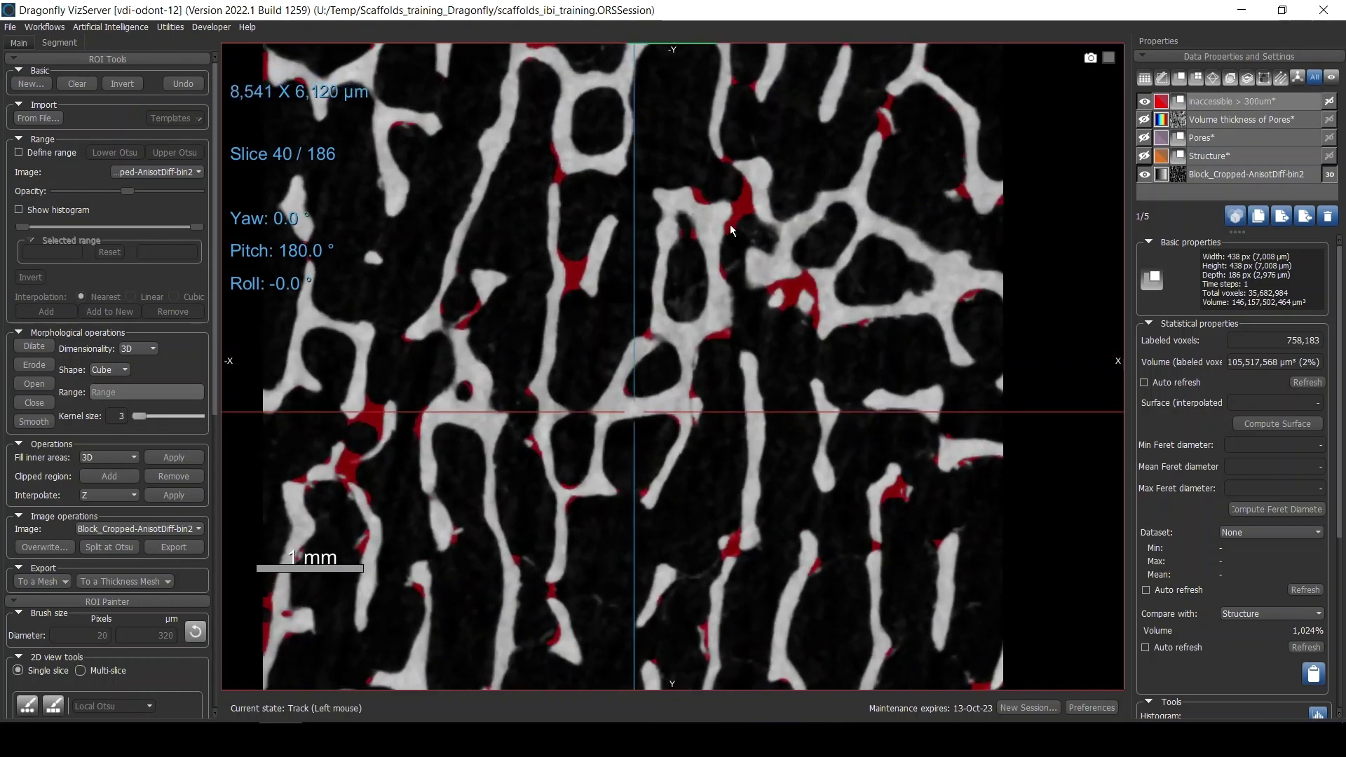
- Bring the full XY slice into view to examine where the red "inaccessible > 300um" regions lie in the scaffold
left_click(1228, 102)
middle_click_drag(743, 218, 781, 294)
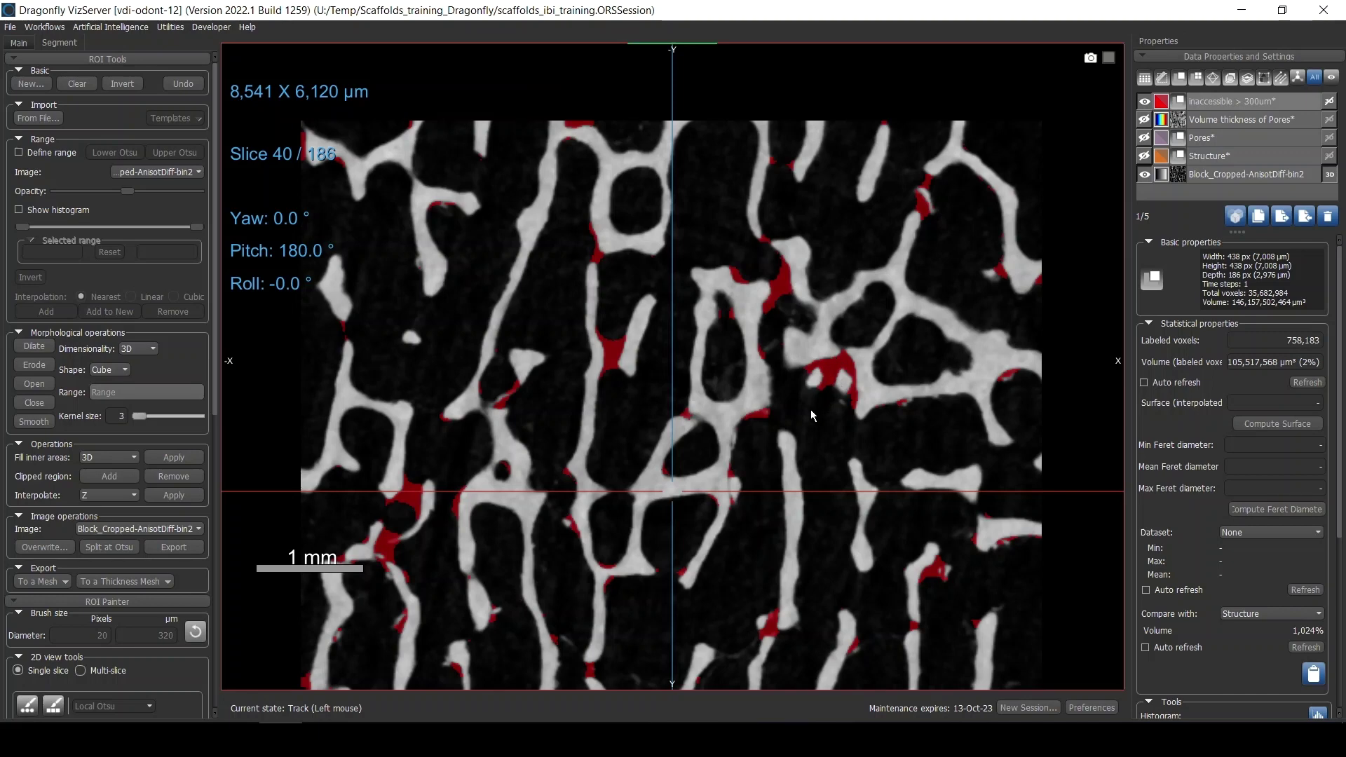
right_click_drag(816, 418, 821, 361)
middle_click_drag(820, 362, 811, 316)
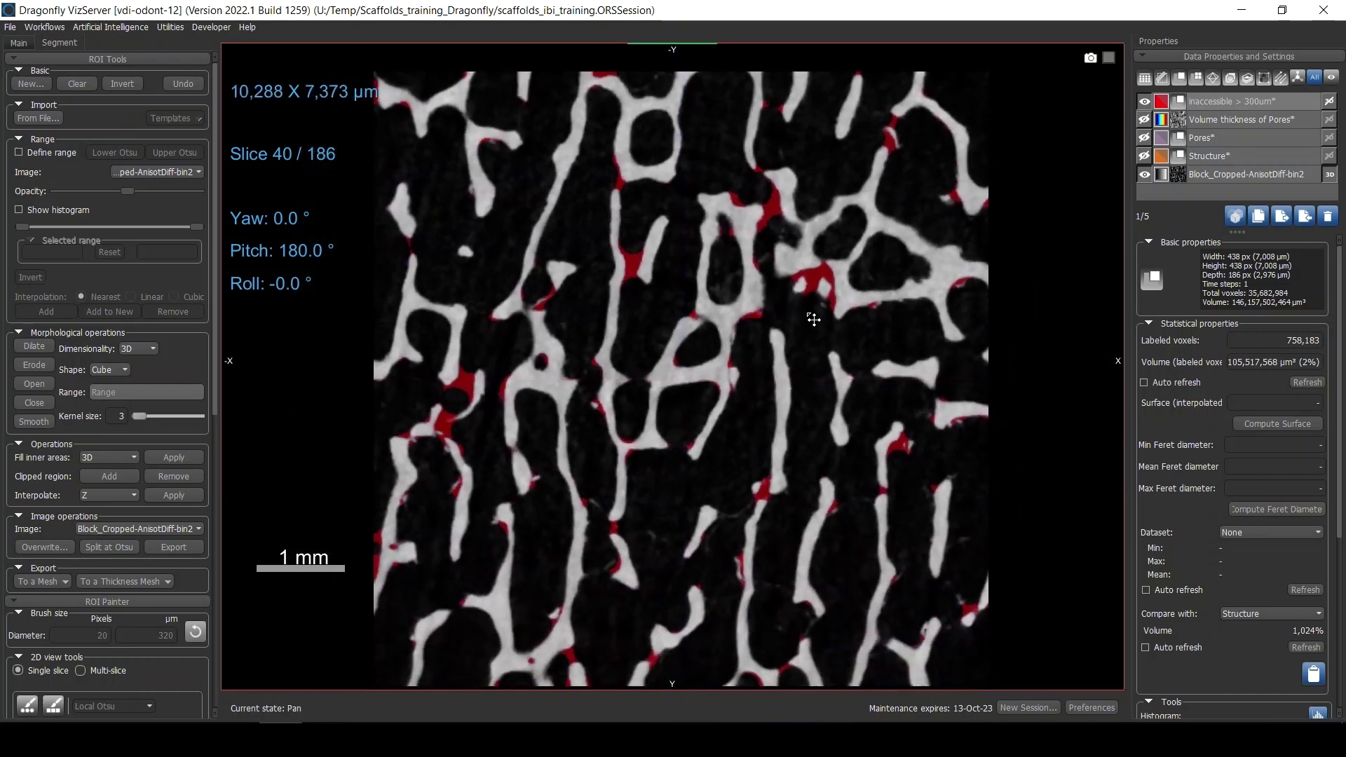
left_click(1219, 102)
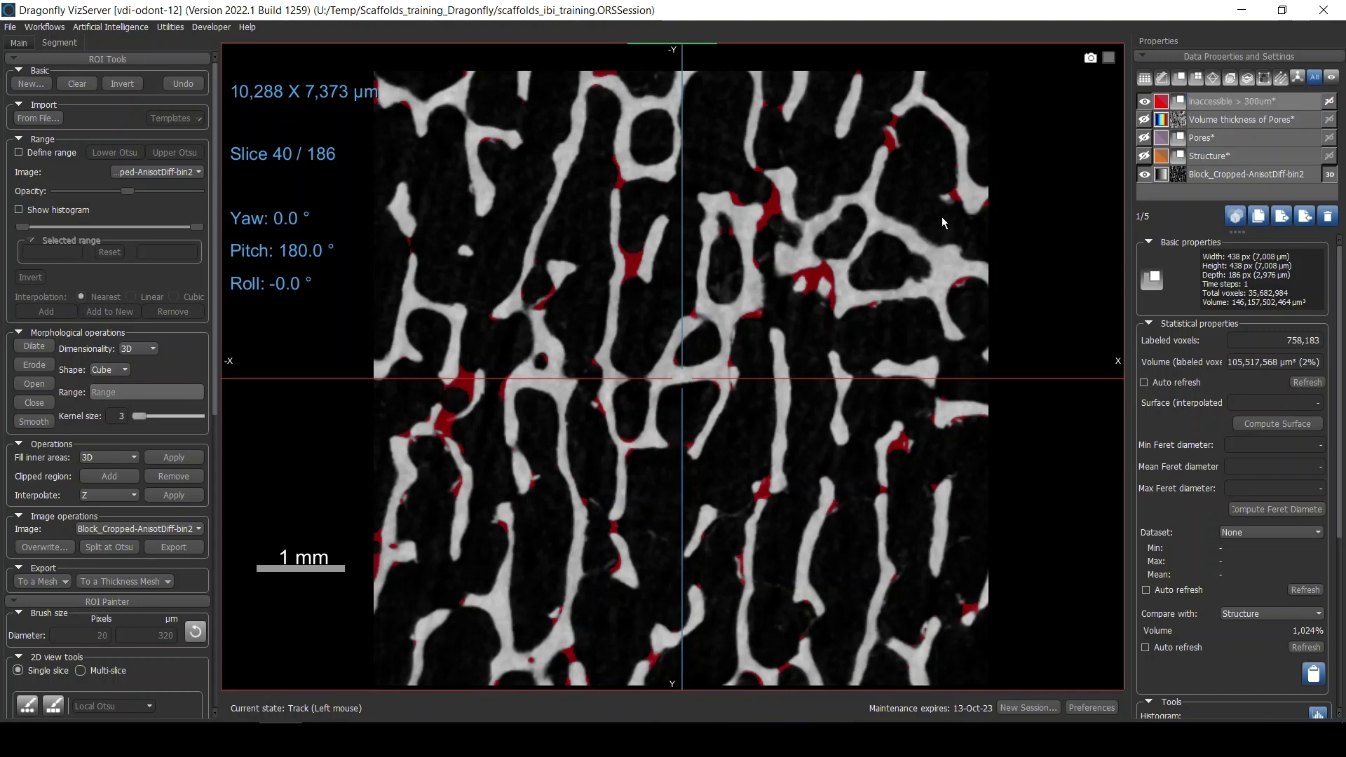
left_click(1208, 106)
- Show the pore volume thickness map again and define a selection range on it with an upper limit of 500 µm
left_click(1262, 124)
left_click(1143, 119)
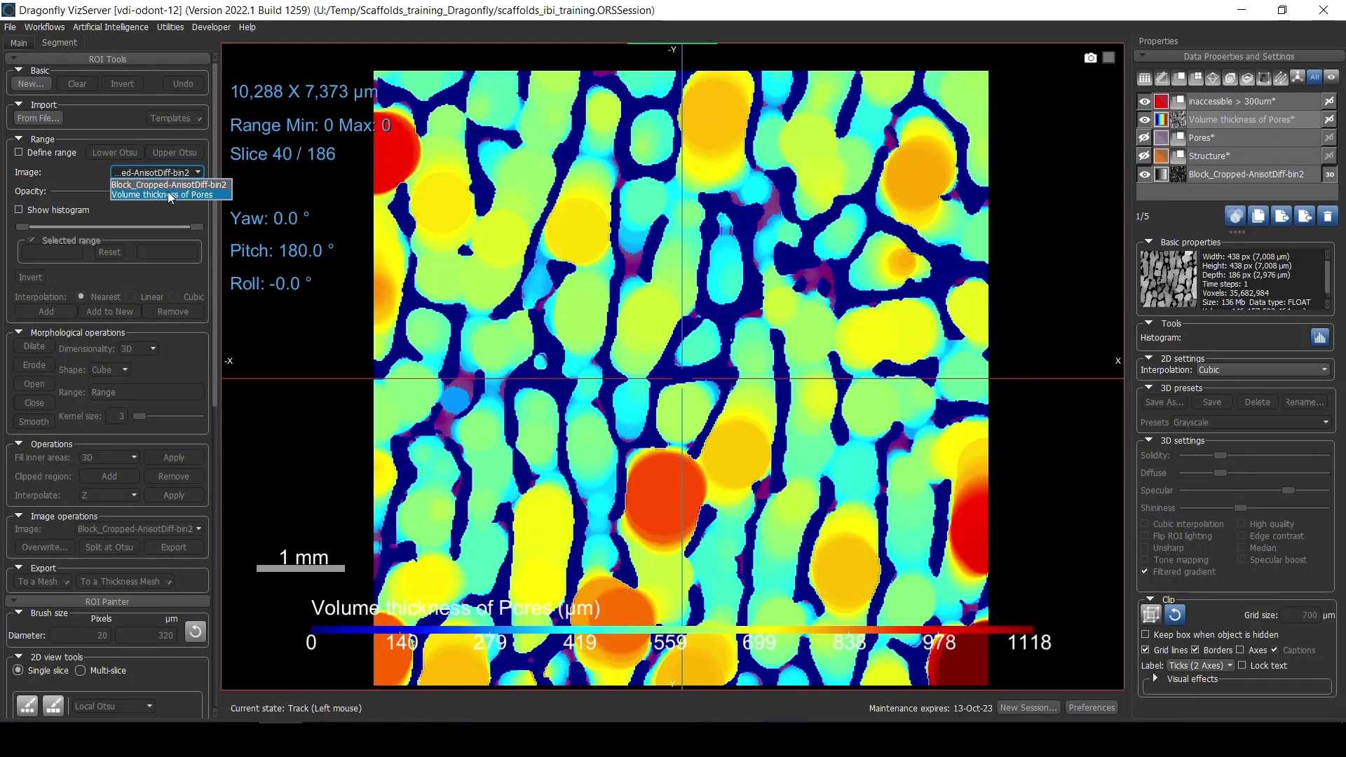
left_click(167, 194)
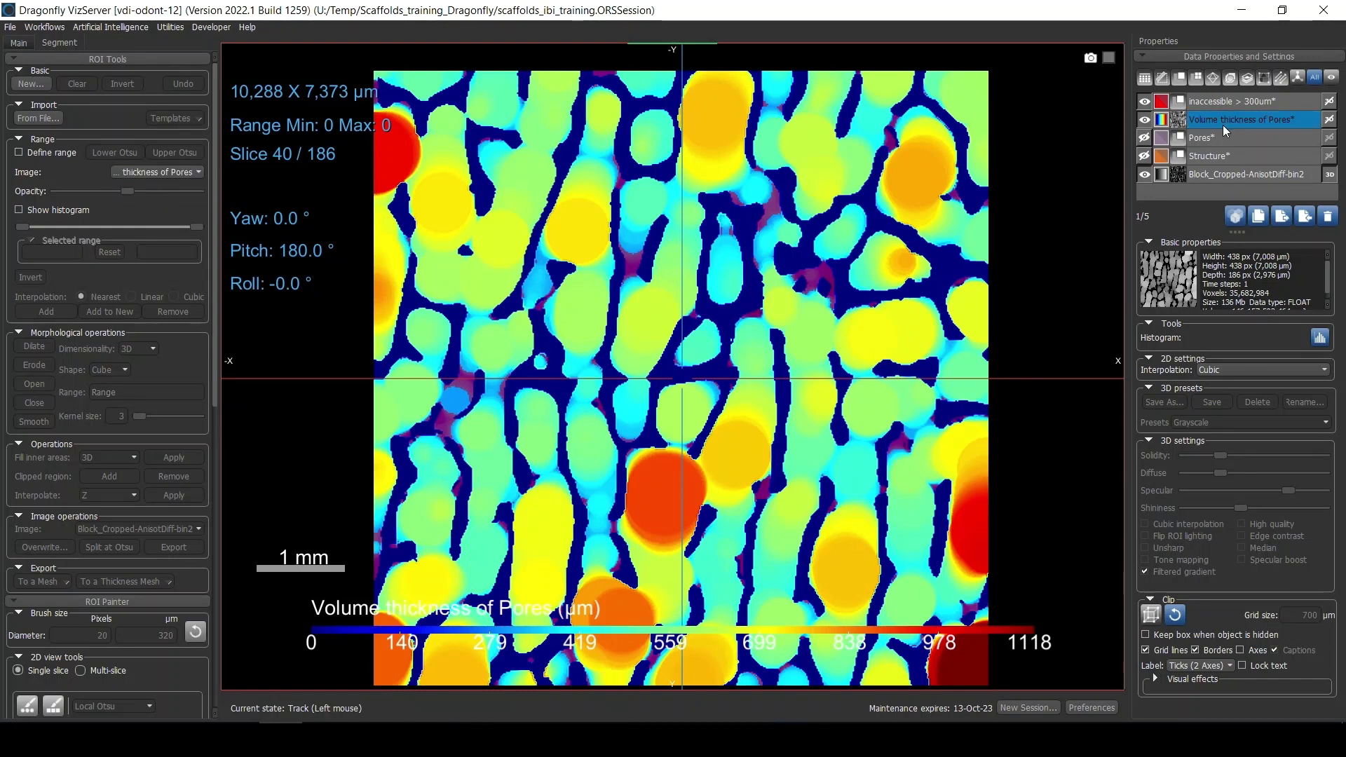
left_click(36, 152)
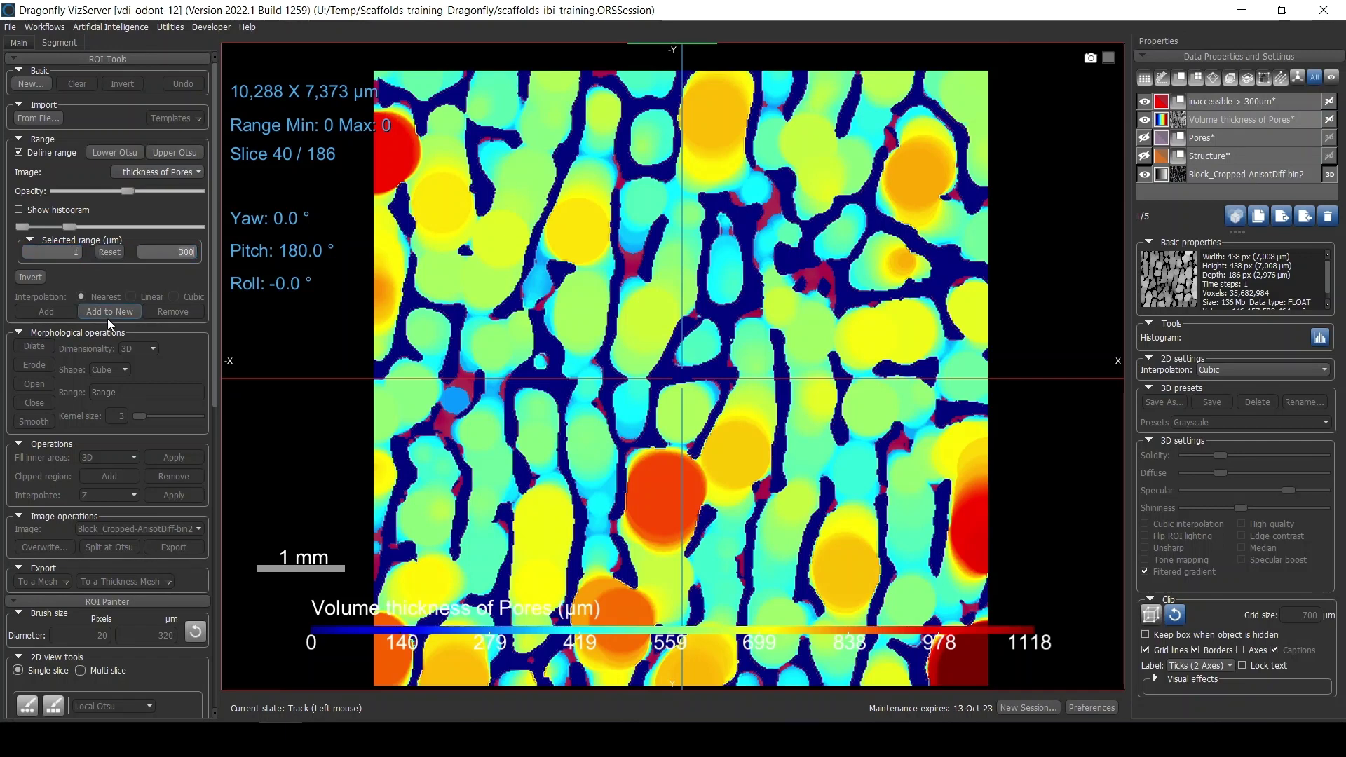
type("500")
key("Return")
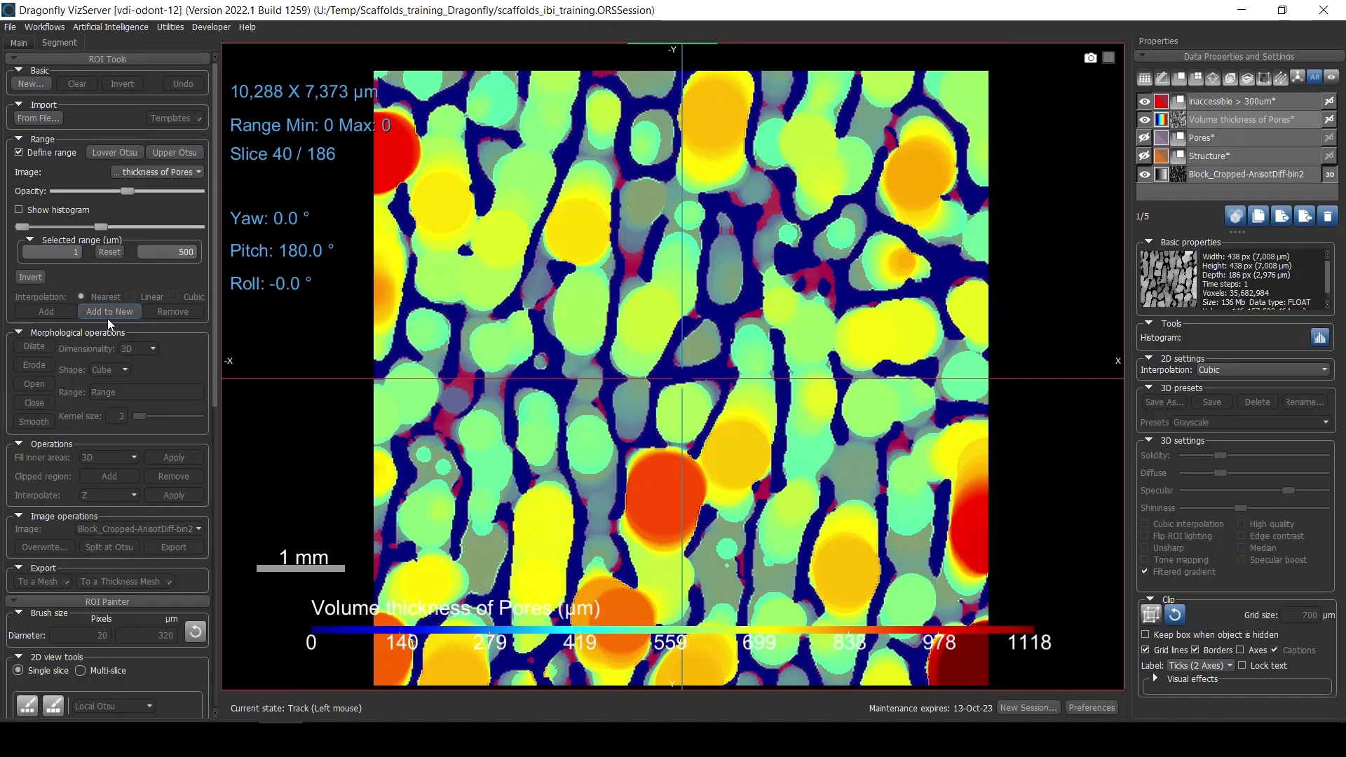
- Create a new ROI from the 1 to 500 µm thickness range and name it "inaccessible > 500um"
left_click(107, 311)
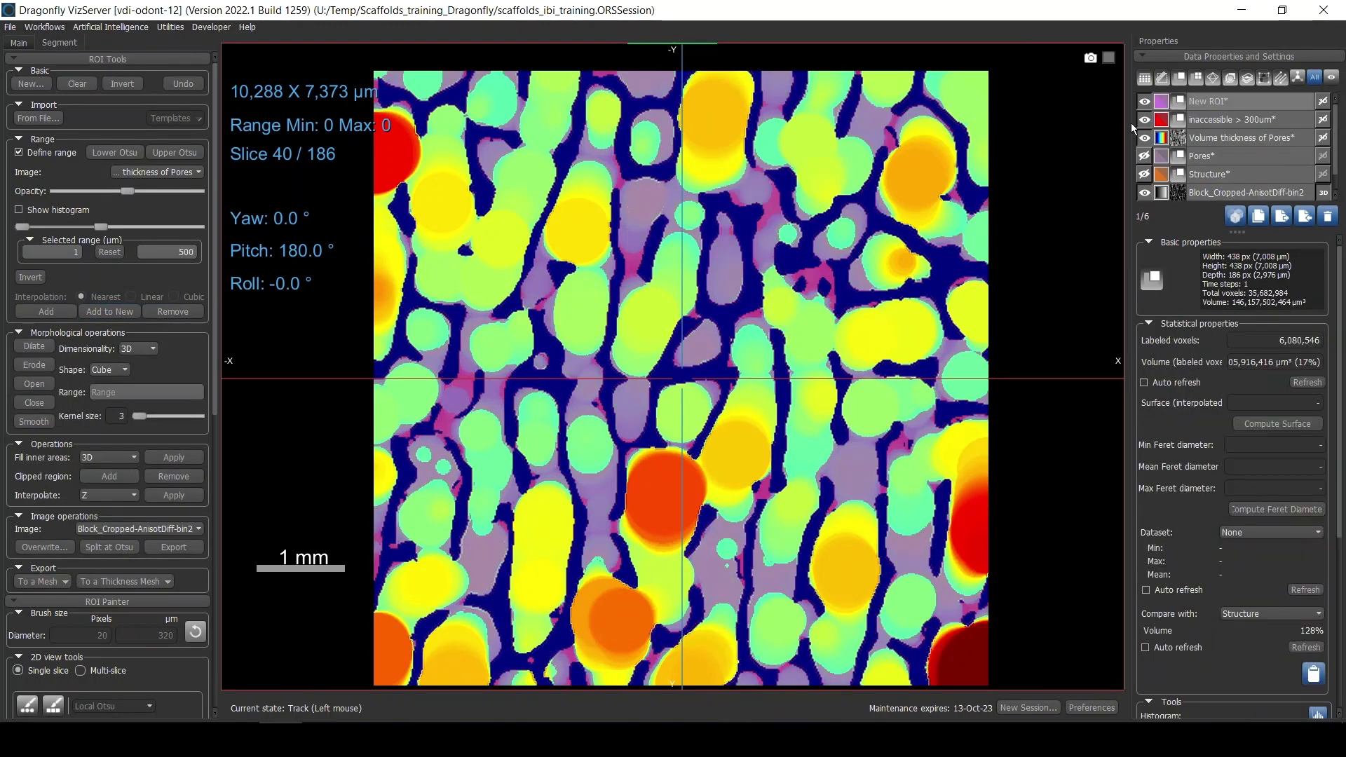
double_click(1246, 102)
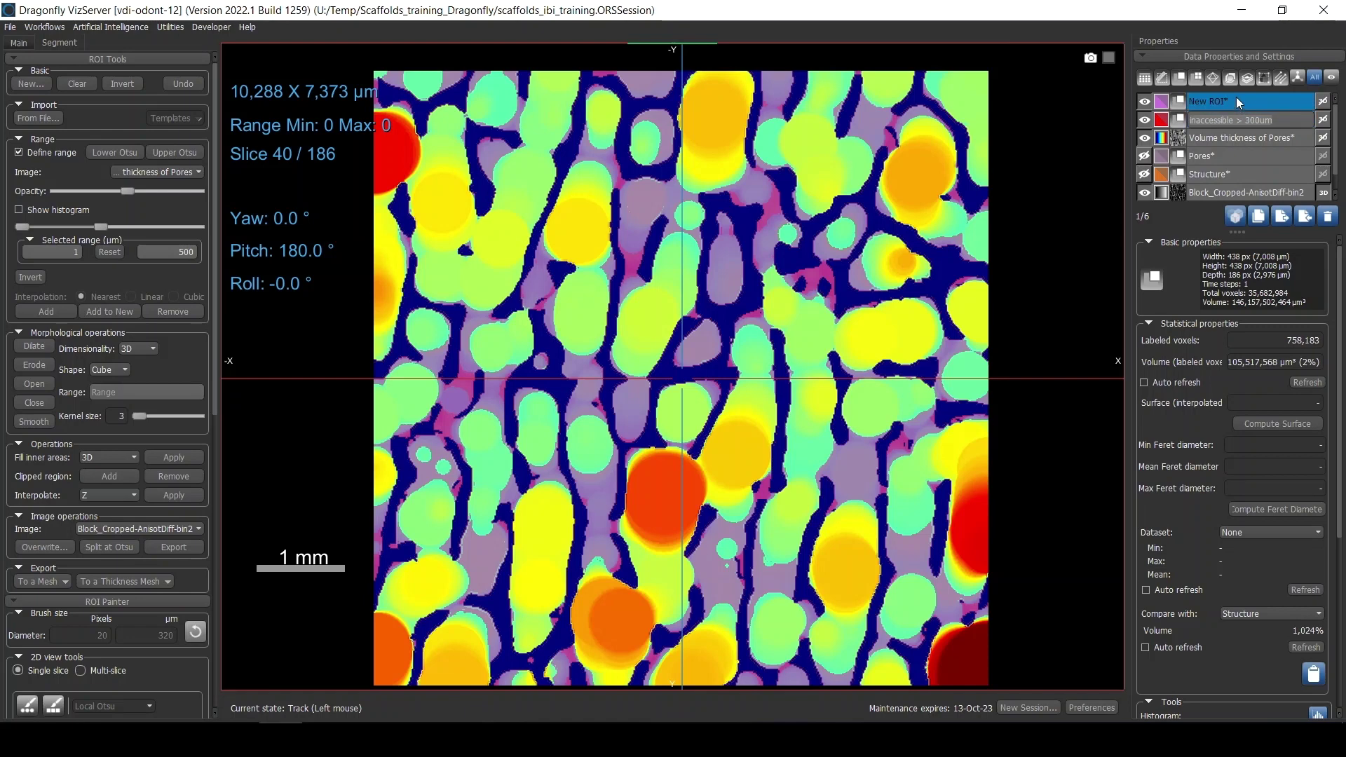
type("ina")
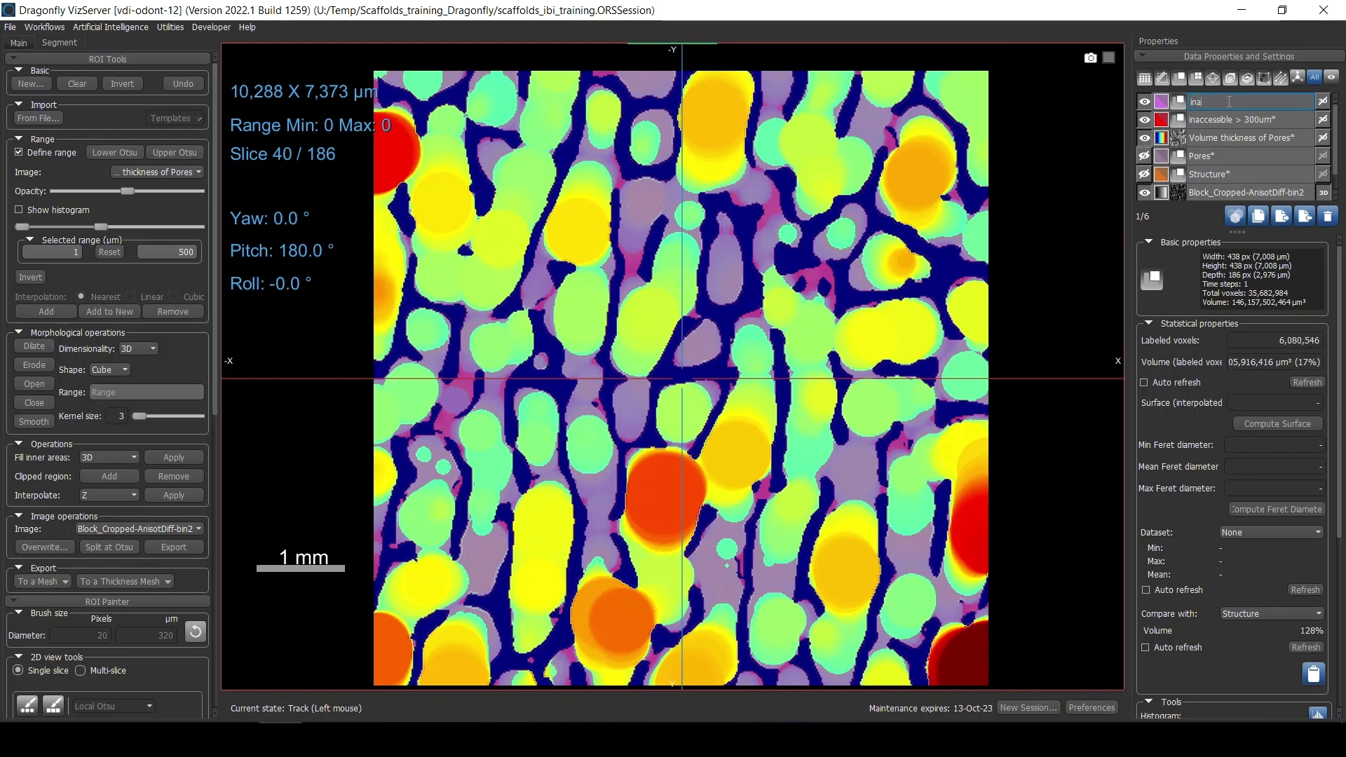
type("ccessible > 500um")
key("Return")
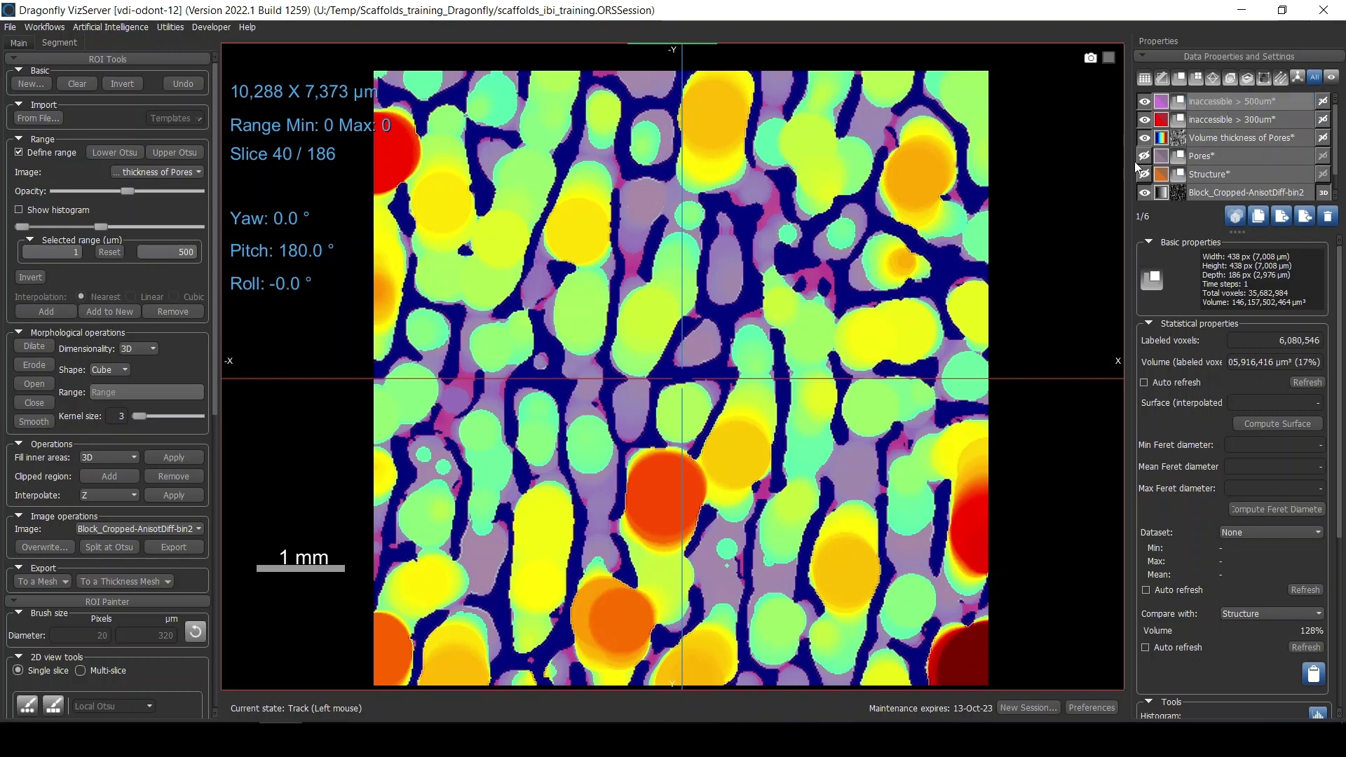
- Hide the thickness map and the "inaccessible > 300um" ROI, and turn off the range selection on the source image
left_click(1144, 138)
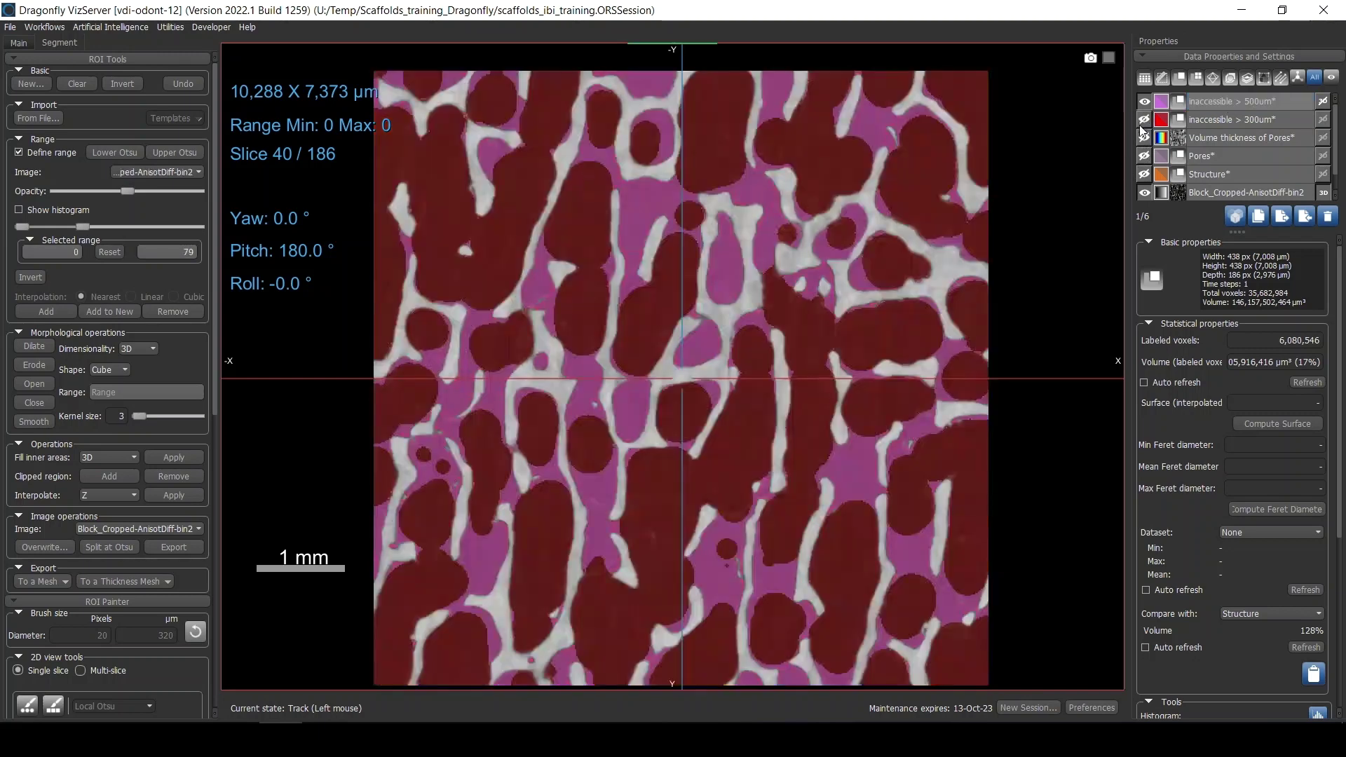
left_click(1145, 102)
left_click(35, 150)
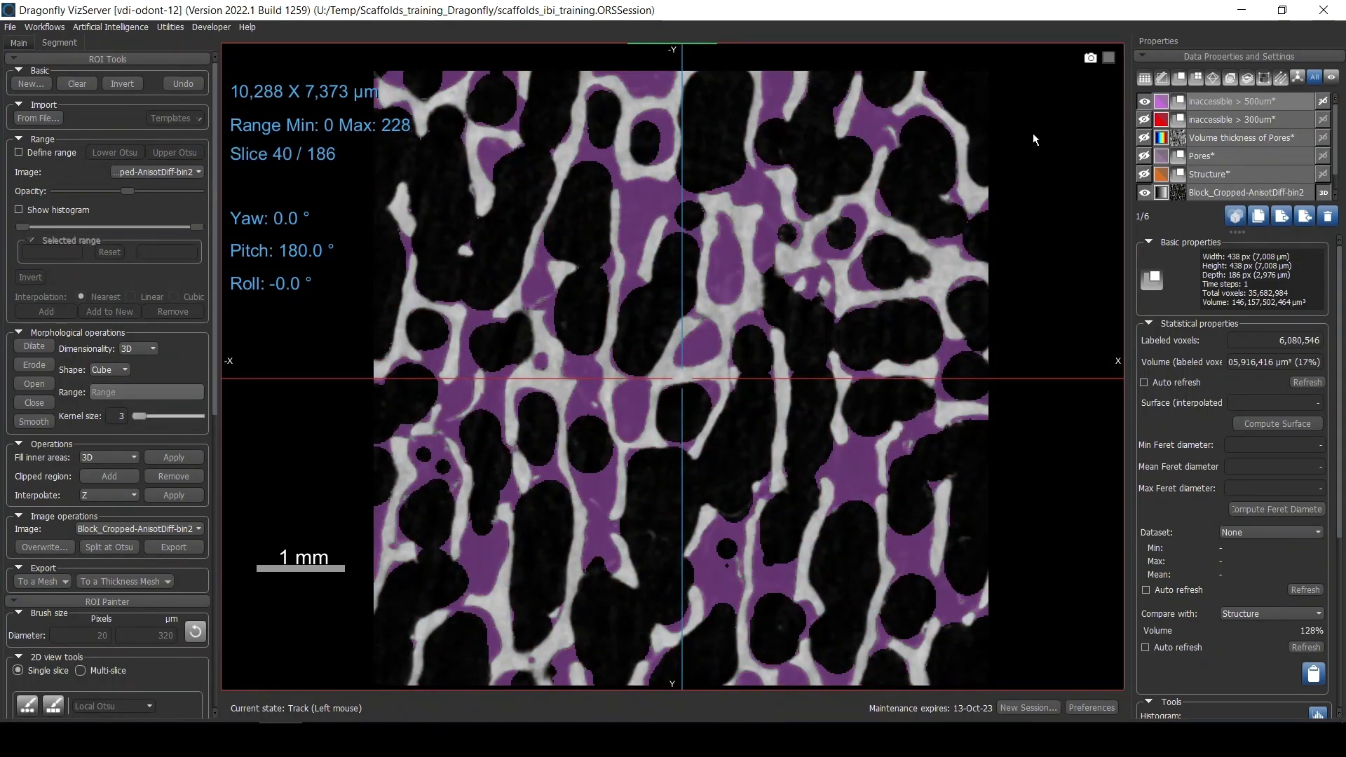
- Browse the XY slices to examine how the "inaccessible > 500um" regions are distributed through the scaffold
scroll(876, 513, "down", 8)
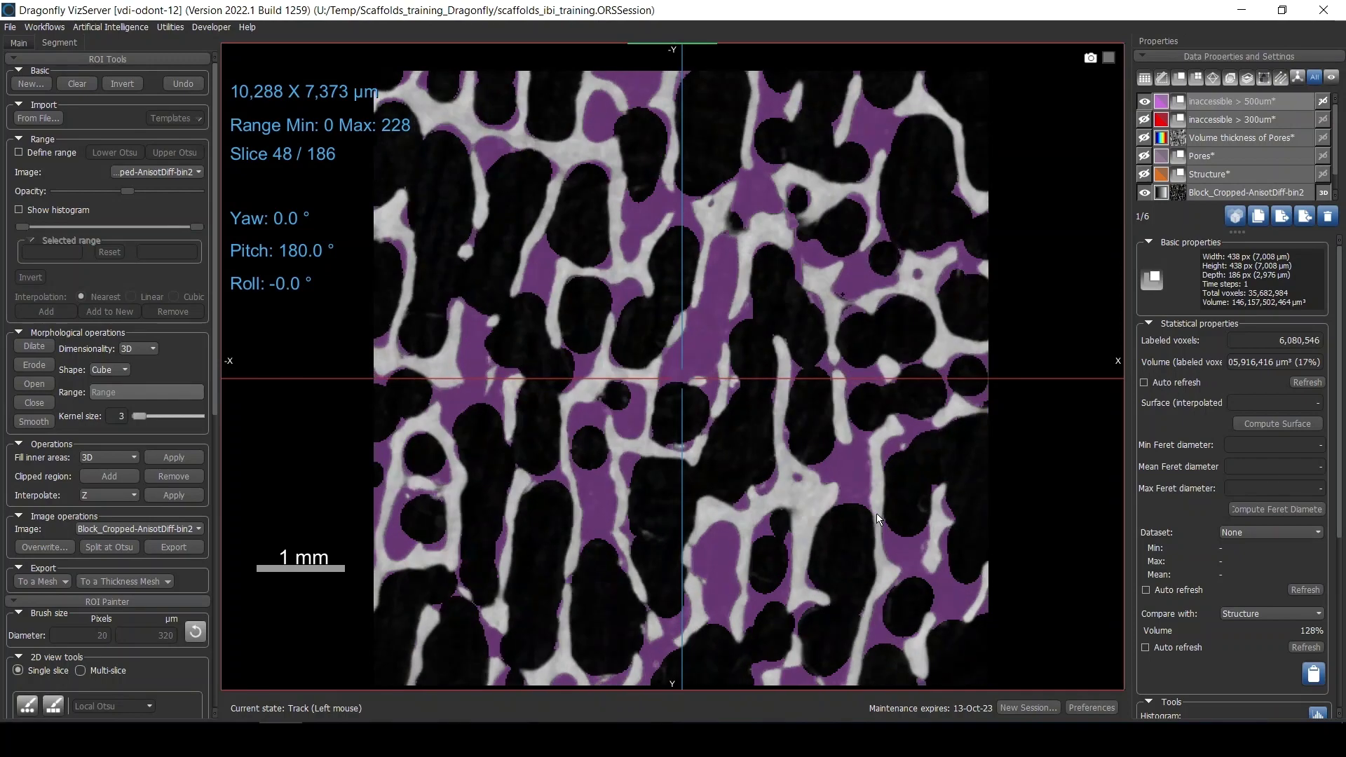
scroll(876, 513, "up", 19)
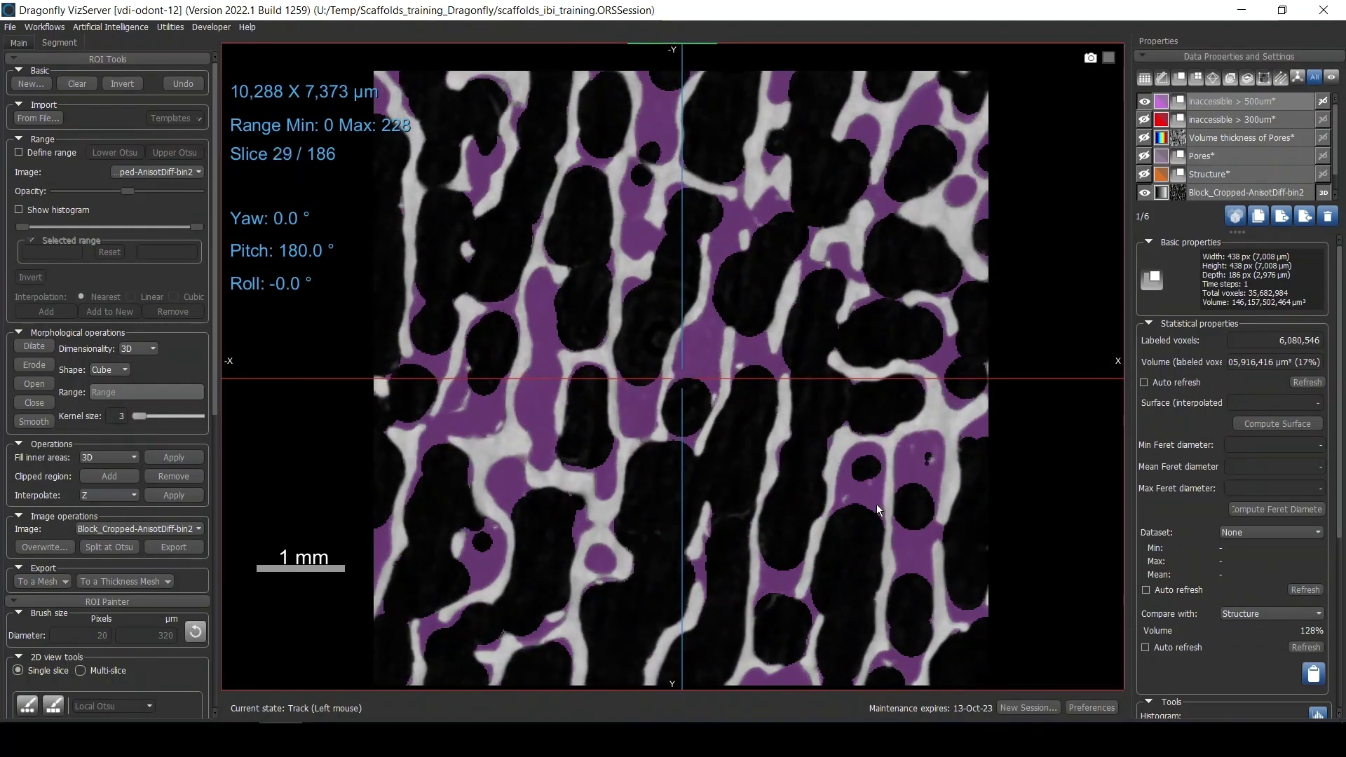
scroll(876, 503, "up", 5)
scroll(876, 503, "down", 15)
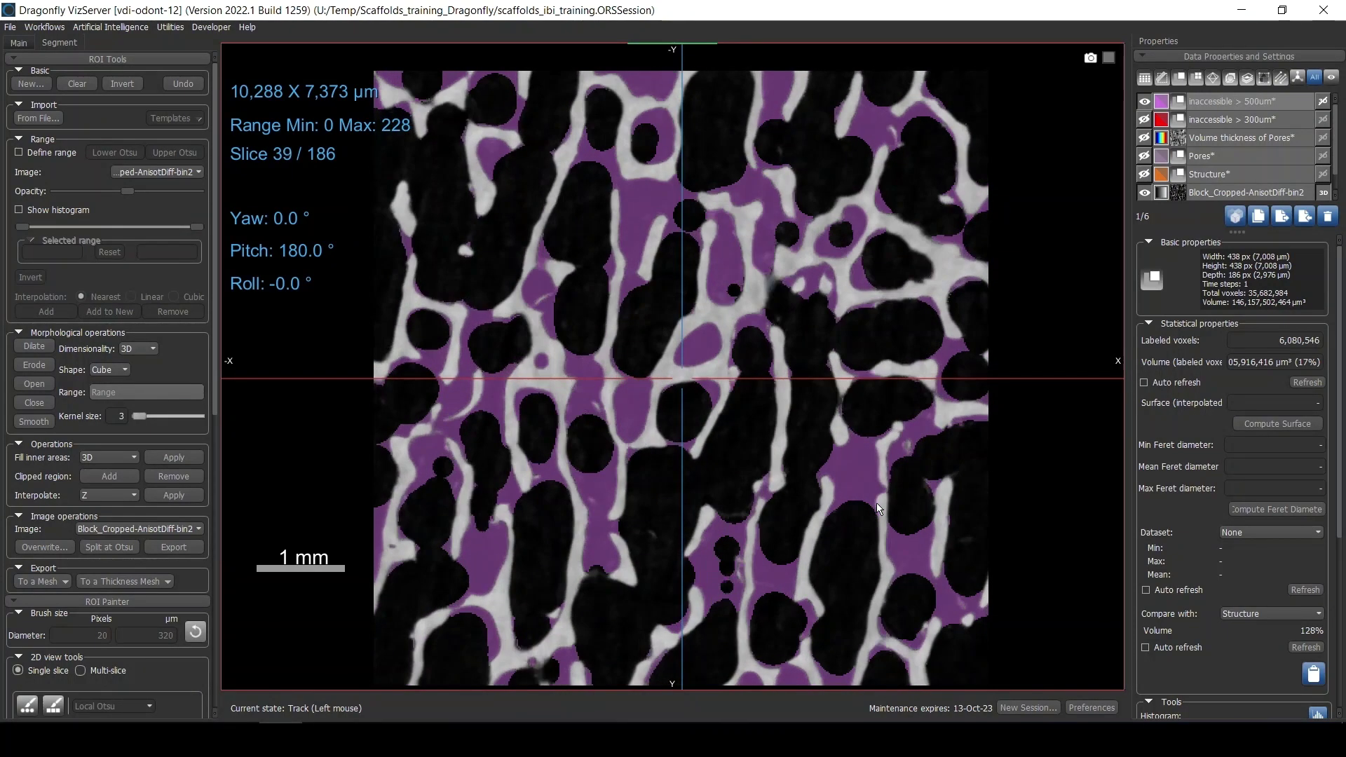
scroll(876, 502, "down", 2)
scroll(876, 502, "up", 7)
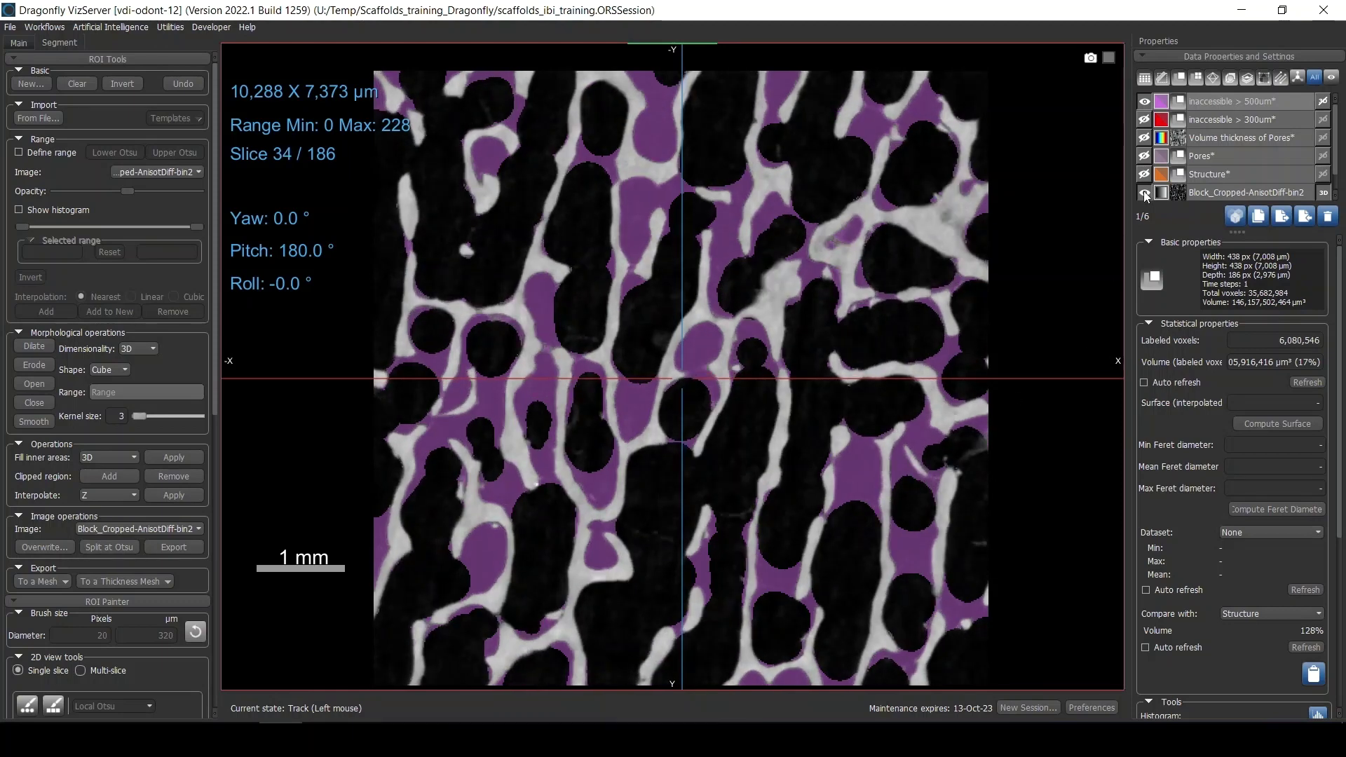
- Compute the volume comparison of the "inaccessible > 500um" ROI against the Pores ROI
left_click(1220, 106)
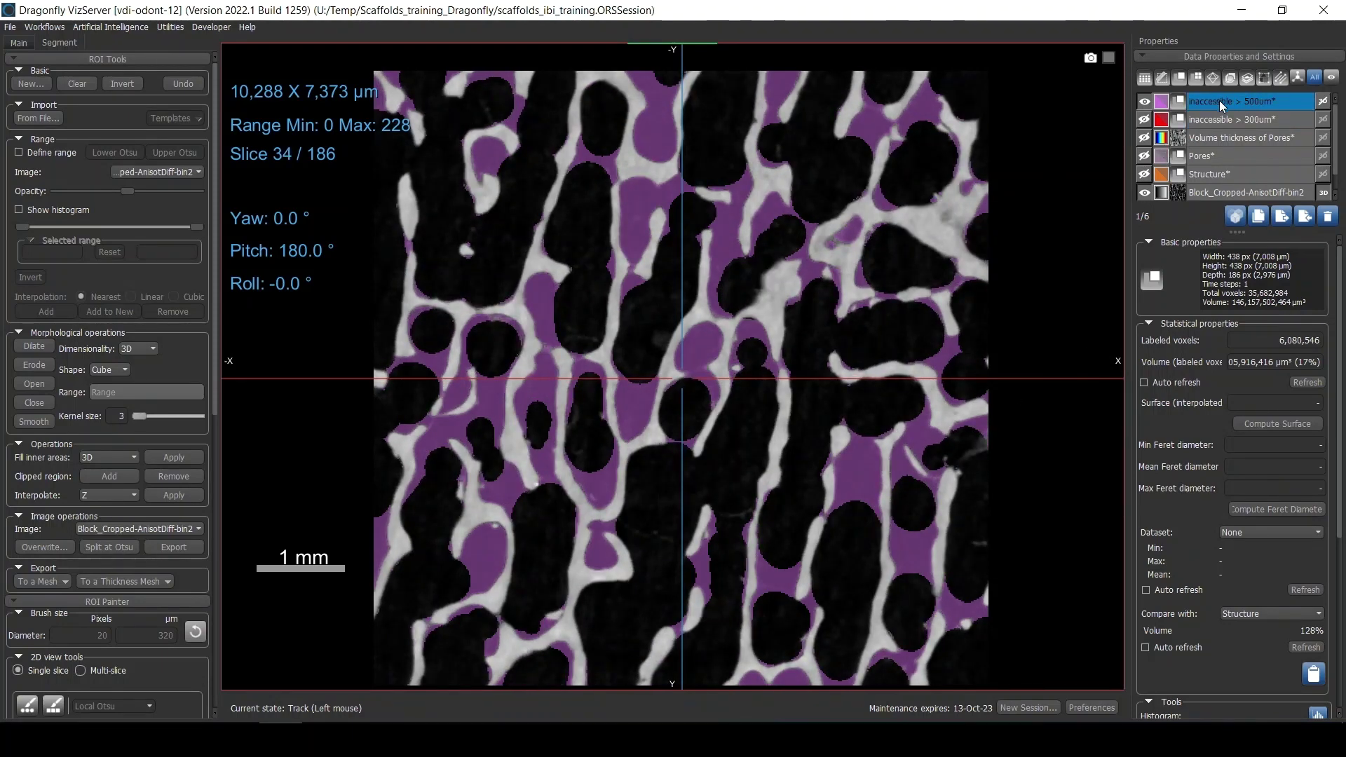
left_click(1218, 107, "ctrl")
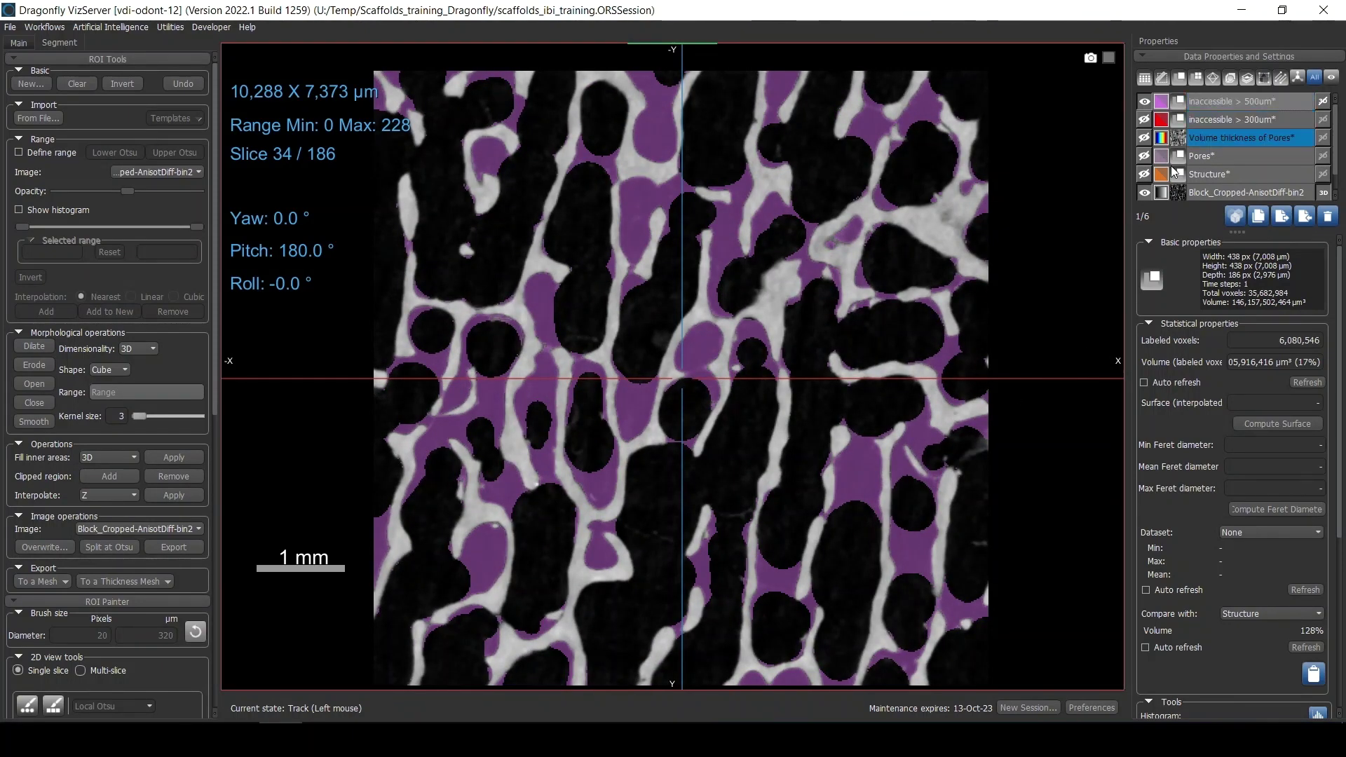
left_click(1196, 135)
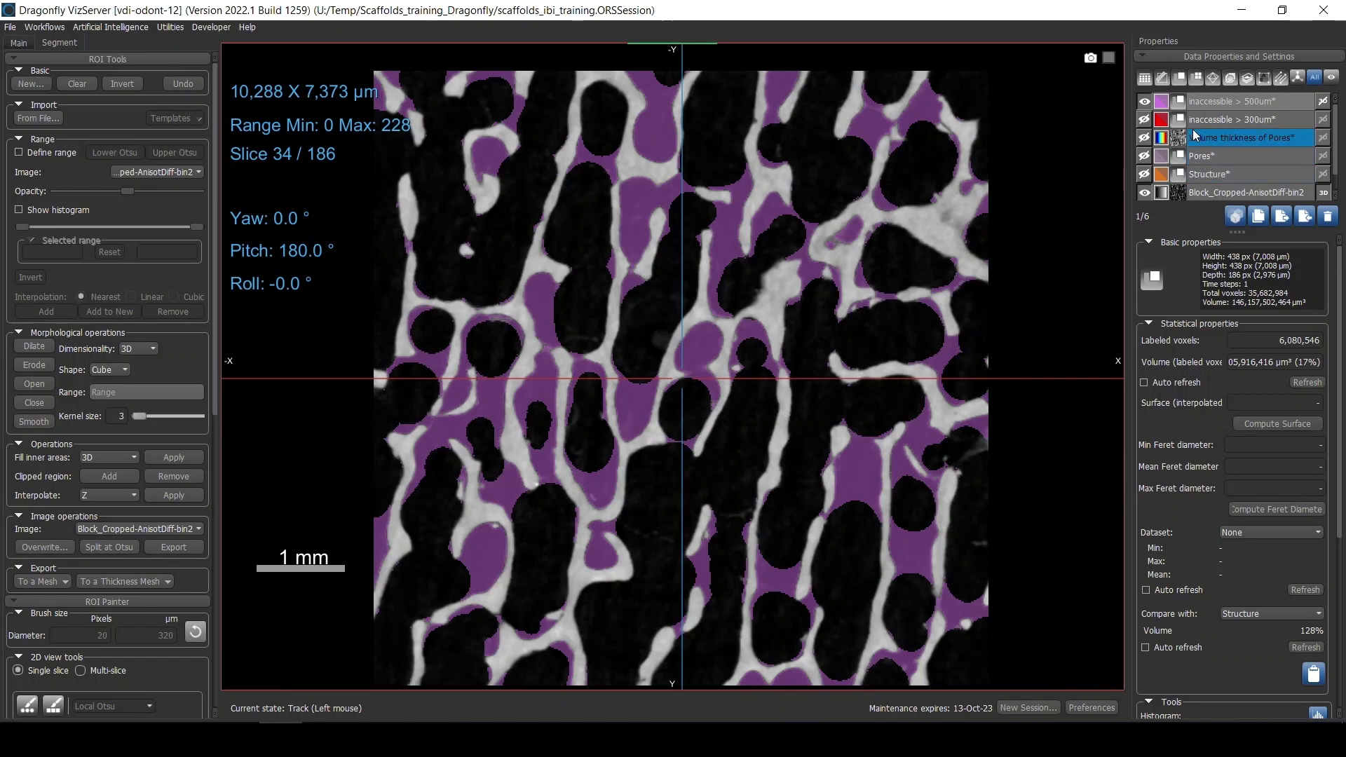
left_click(1195, 135, "ctrl")
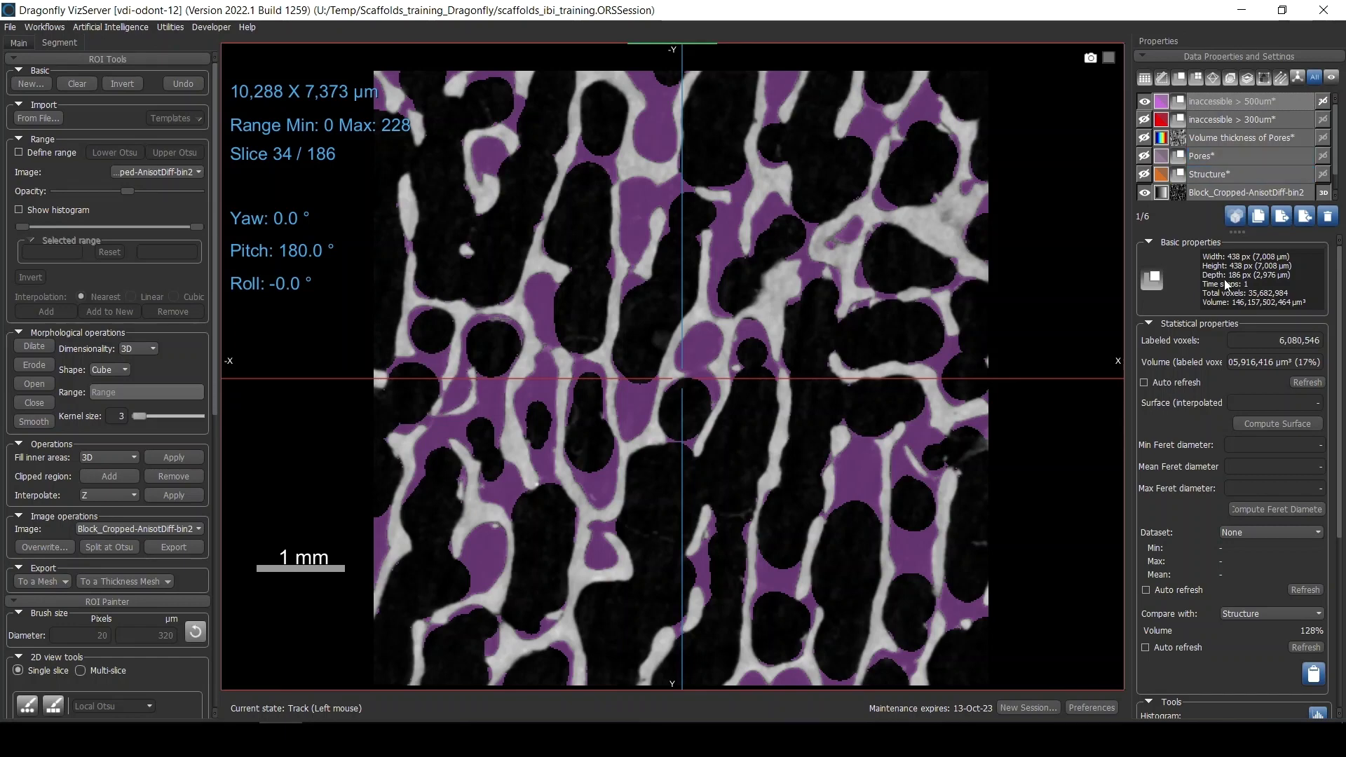
scroll(1324, 470, "down", 2)
left_click(1266, 532)
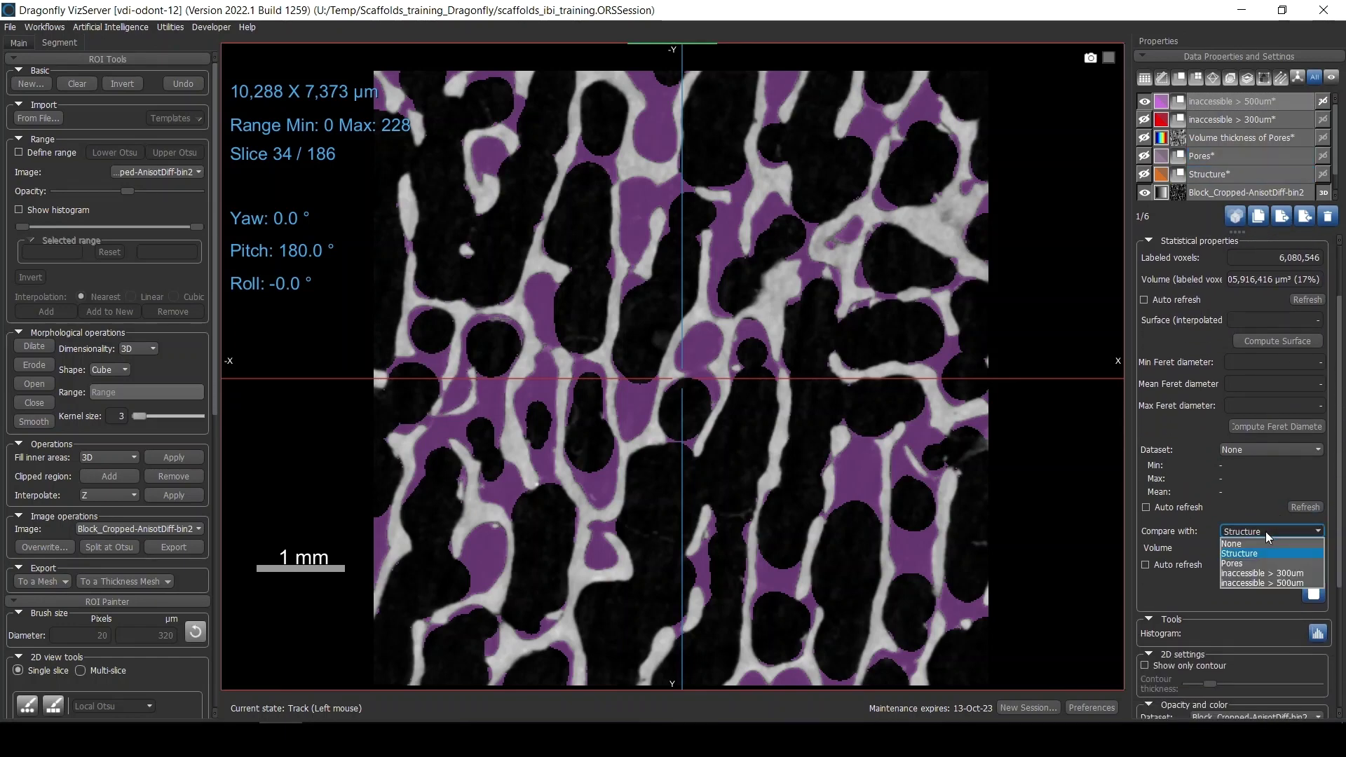
left_click(1238, 563)
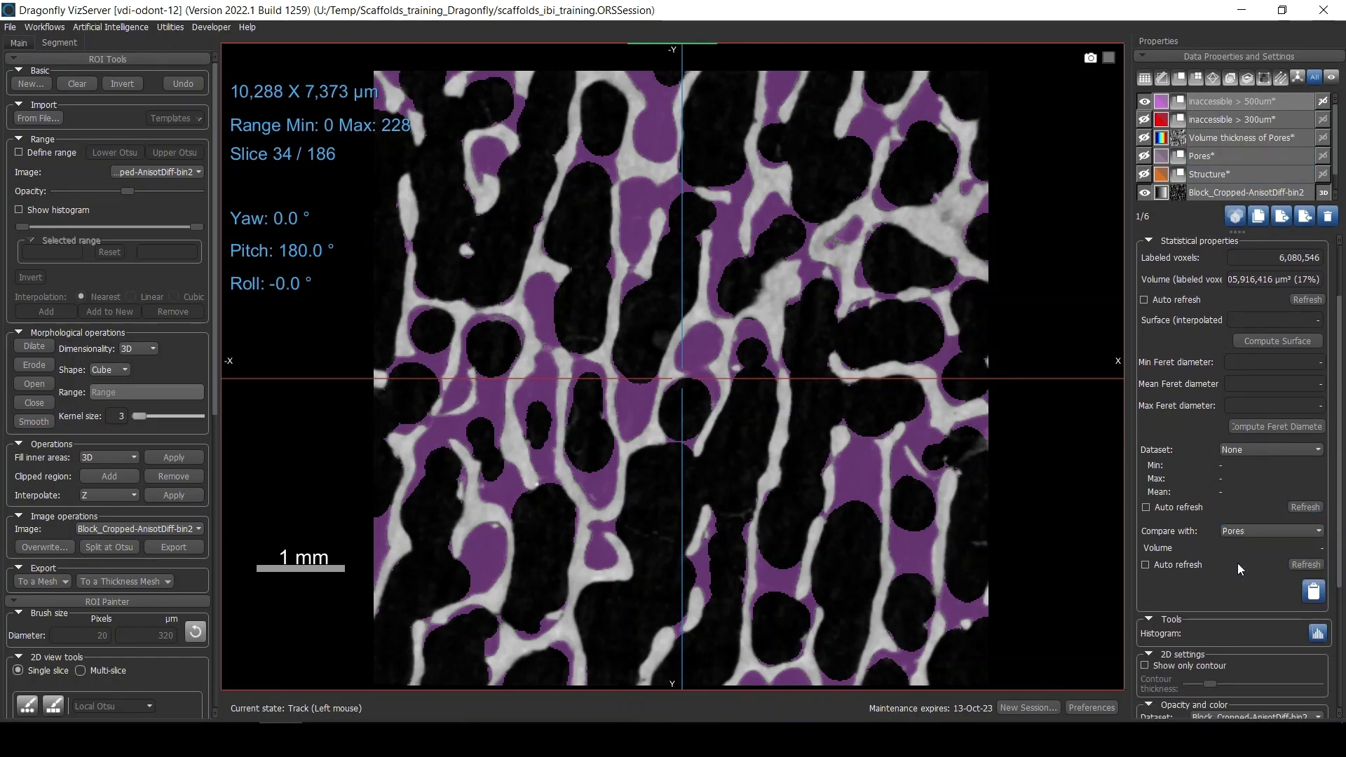
left_click(1305, 565)
- Select the Pores ROI and compute its volume comparison with the "inaccessible > 500um" ROI
left_click(1200, 155)
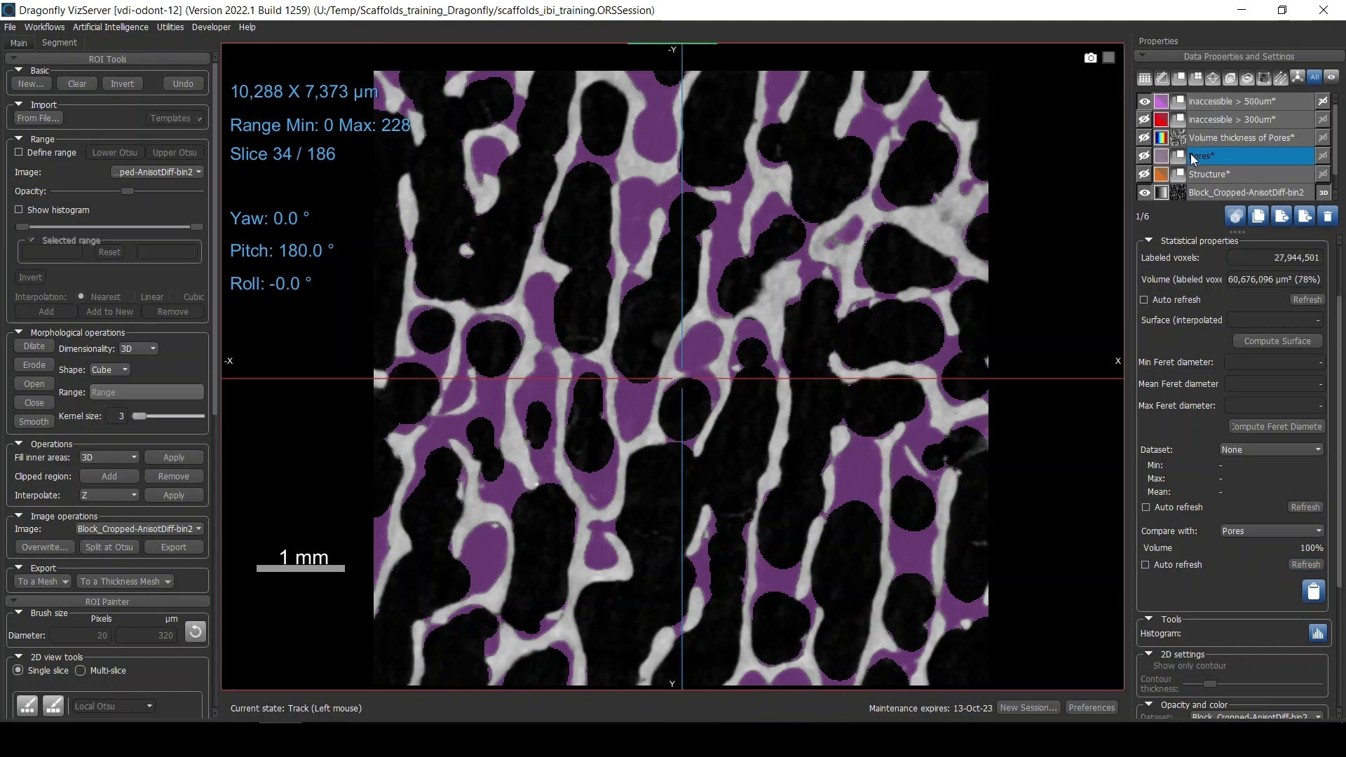
left_click(1259, 532)
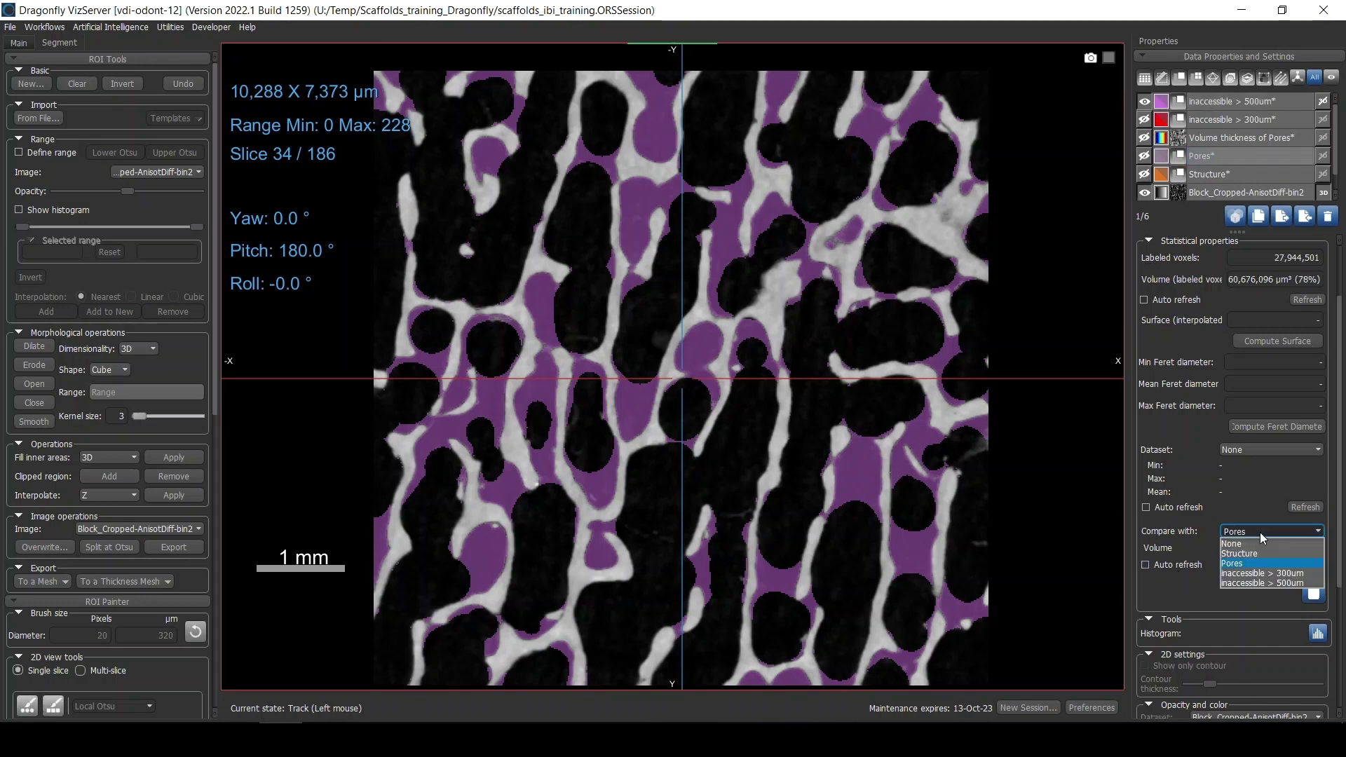
left_click(1256, 584)
left_click(1301, 566)
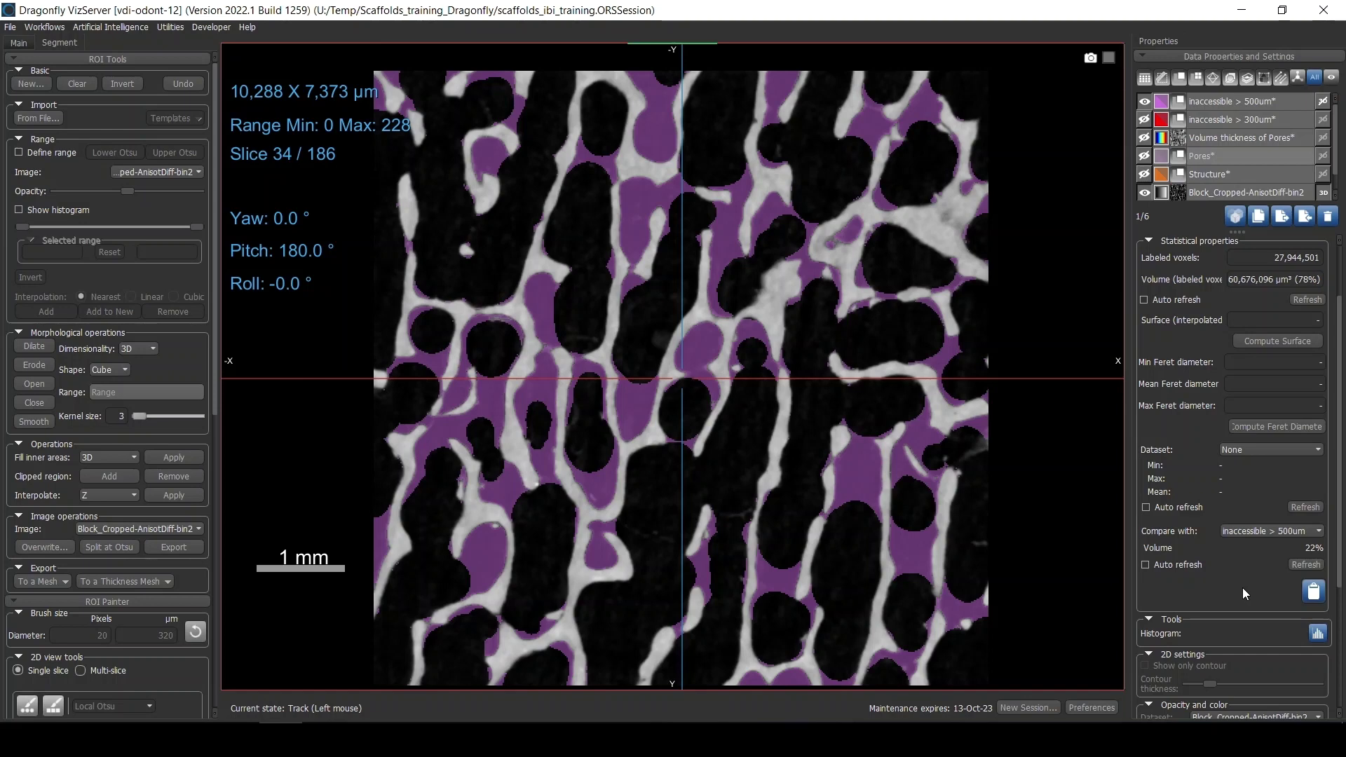
- Compare the volume of the Pores ROI with the "inaccessible > 300um" ROI
left_click(1244, 105)
scroll(844, 505, "down", 10)
scroll(843, 502, "up", 4)
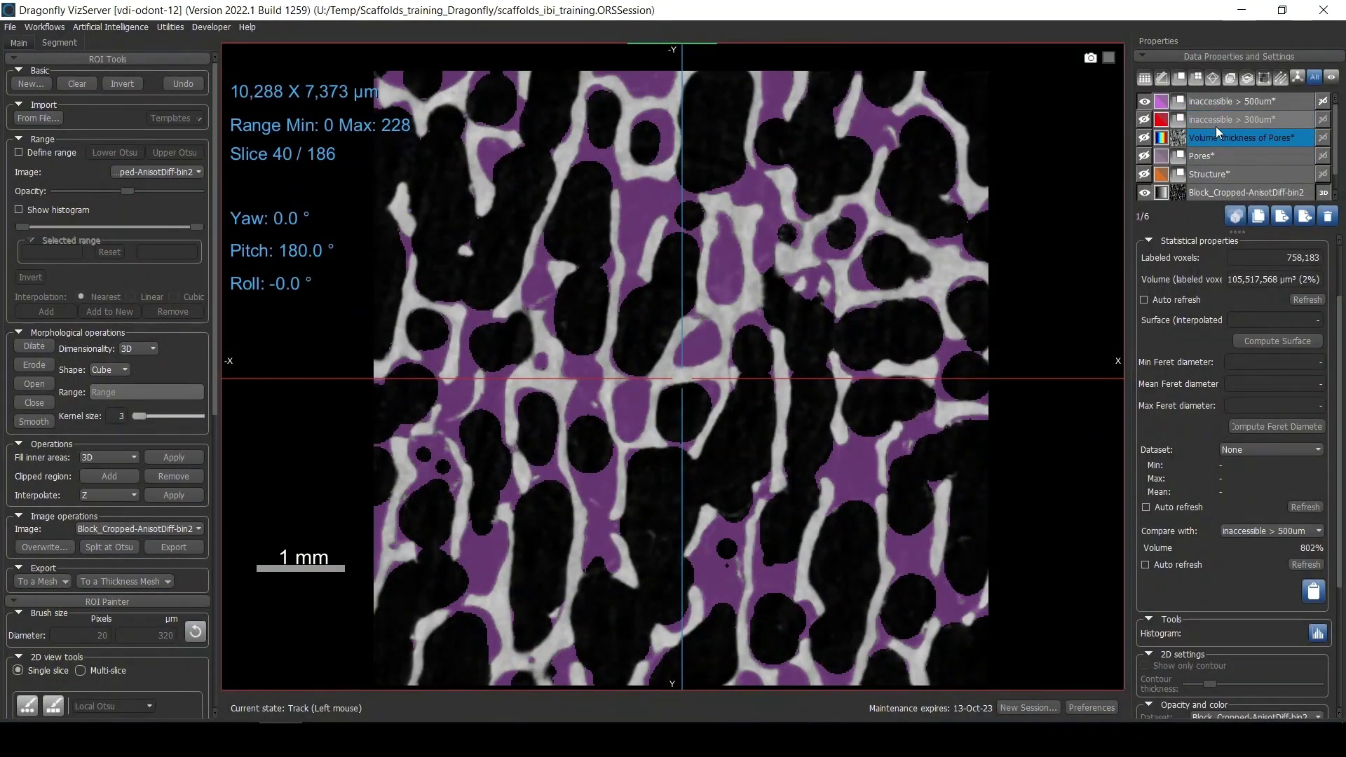
left_click(1220, 173)
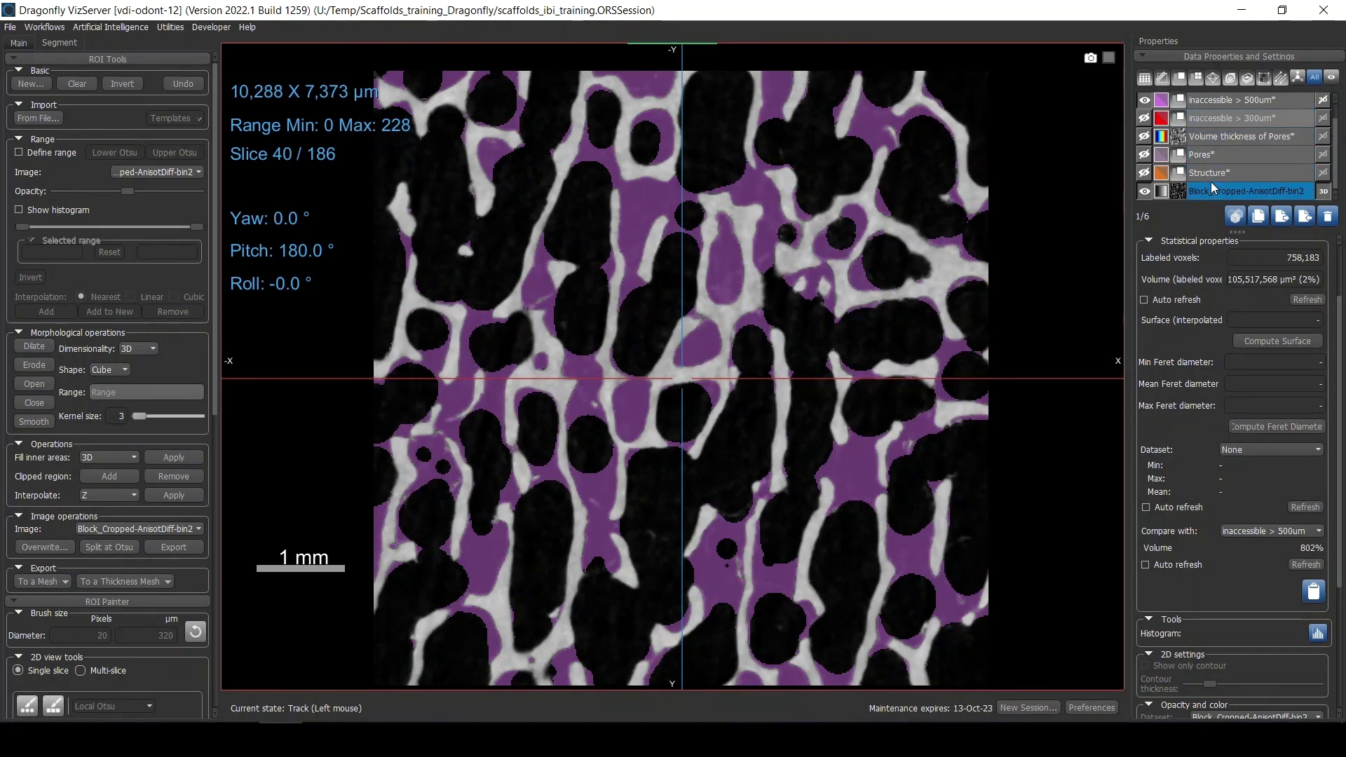
left_click(1217, 157)
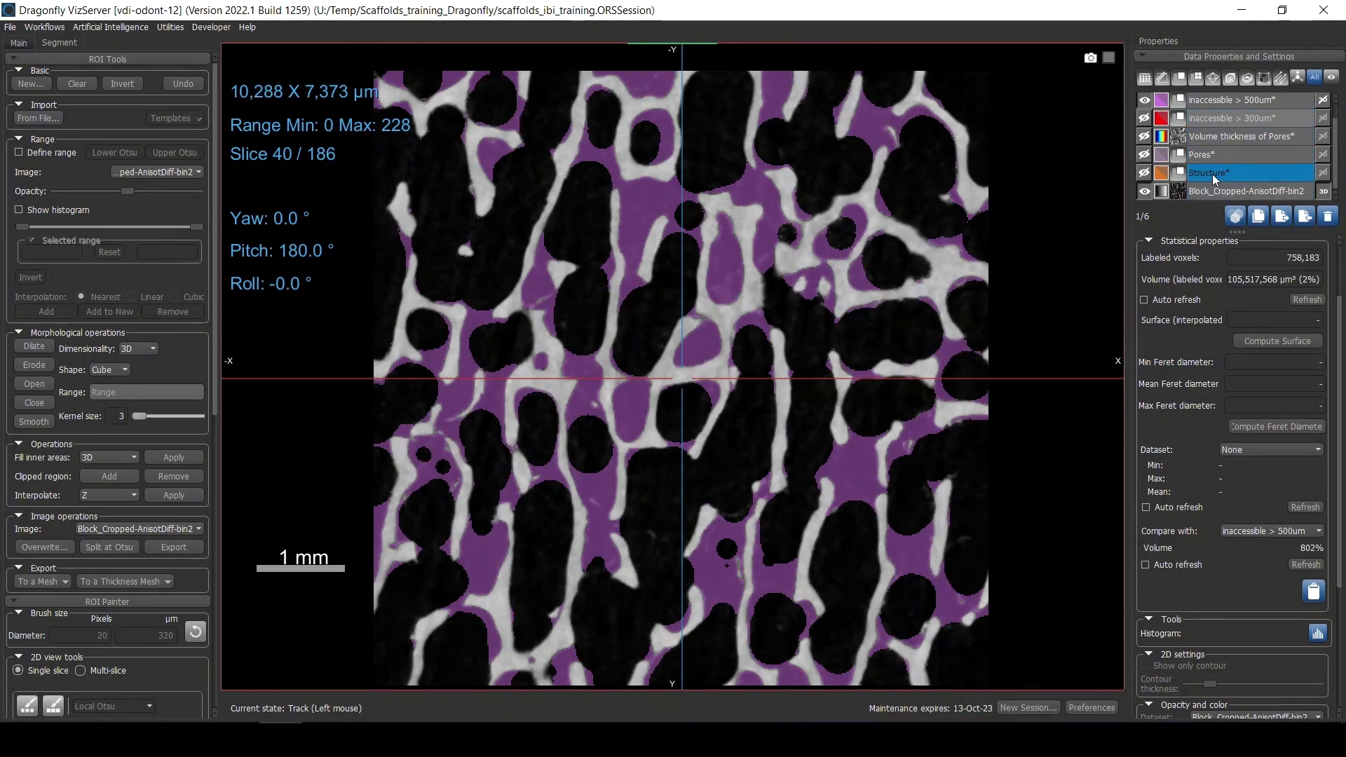
left_click(1216, 154)
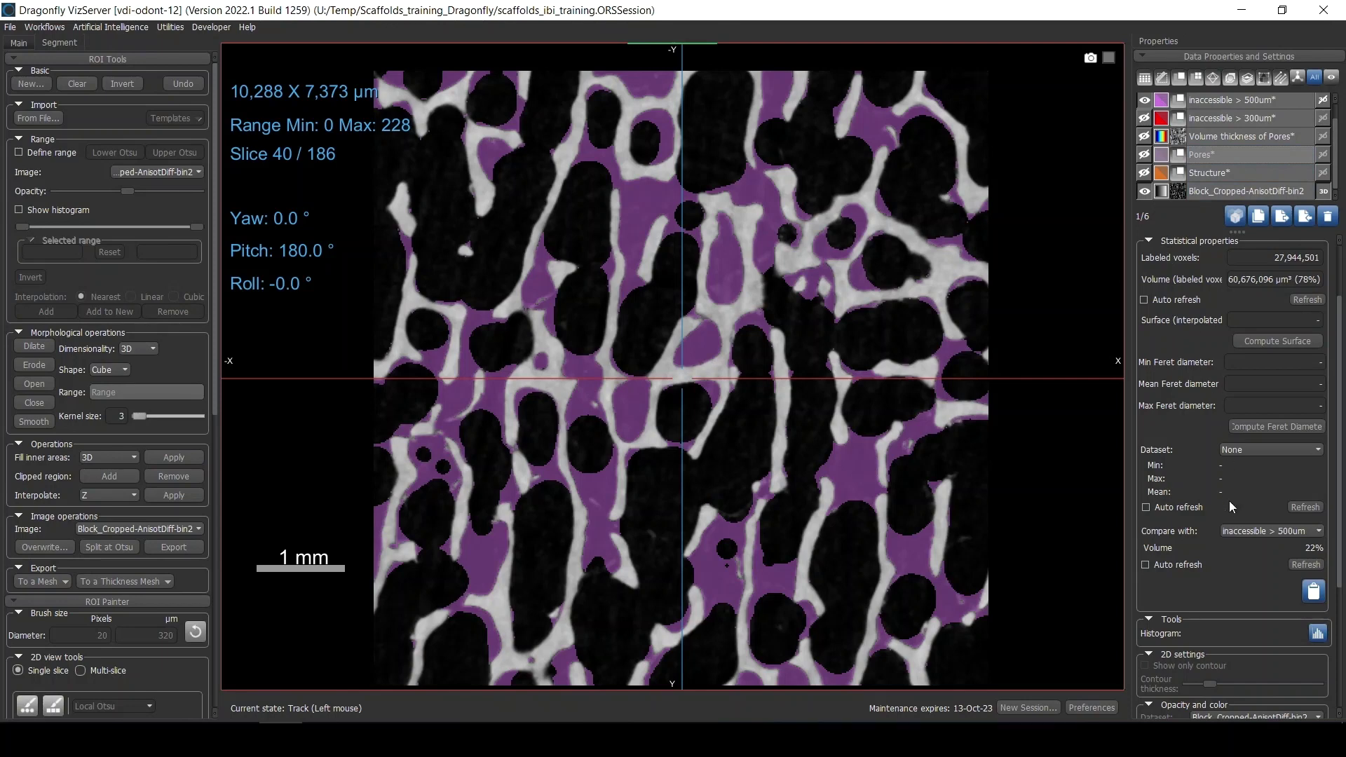
left_click(1251, 534)
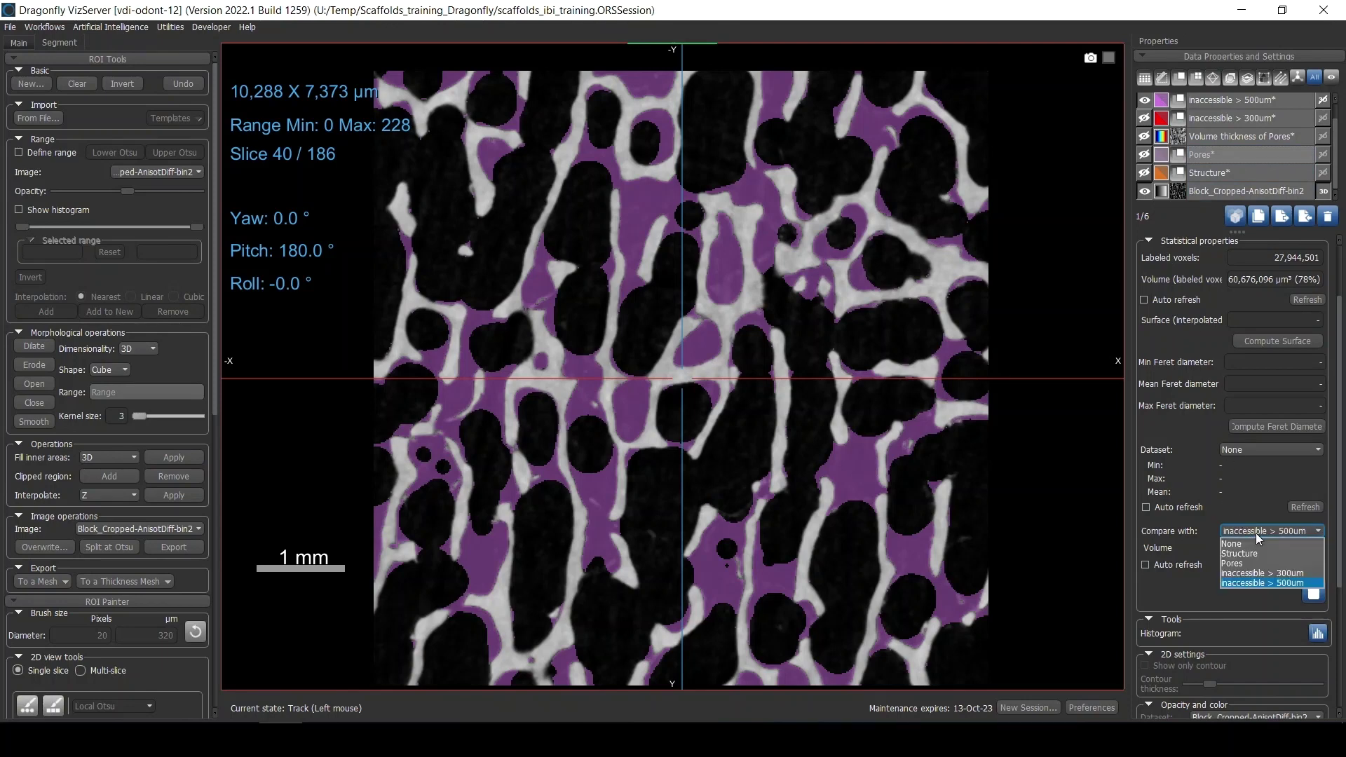
left_click(1260, 573)
left_click(1314, 591)
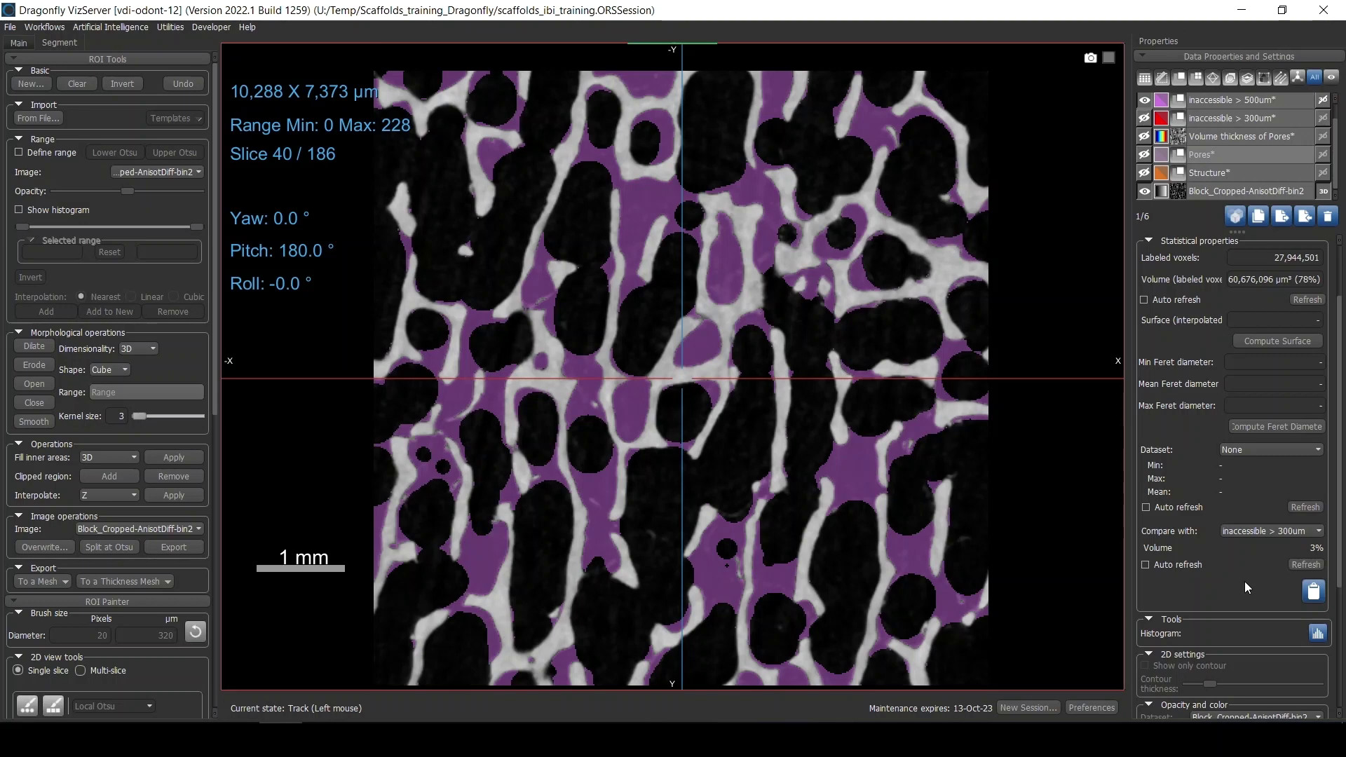
- Show the "inaccessible > 300um" ROI and hide the "inaccessible > 500um" ROI to view only the smaller pore regions on the slices
left_click(1143, 117)
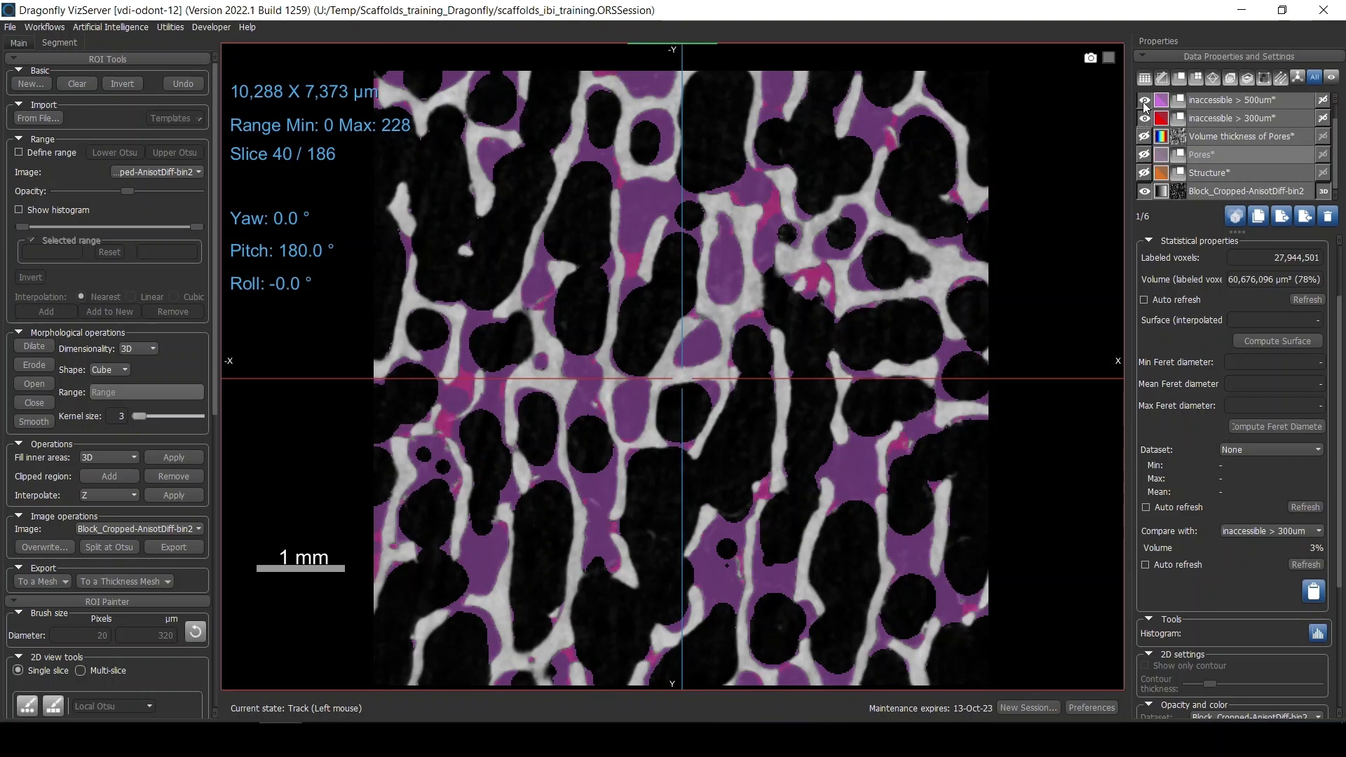
left_click(1144, 101)
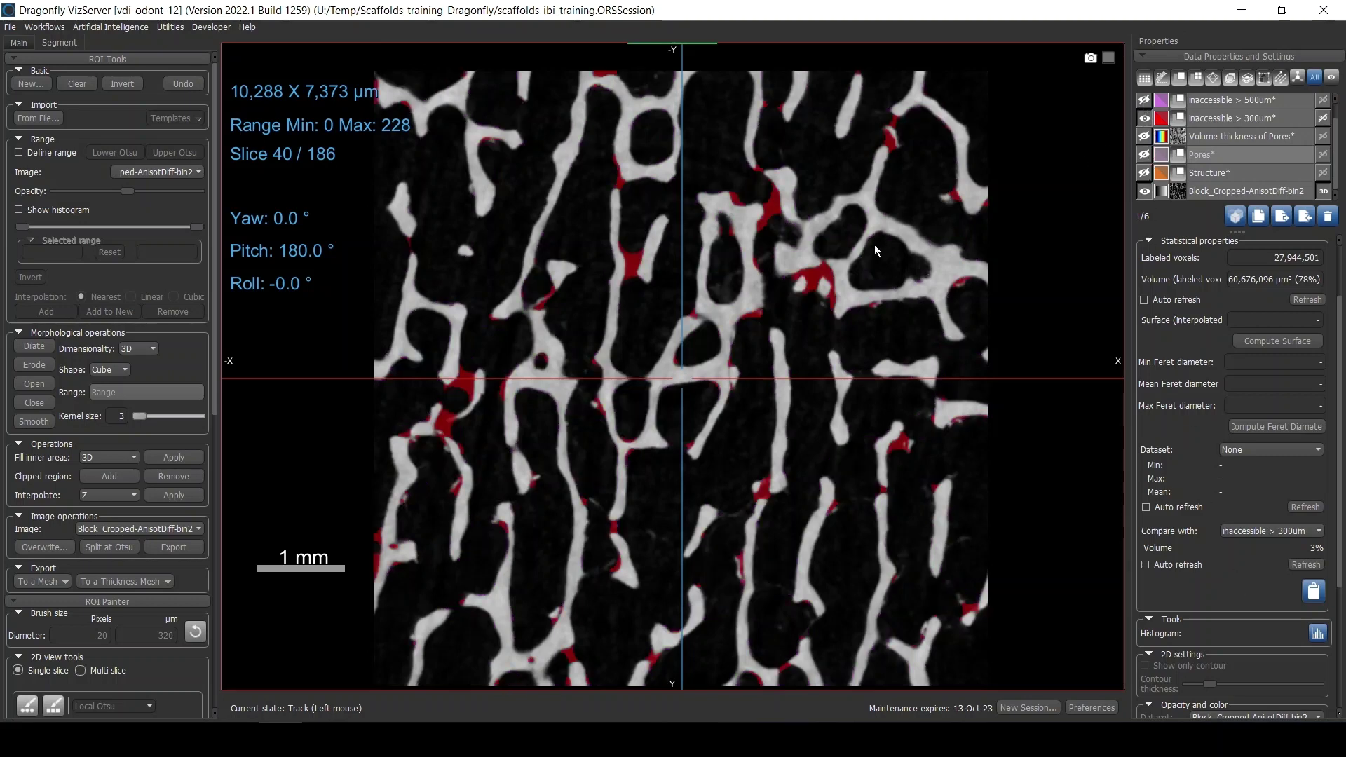
scroll(821, 275, "down", 3)
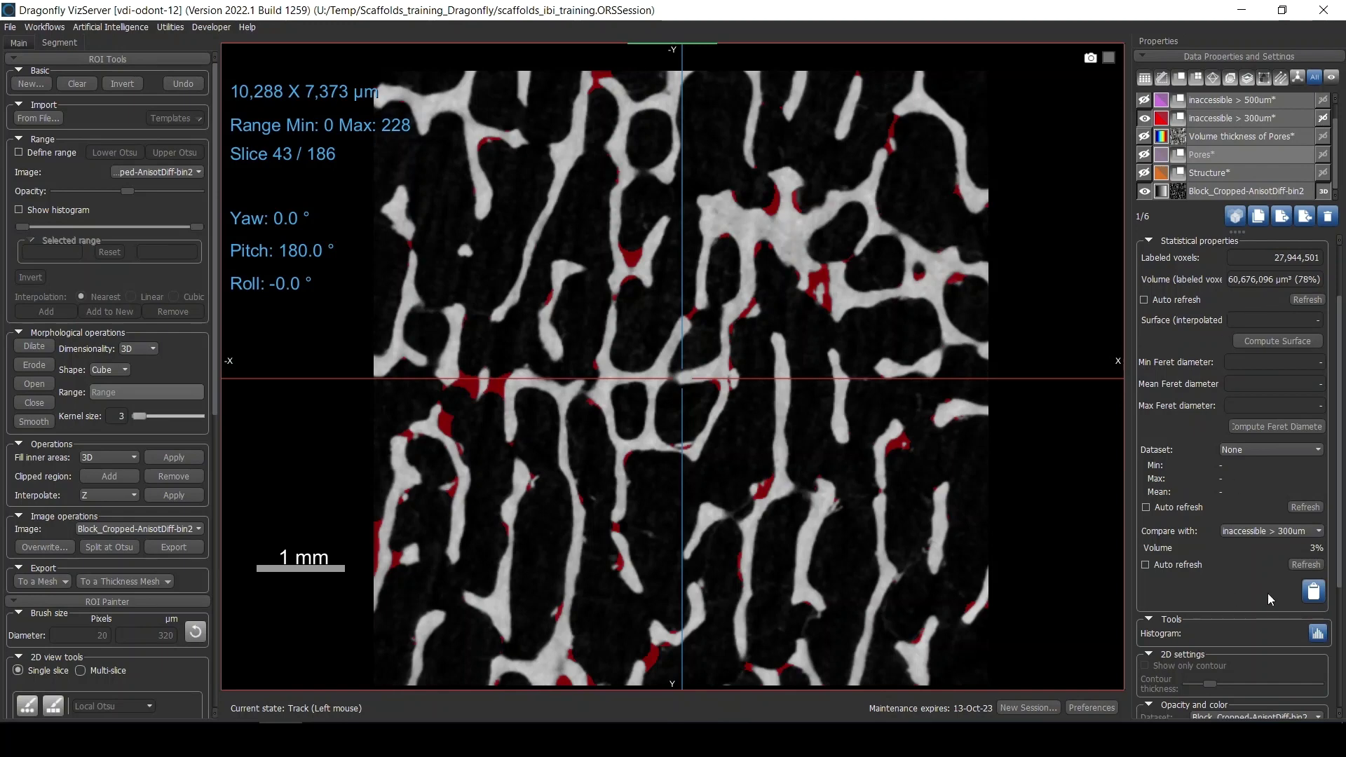
- Select the "inaccessible > 500um" ROI and display it on the slices in place of the "inaccessible > 300um" ROI
left_click(1313, 595)
left_click(1225, 101)
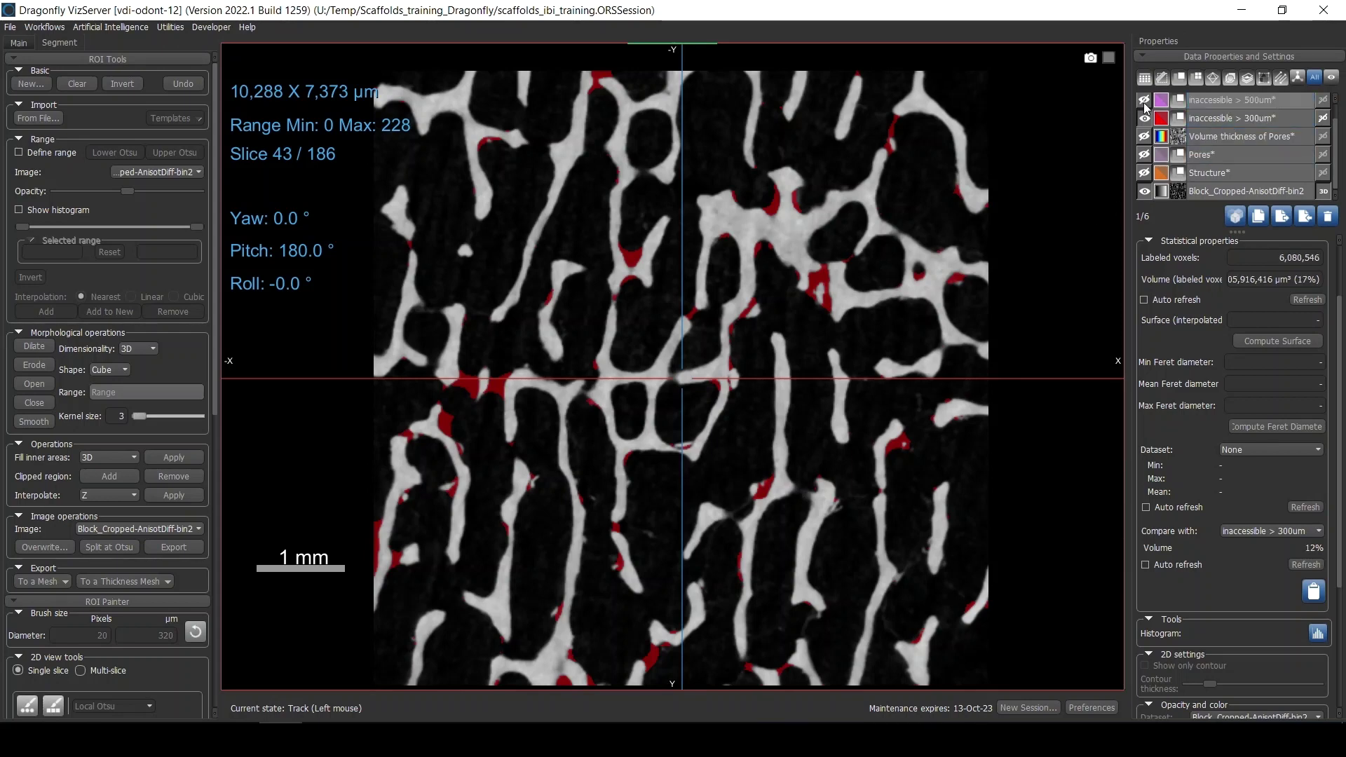
left_click(1144, 101)
left_click(1144, 120)
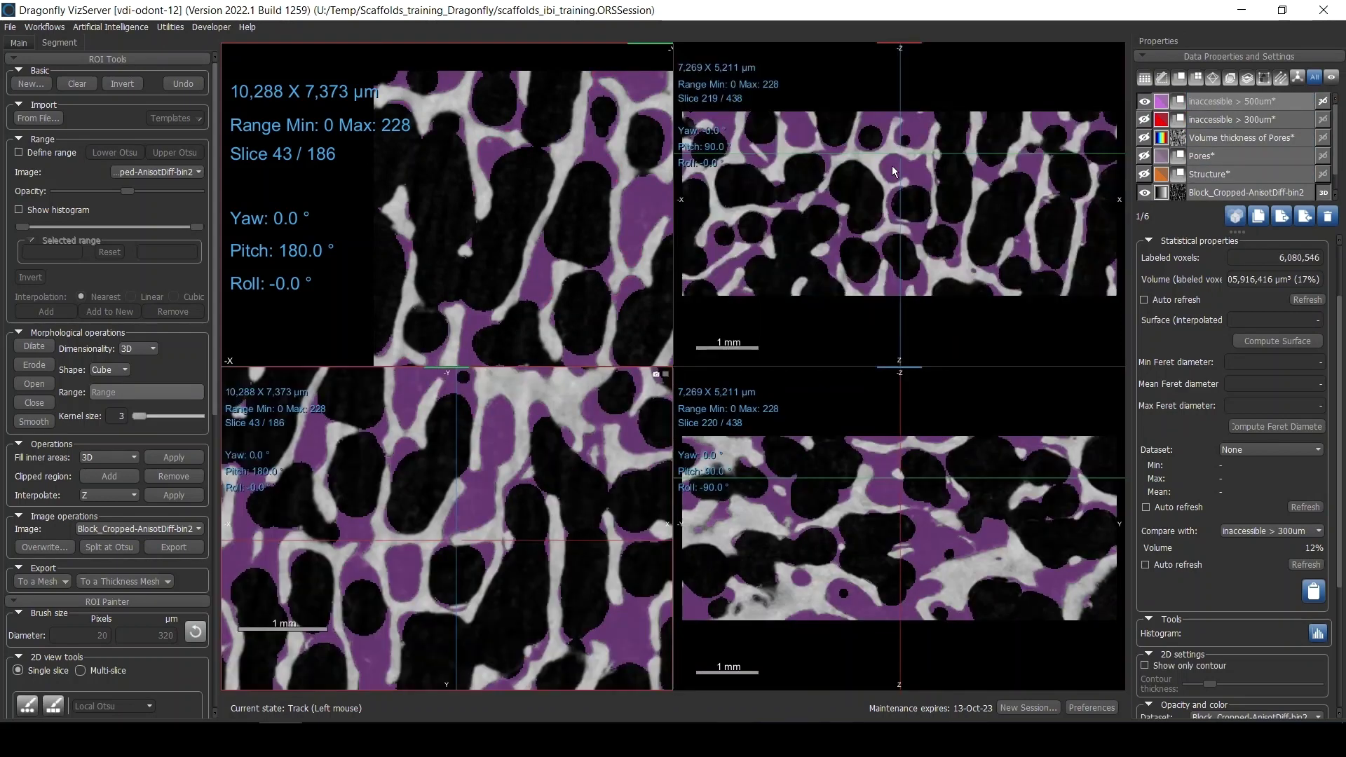
- Enlarge the 3D view, render the "inaccessible > 500um" ROI in it, and examine how the regions fill the scaffold from several angles
double_click(436, 152)
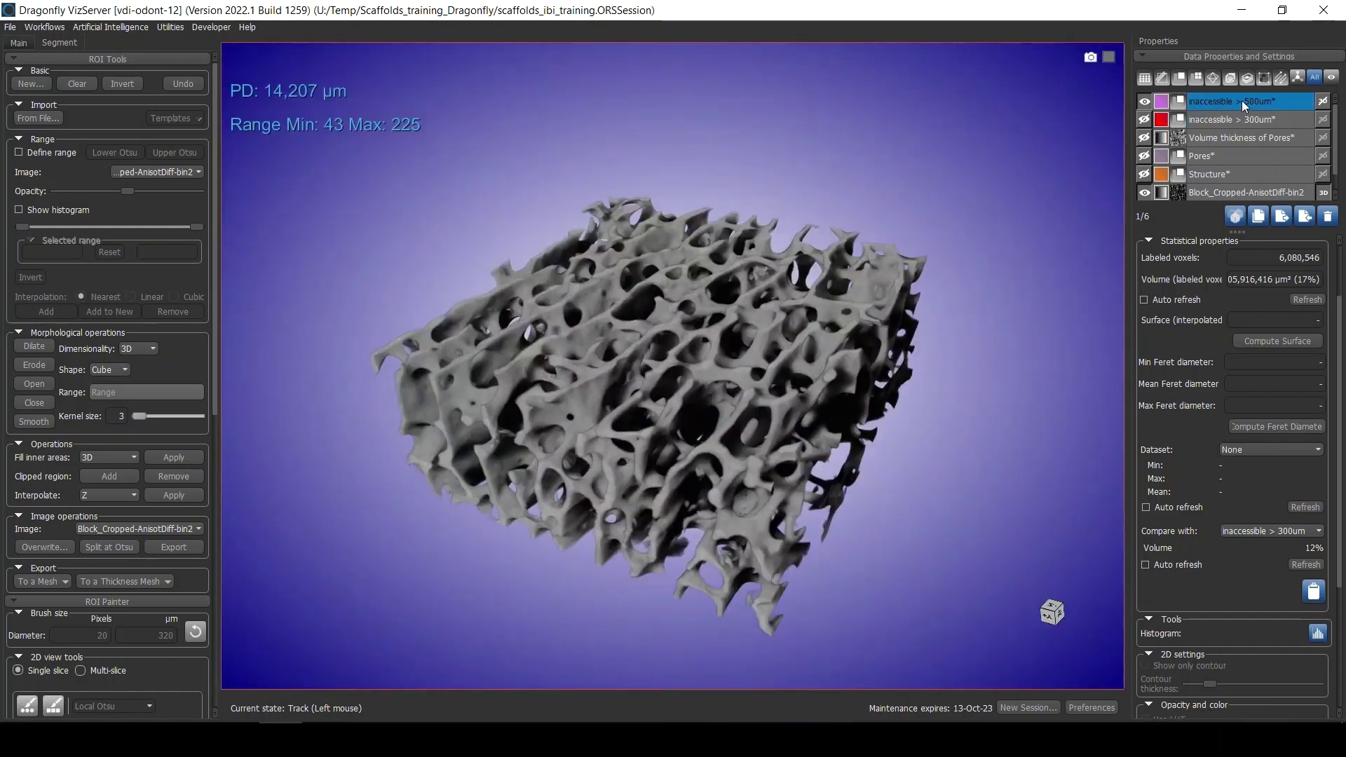
left_click(1322, 102)
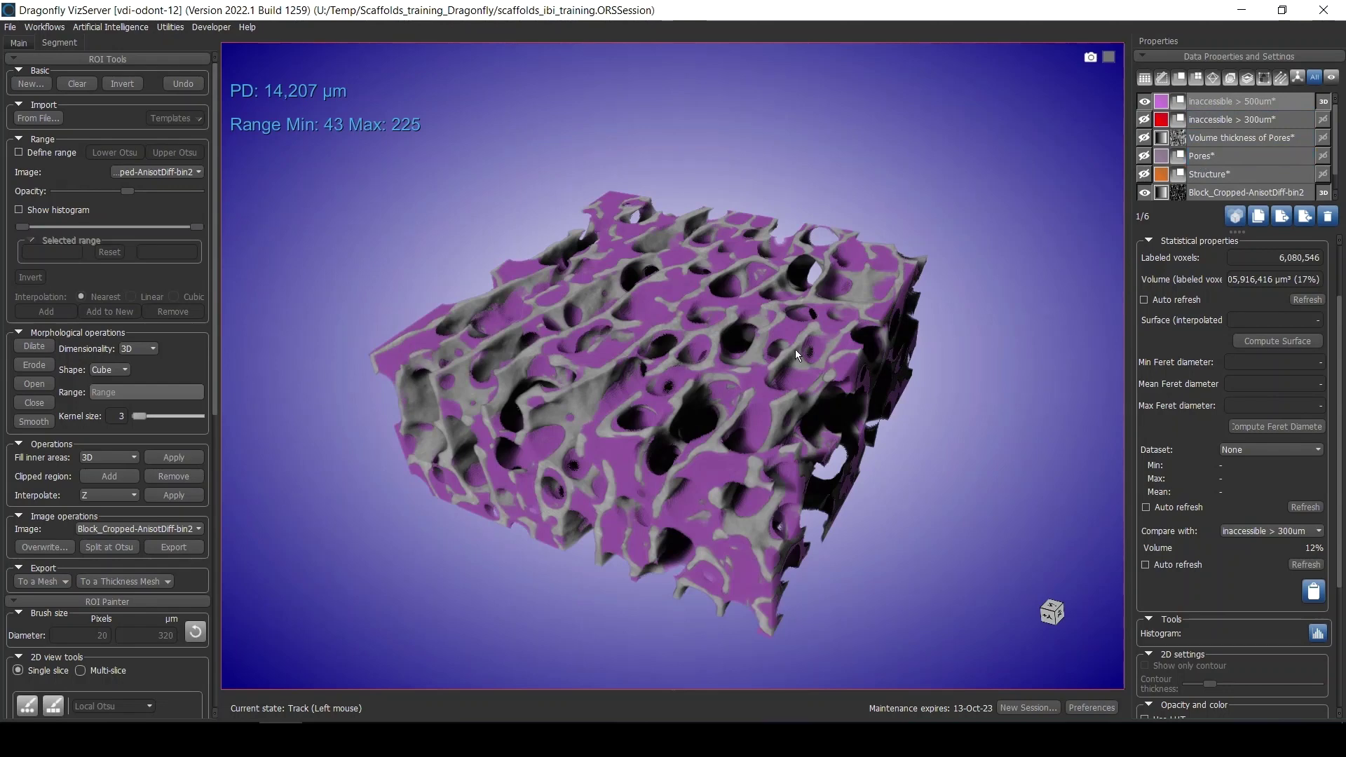
left_click(25, 42)
left_click_drag(218, 225, 232, 382)
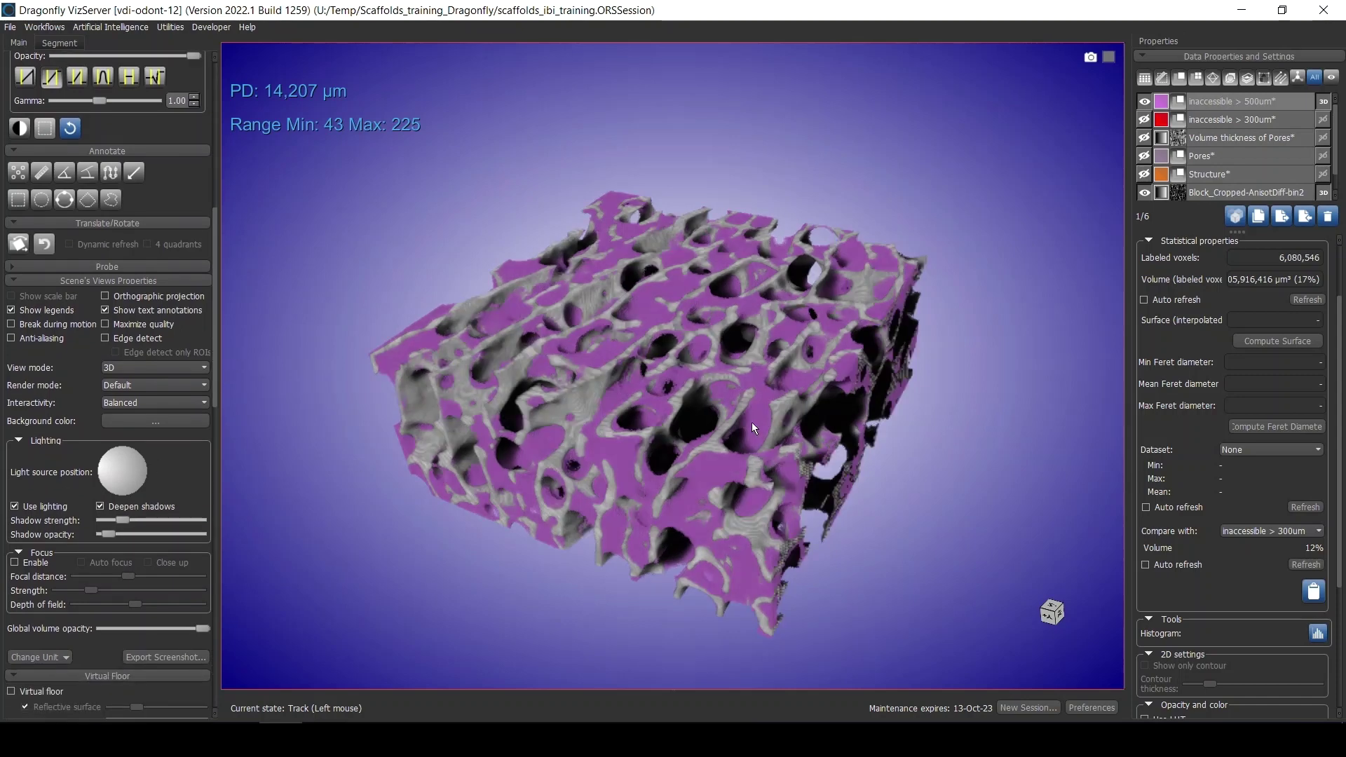
middle_click_drag(752, 422, 678, 368)
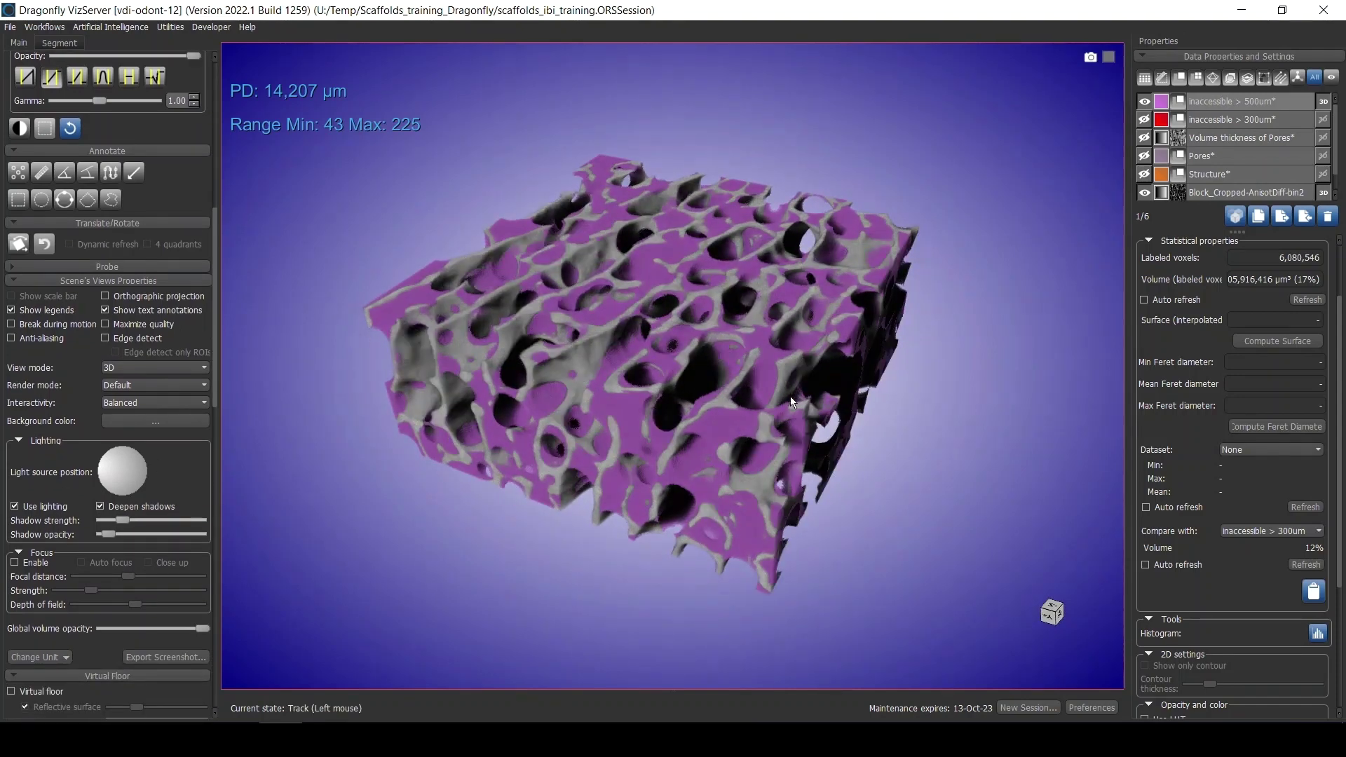
left_click_drag(792, 404, 876, 496)
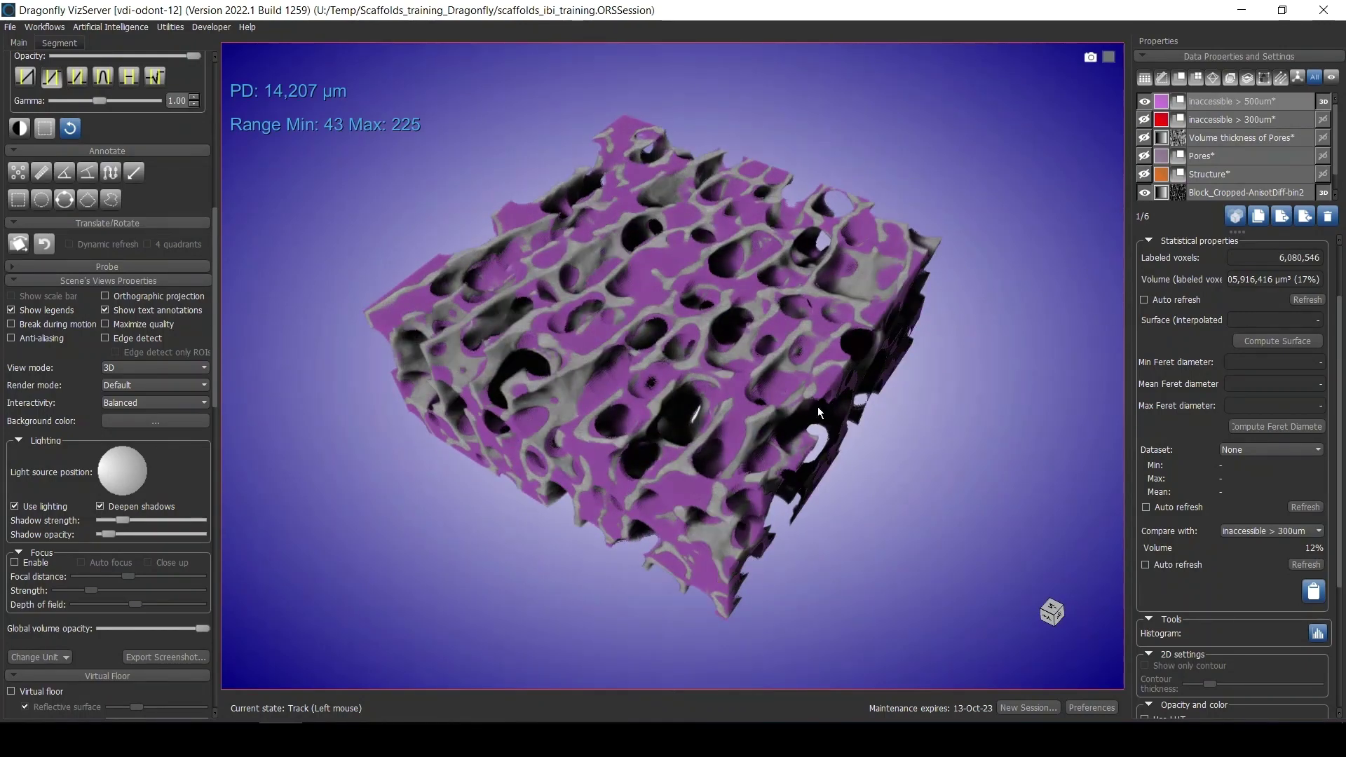
- Leave the enlarged 3D view and enlarge the XY slice view instead
left_click(1221, 110)
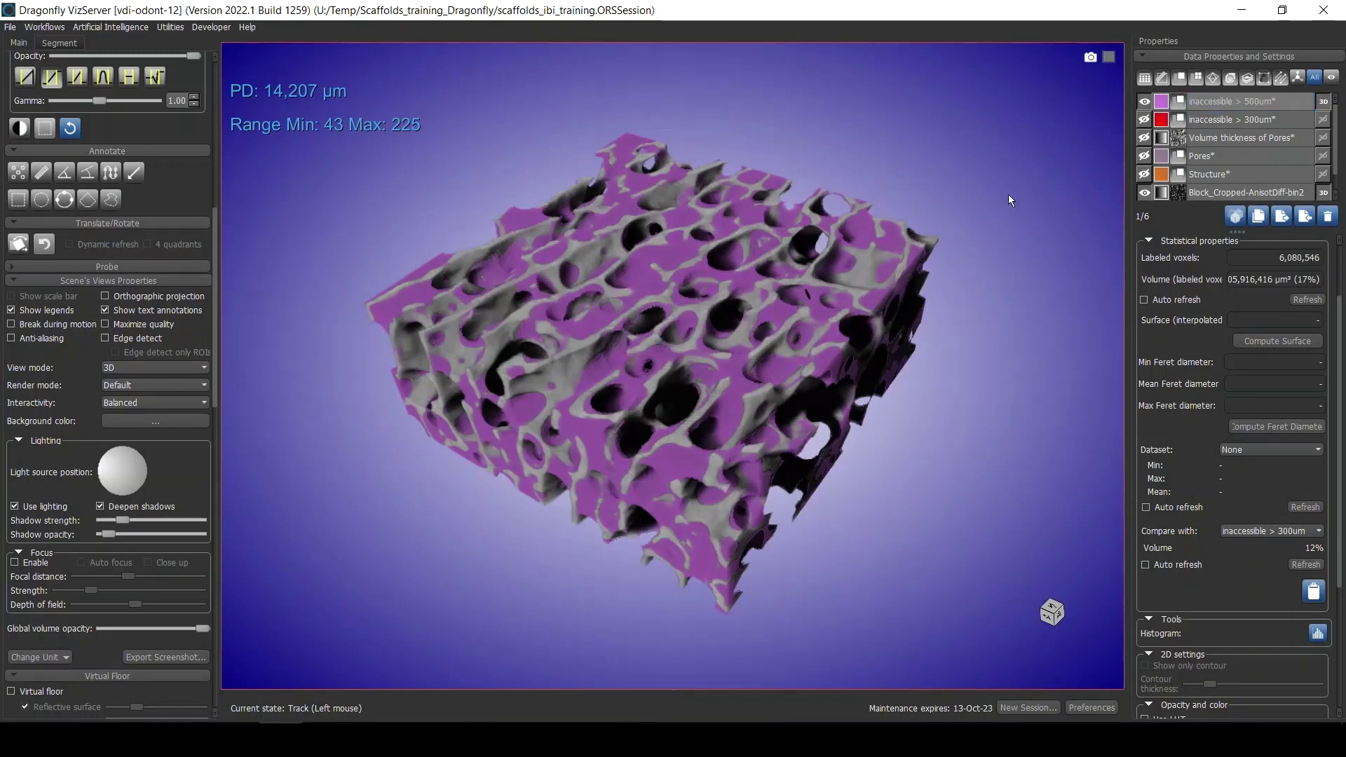
double_click(883, 283)
double_click(561, 465)
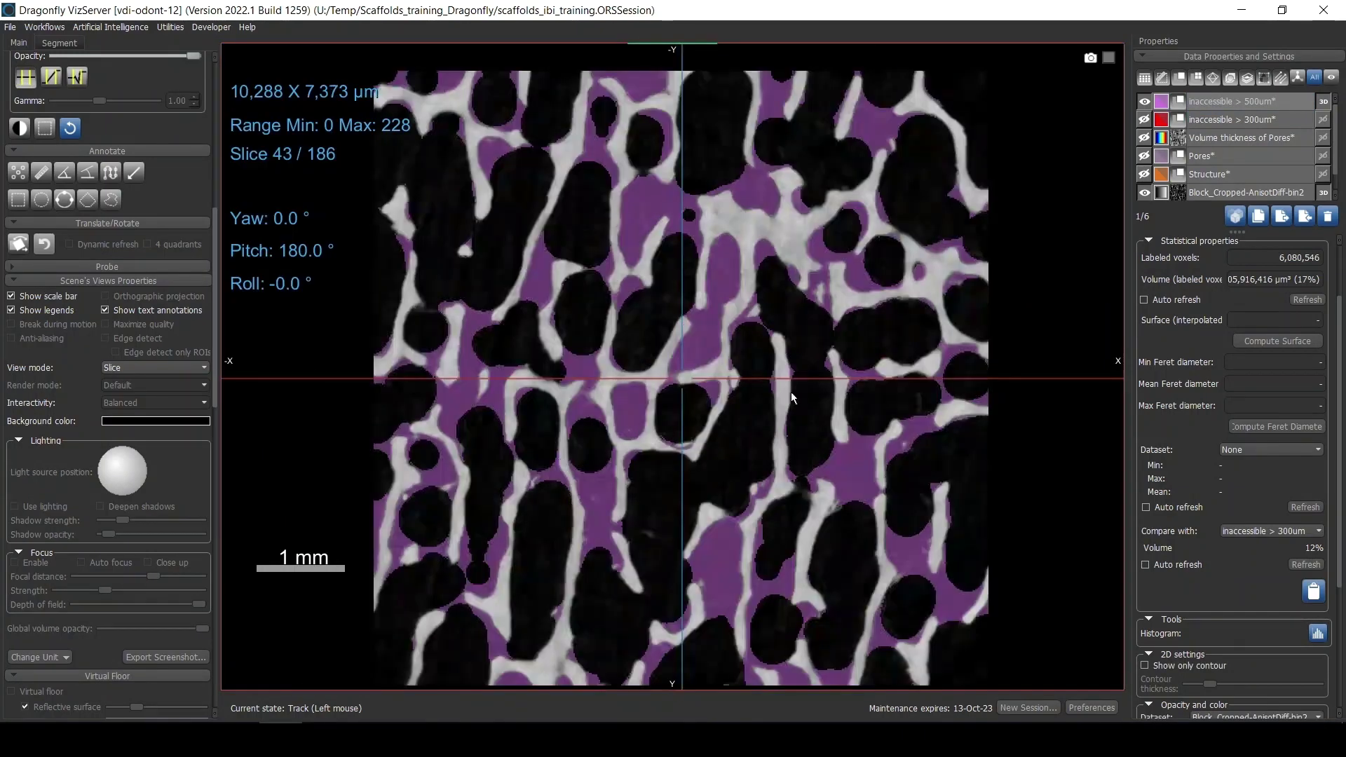
- Select and show the "Volume thickness of Pores" map, and hide the "inaccessible > 500um" ROI
left_click(1216, 109)
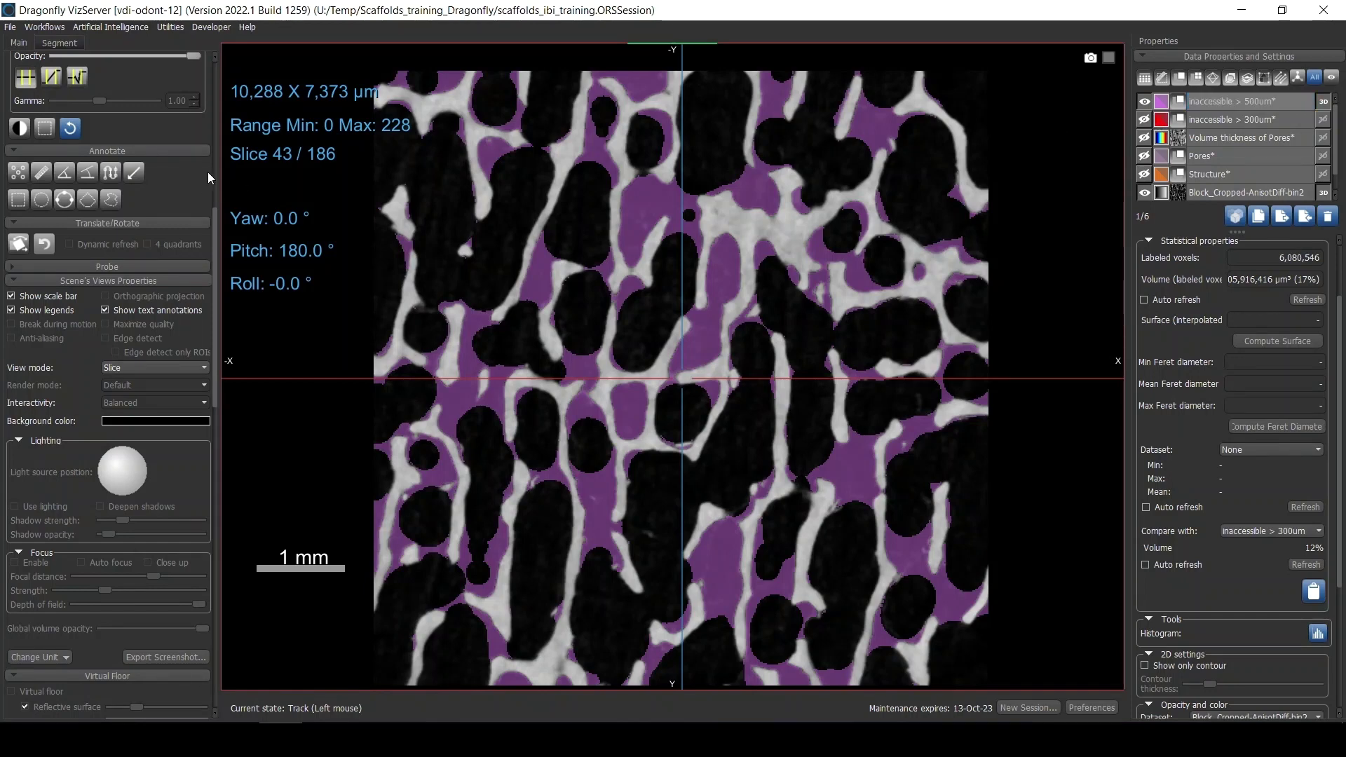
scroll(217, 127, "up", 10)
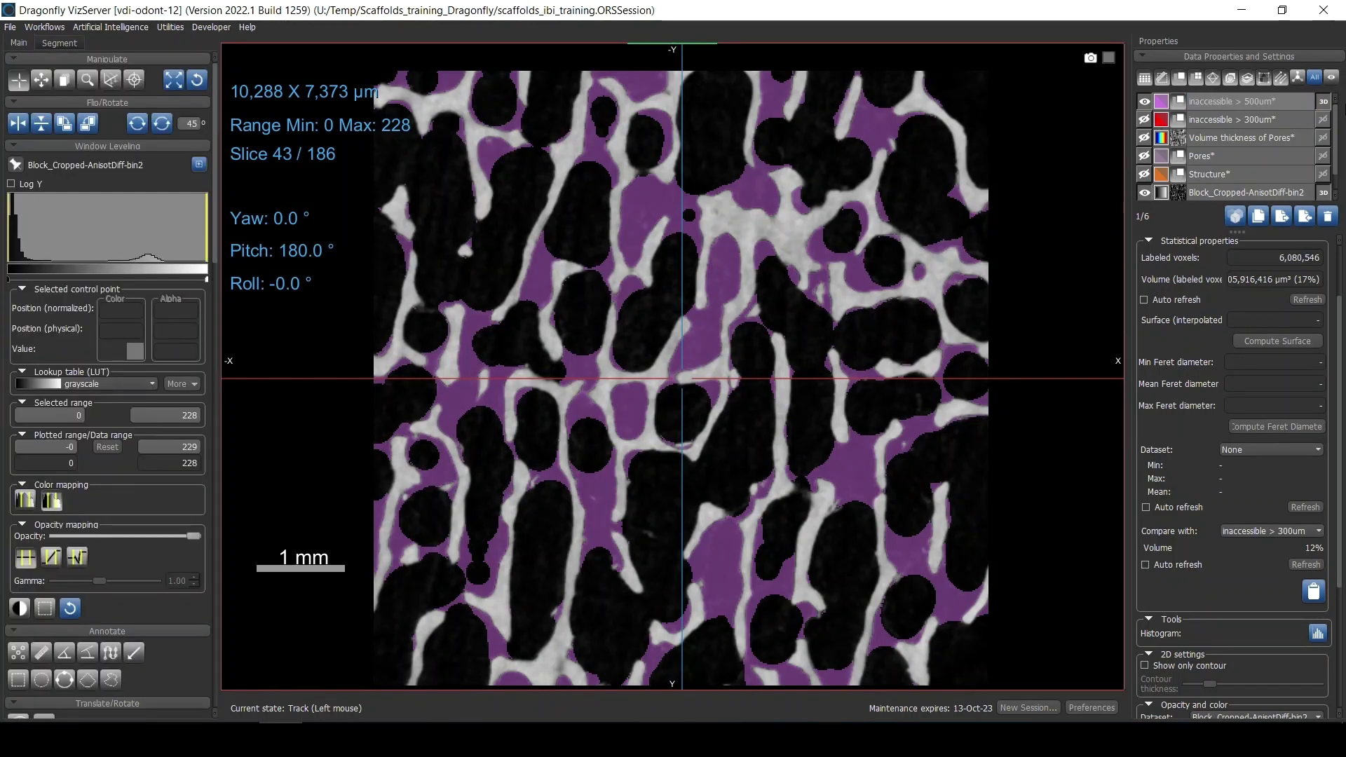
left_click(1219, 137)
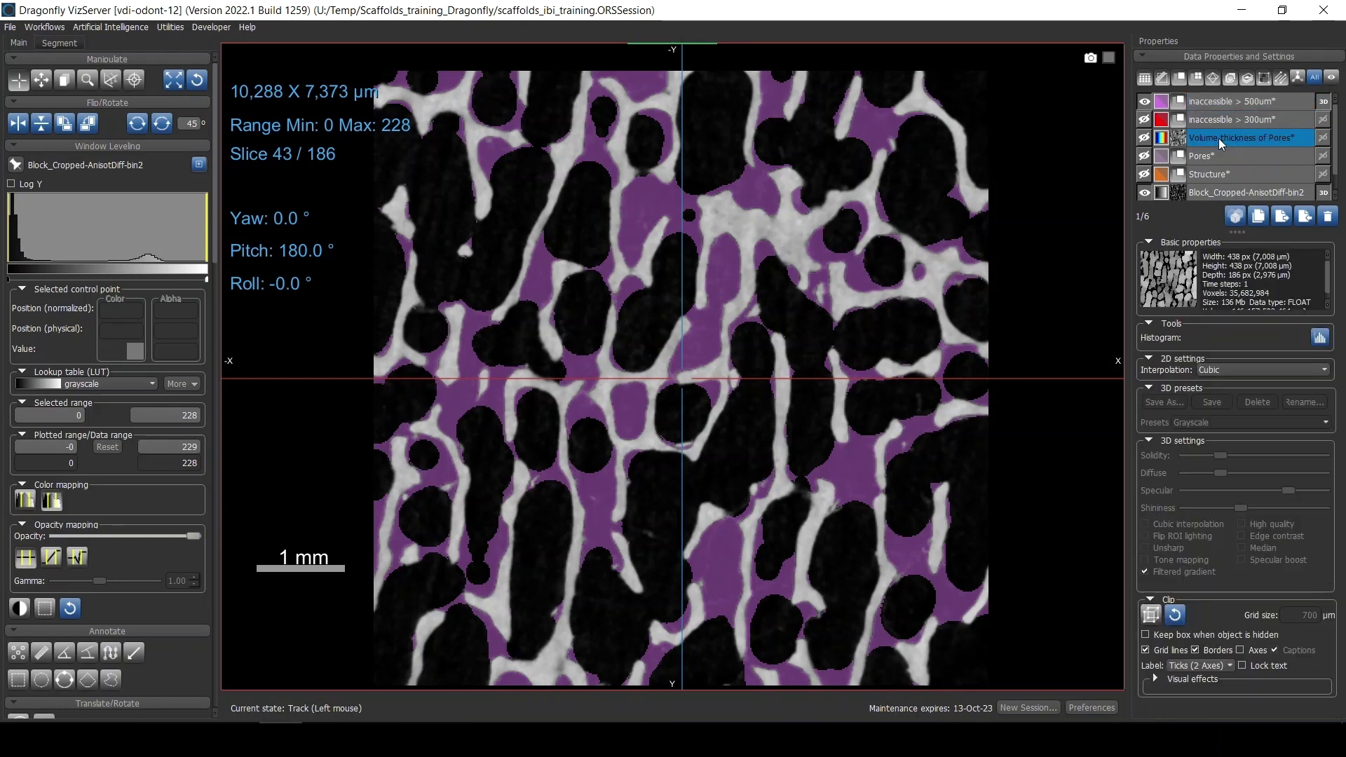
left_click(1144, 138)
left_click(1144, 101)
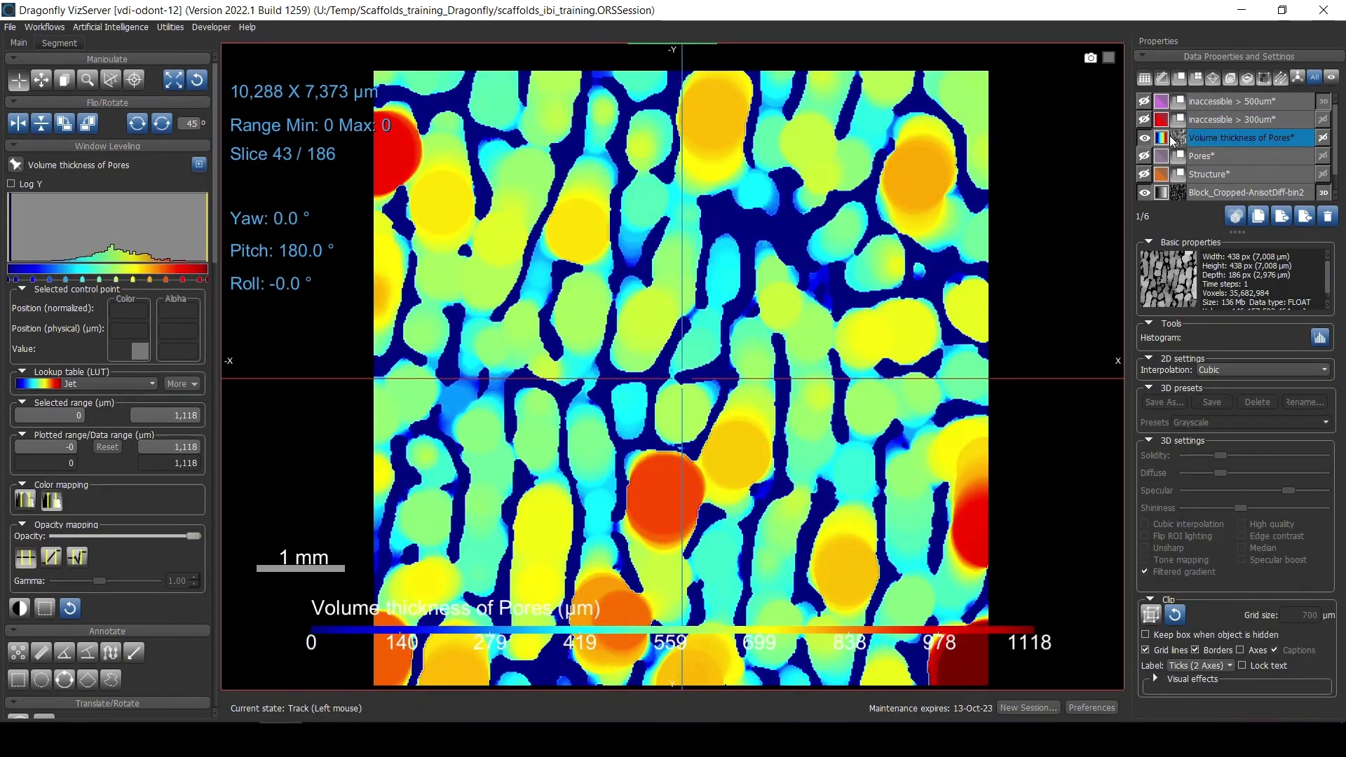
- Define a segmentation range of 500 to 1,118 µm on the "Volume thickness of Pores" image
left_click(48, 45)
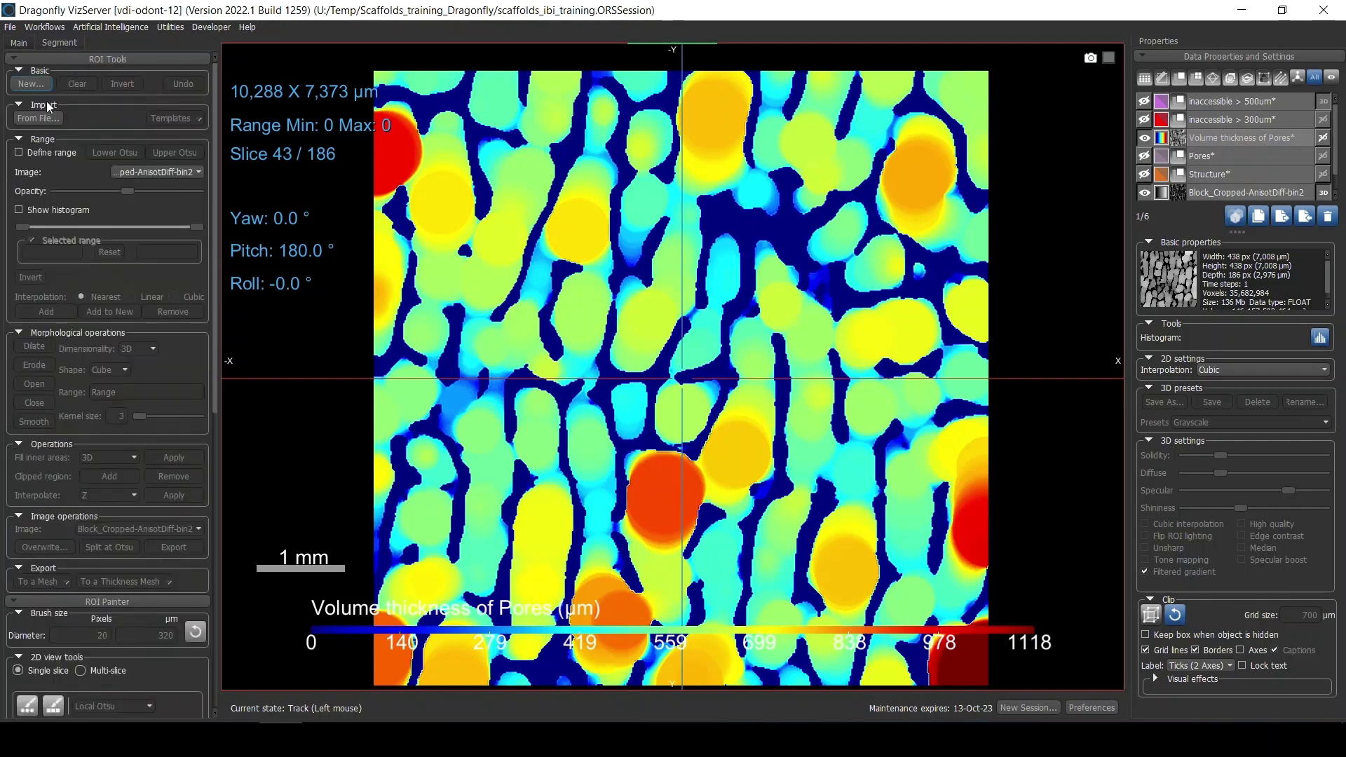
left_click(27, 150)
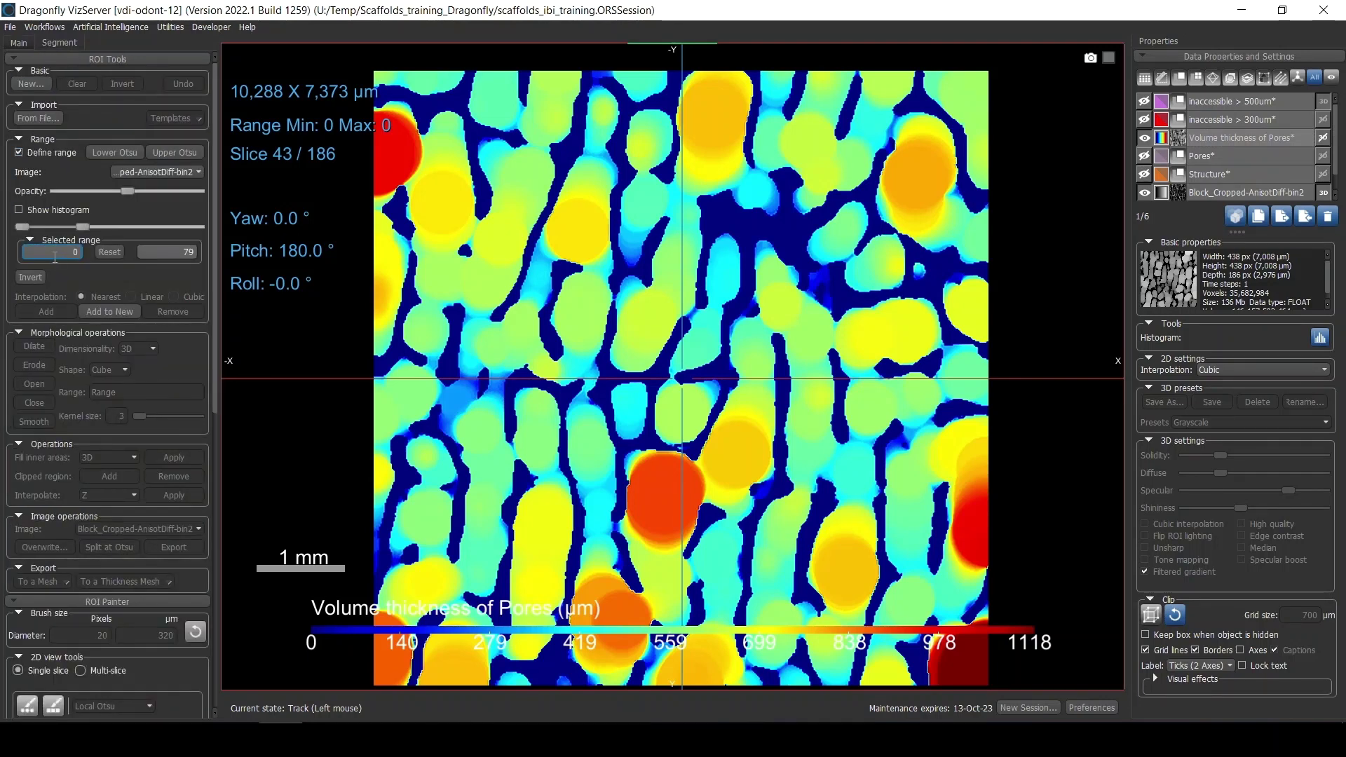
left_click(137, 170)
left_click(140, 194)
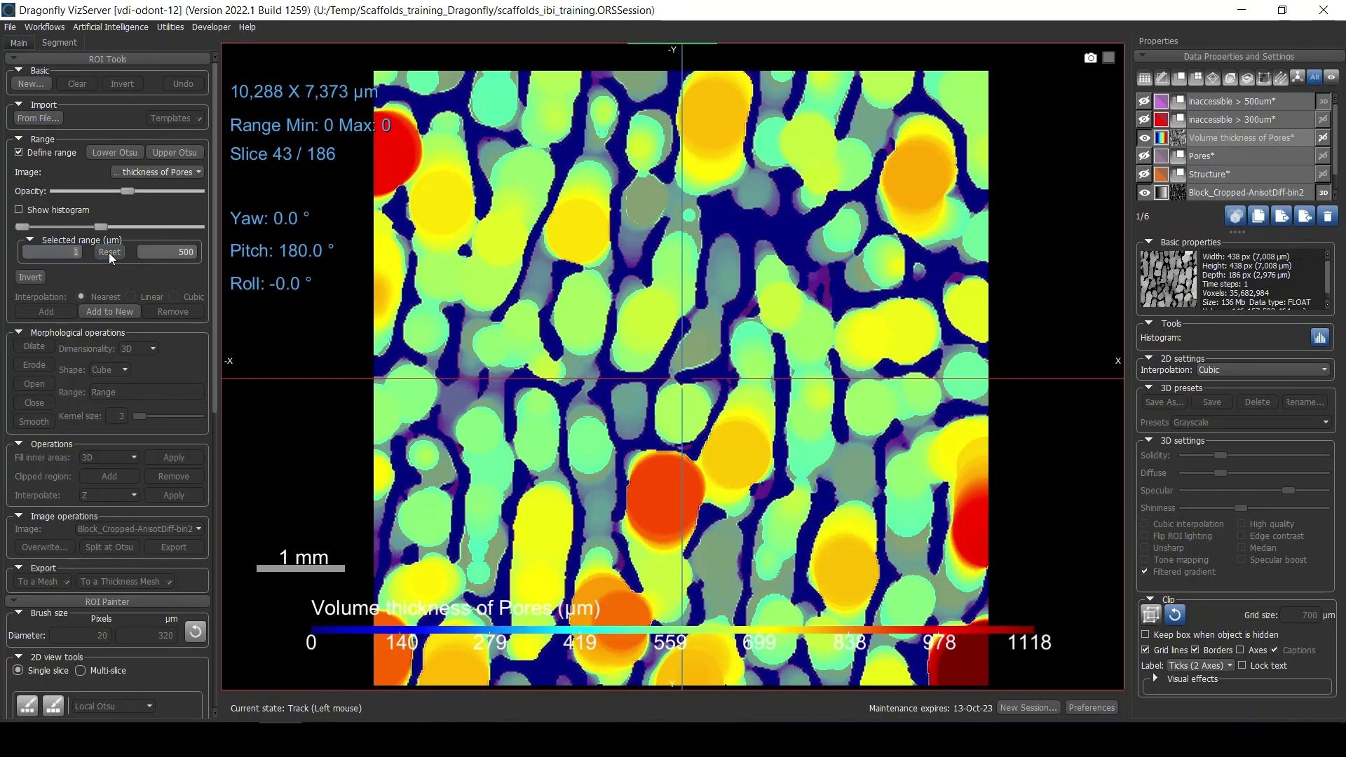
type("00")
key("Return")
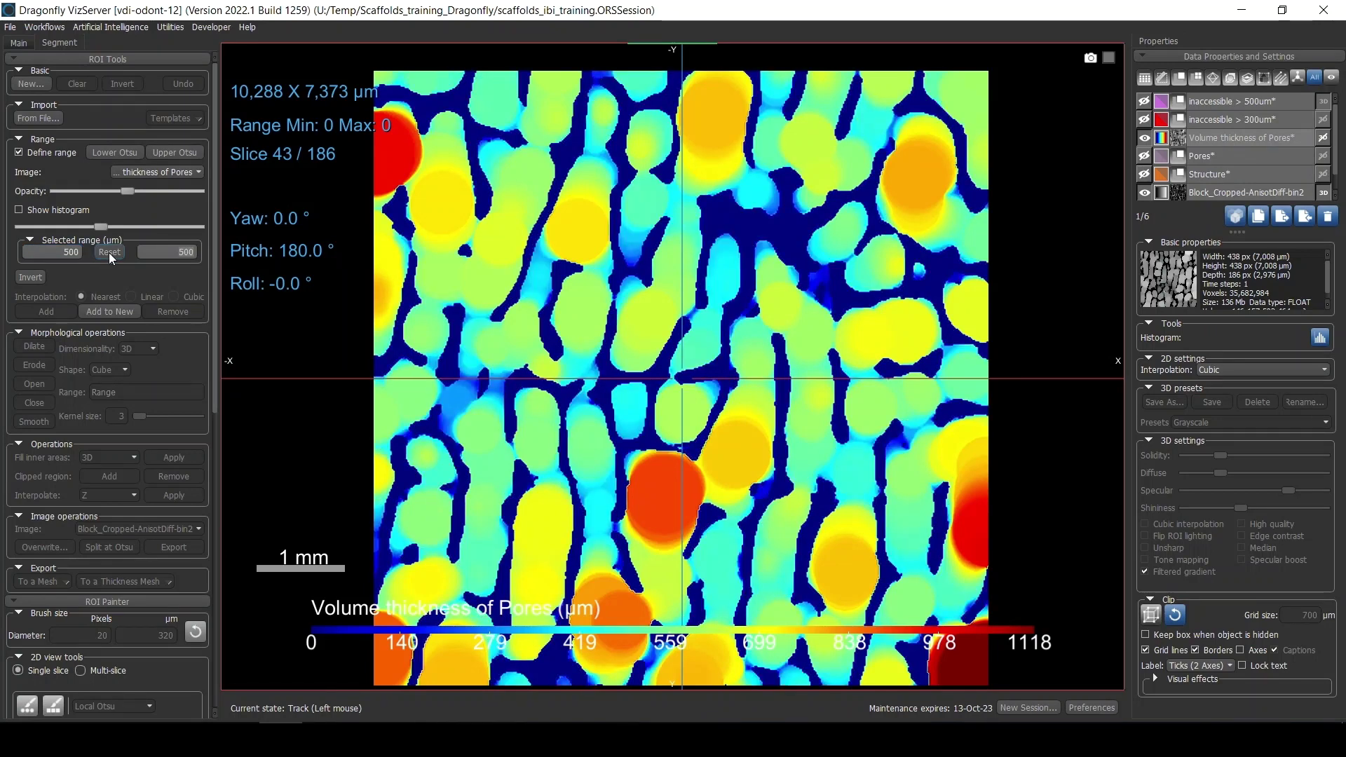
key("Tab")
type("11")
key("Return")
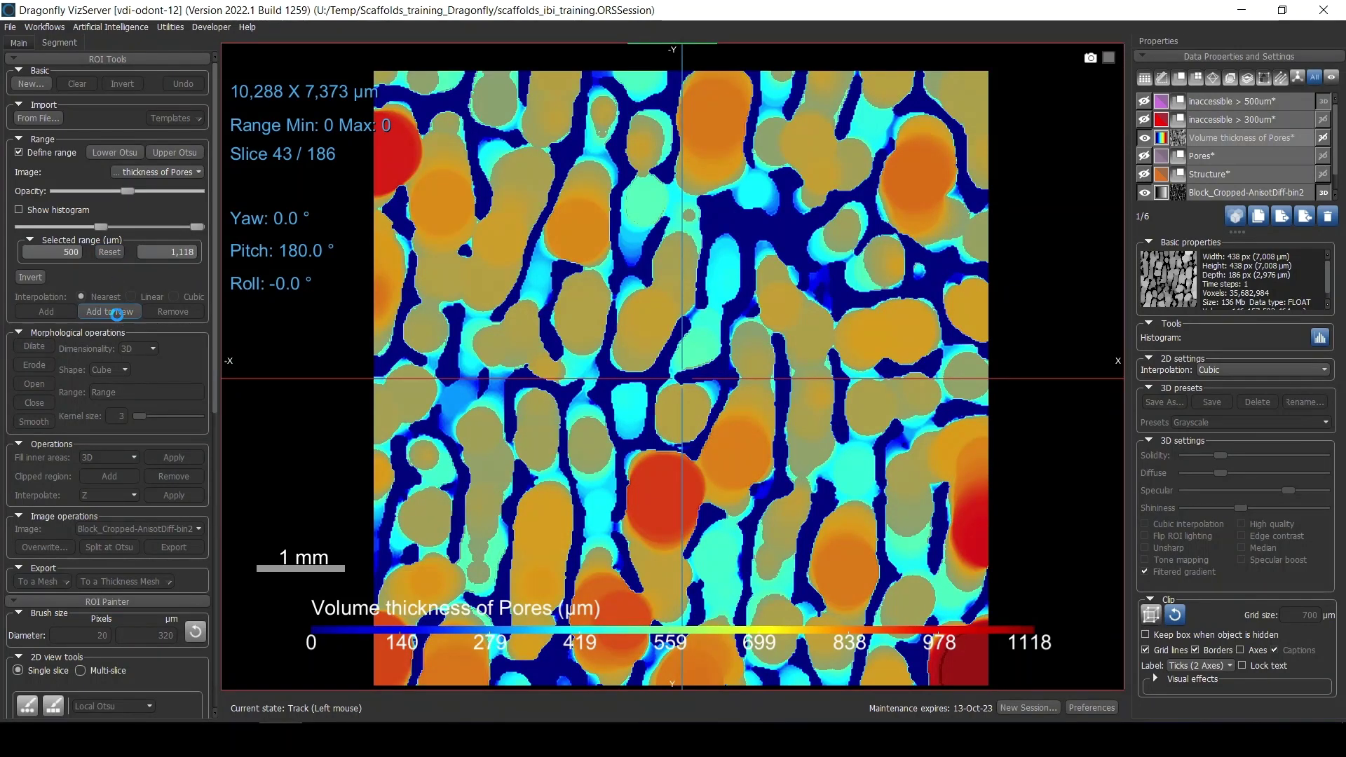
- Add the selected thickness range to a new ROI and name it "accessible < 500um"
left_click(109, 311)
left_click(1235, 121)
left_click(1238, 102)
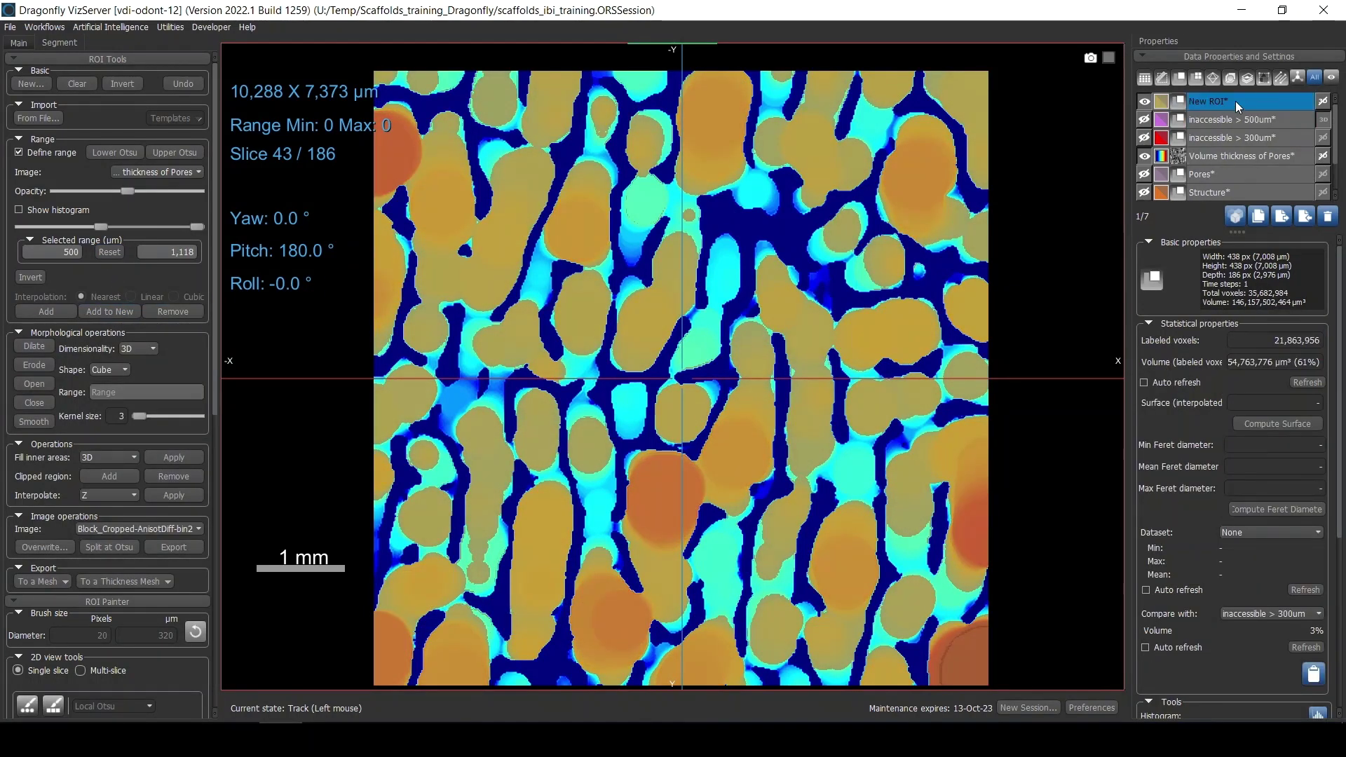
double_click(1237, 102)
type("accessible < 500um")
key("Return")
- Turn off the thickness map and the range overlay to examine the "accessible < 500um" ROI through the slices
left_click(1146, 157)
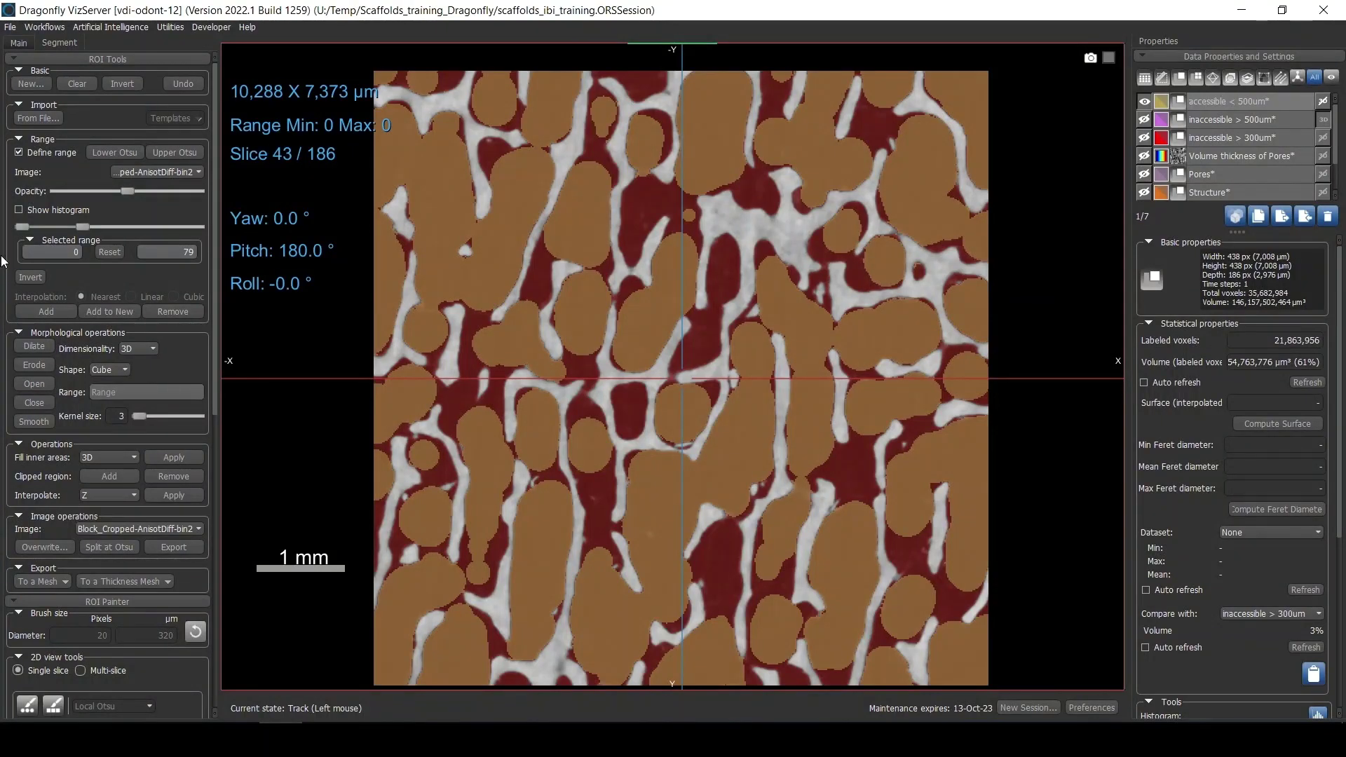
left_click(30, 155)
scroll(829, 232, "up", 6)
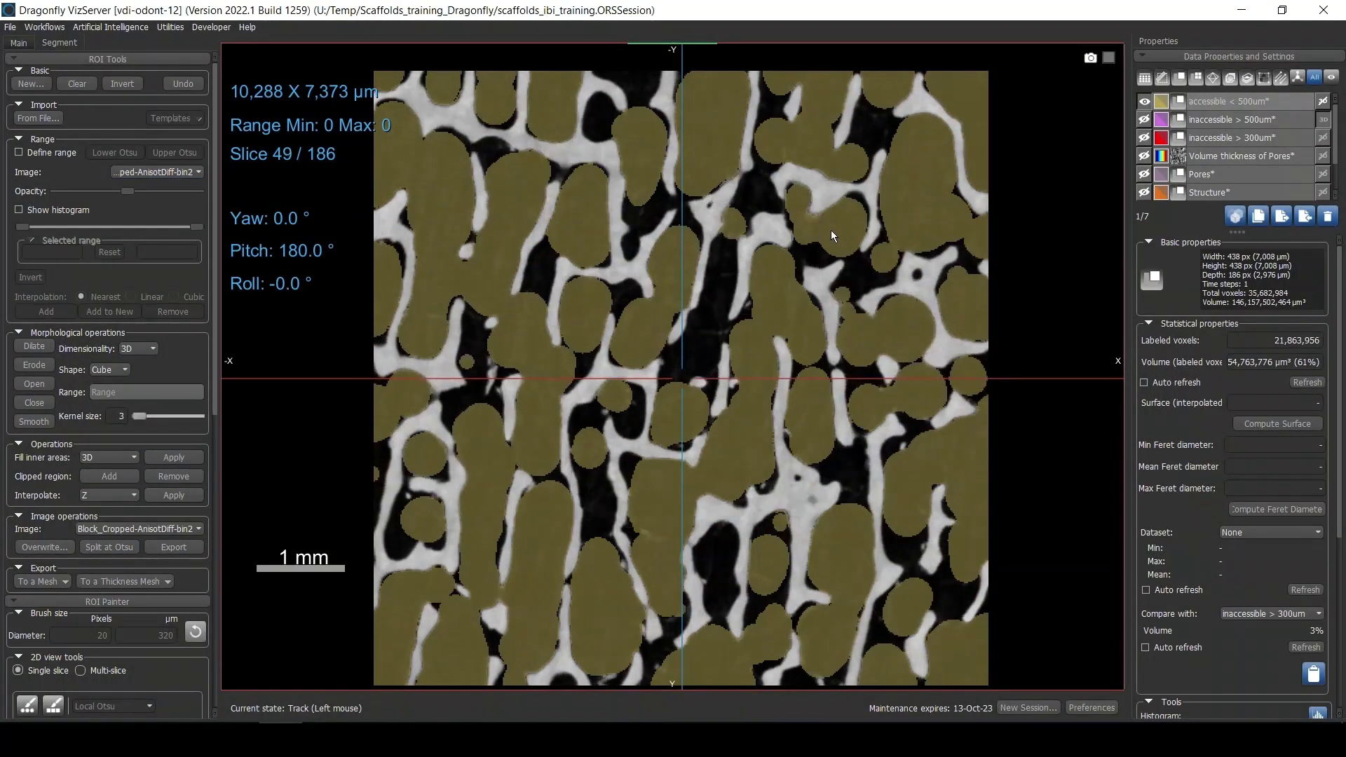
scroll(830, 232, "down", 17)
scroll(833, 237, "down", 18)
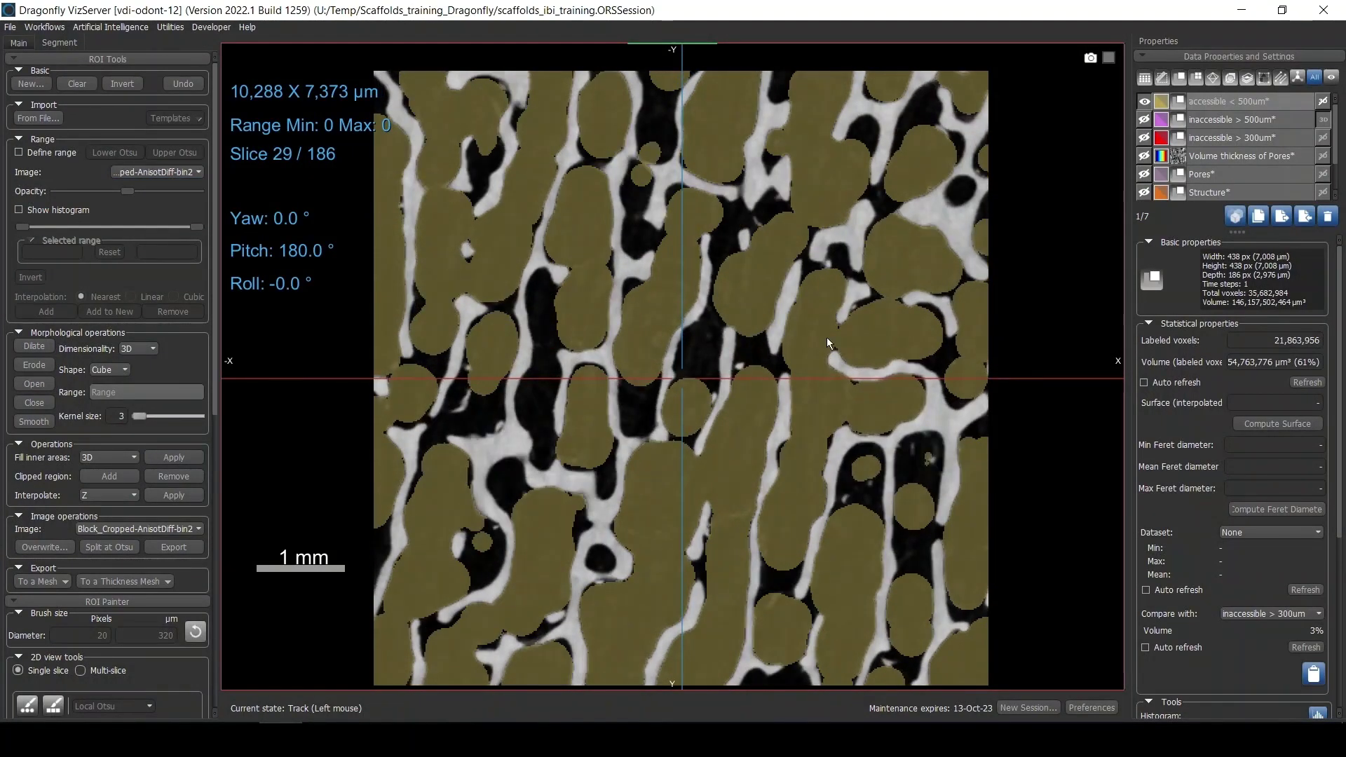
scroll(808, 484, "down", 12)
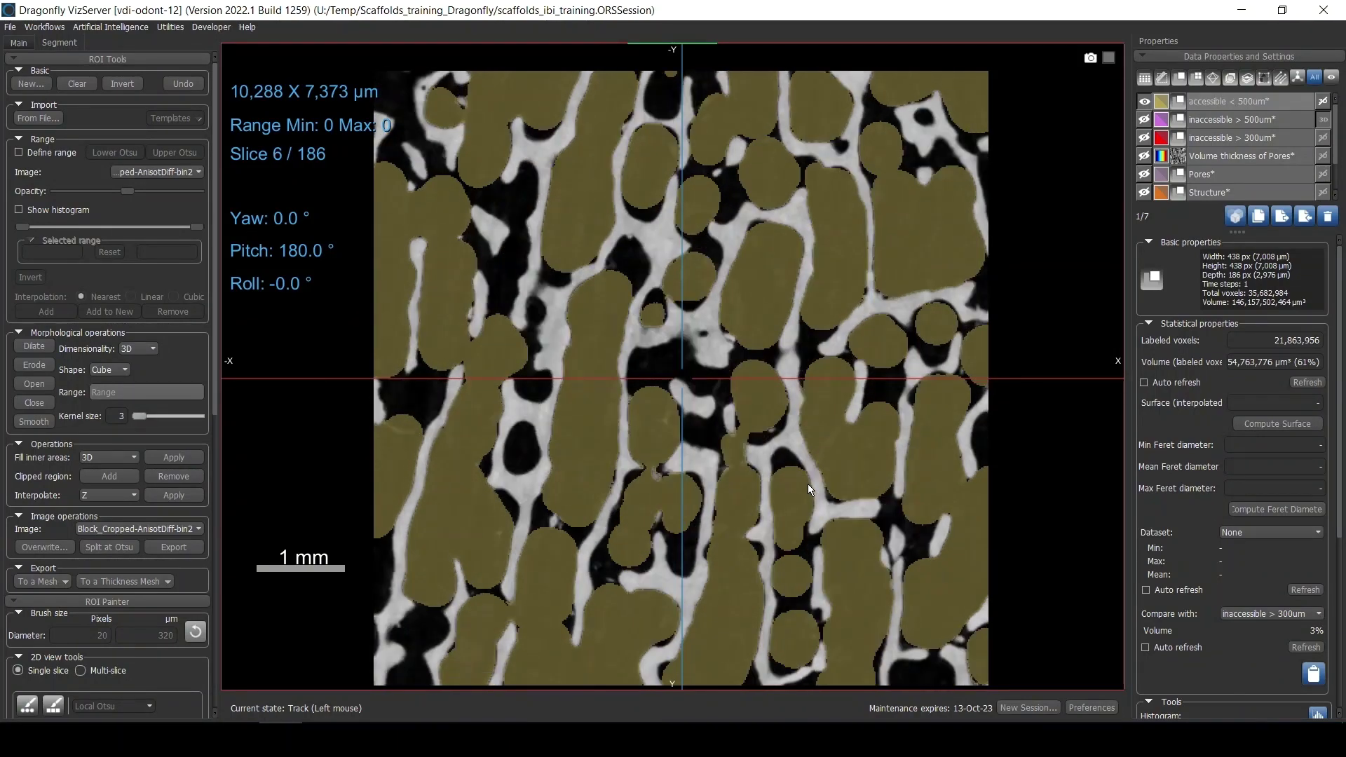
scroll(809, 484, "up", 9)
scroll(809, 483, "up", 19)
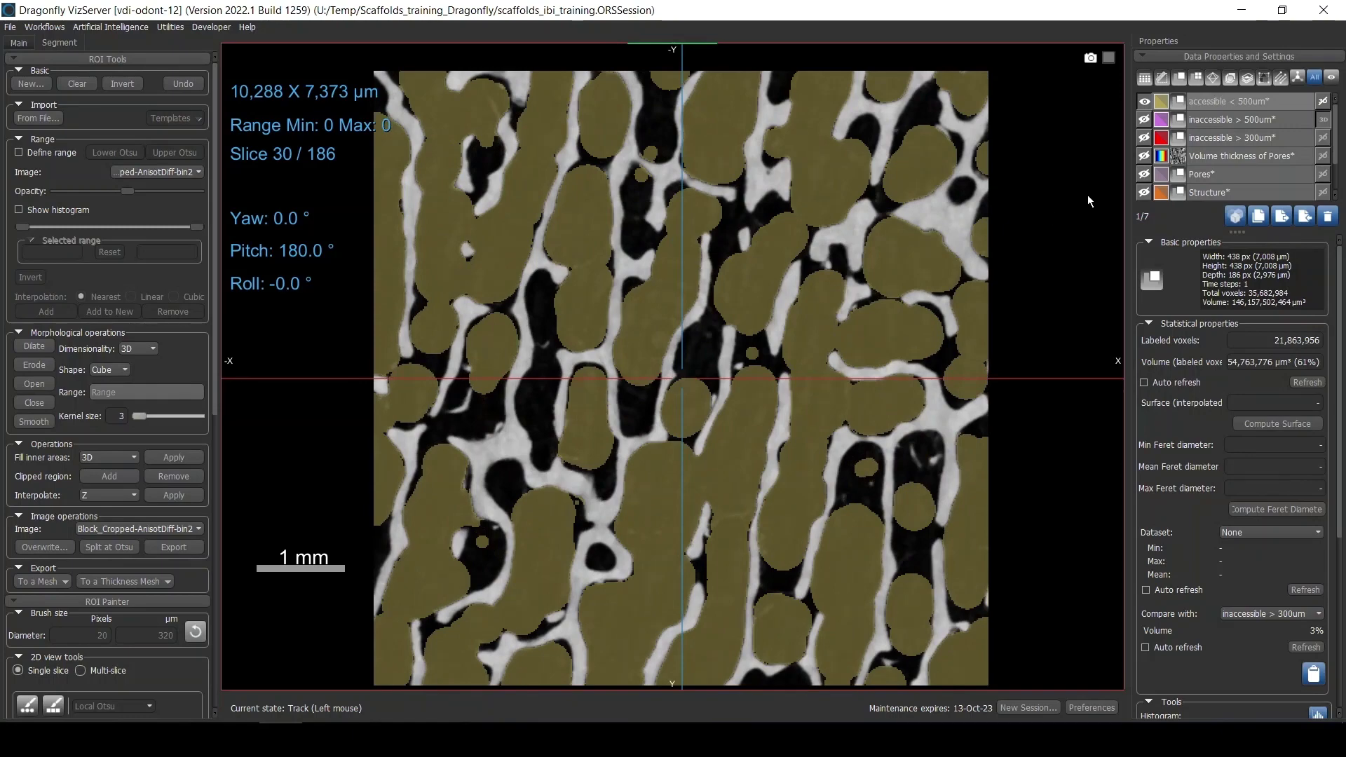
scroll(801, 234, "down", 20)
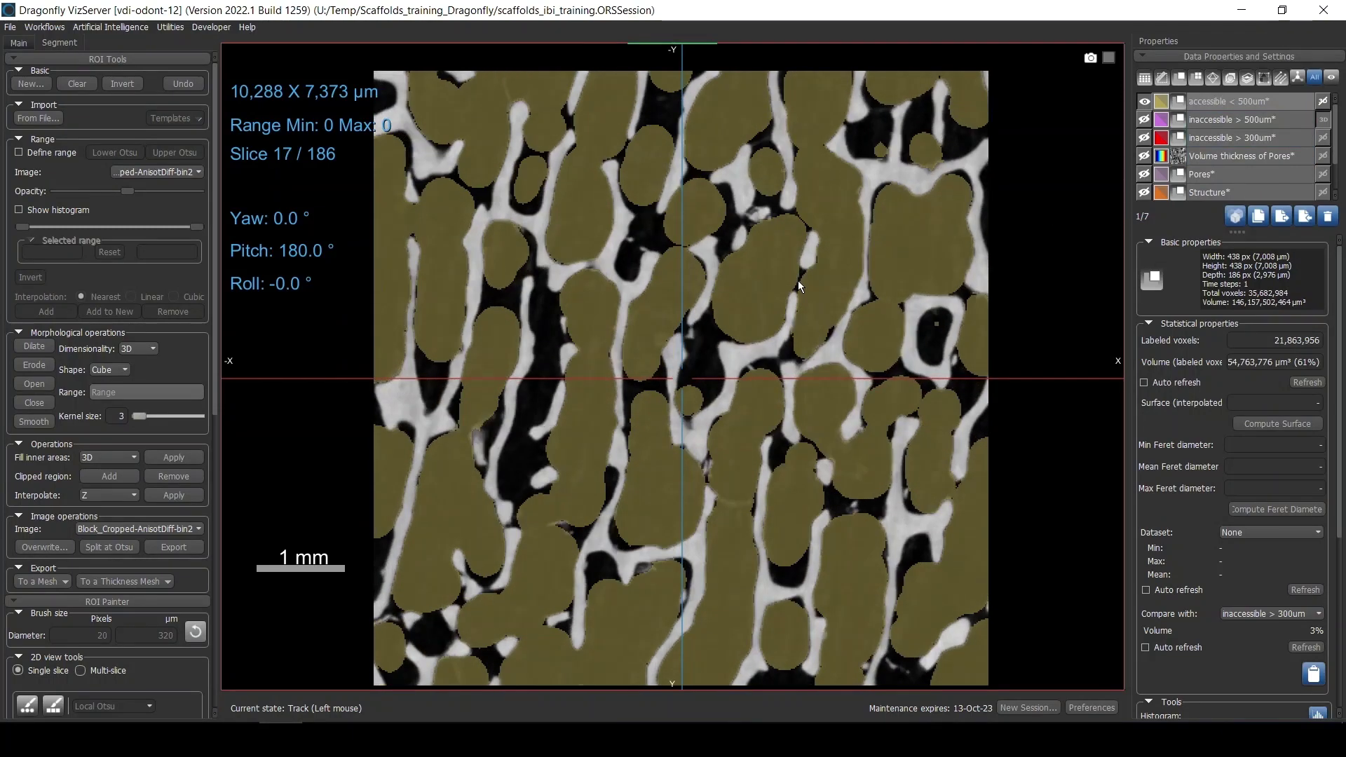
scroll(785, 293, "up", 14)
scroll(785, 296, "down", 6)
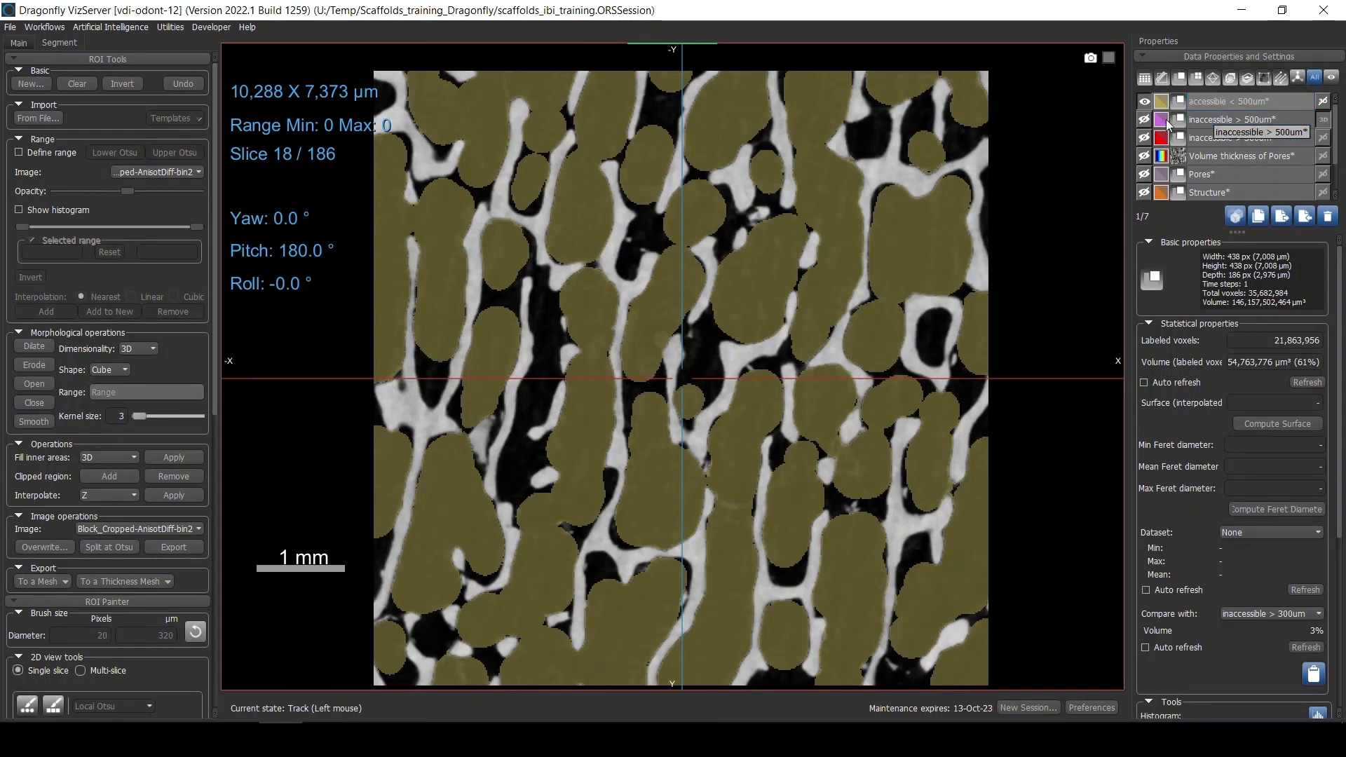
- Hide the "accessible < 500um" ROI, then show and select the "inaccessible > 500um" ROI
left_click(1144, 121)
left_click(1143, 102)
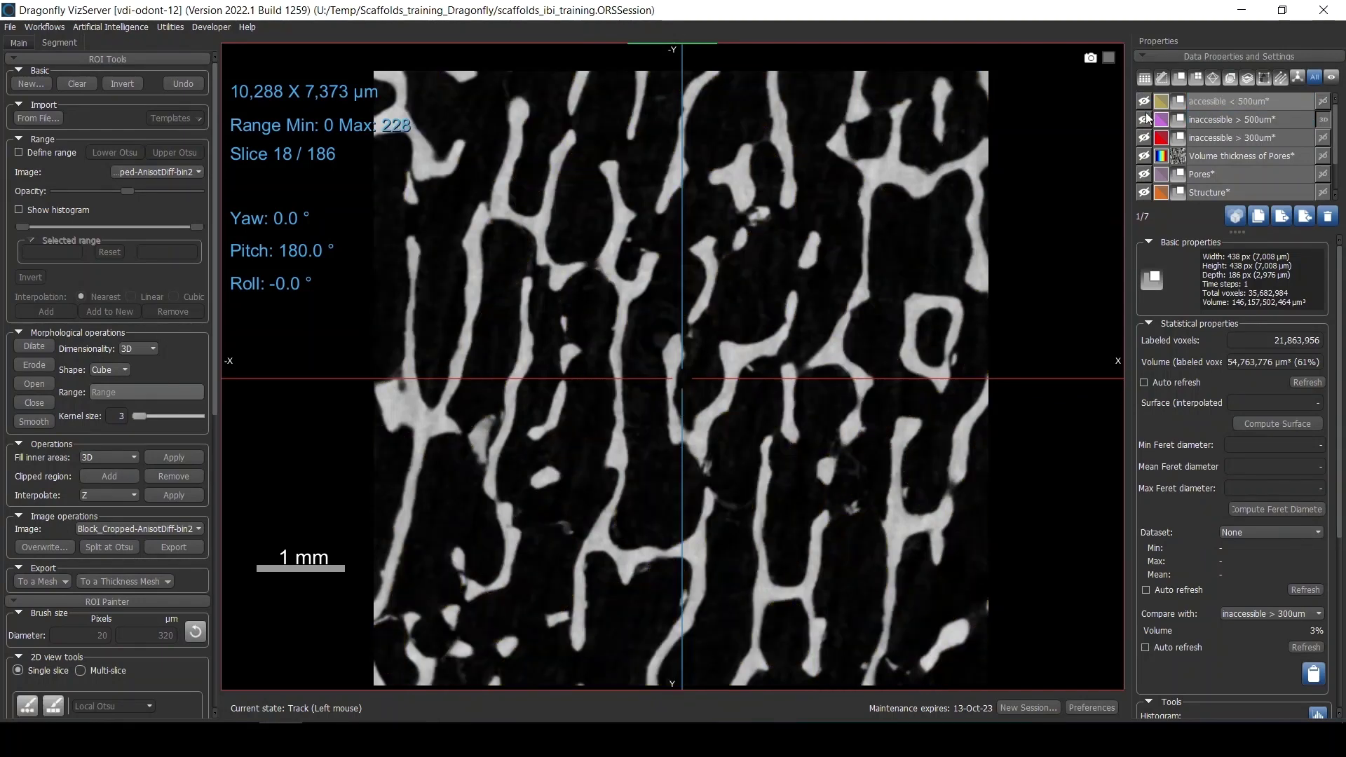
left_click(1208, 105)
left_click(1208, 119)
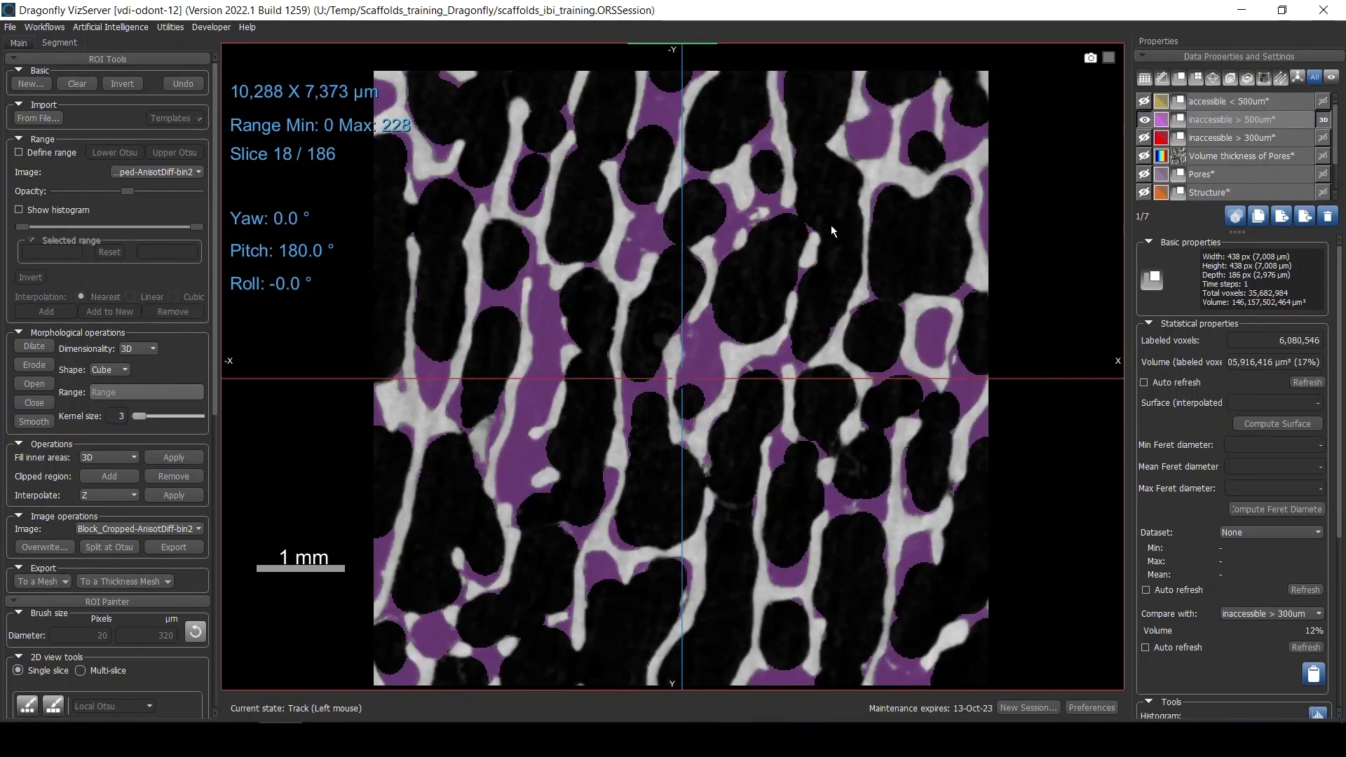
- Activate the circular ROI brush, size it to about 505 µm, and compare its circle with the pore openings across neighbouring slices
left_click(27, 704)
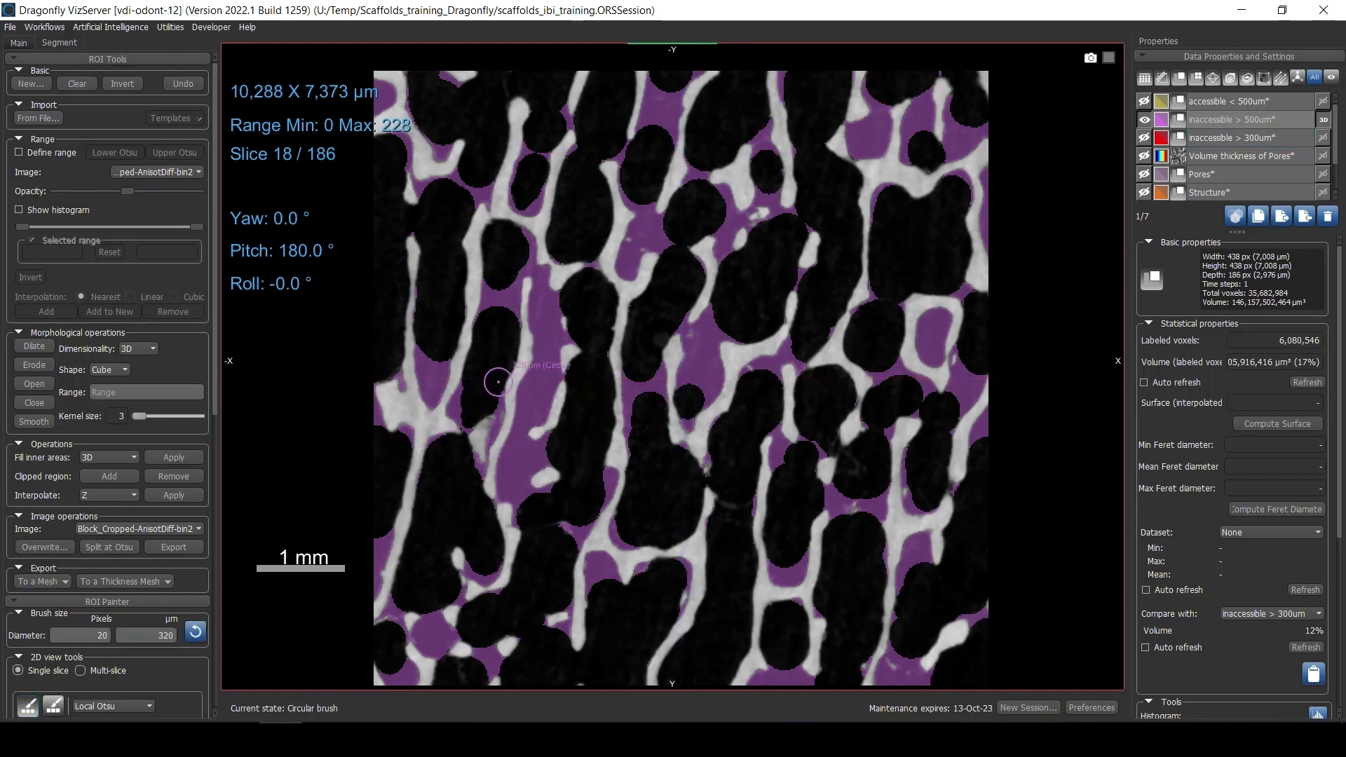
scroll(640, 344, "up", 2, "ctrl")
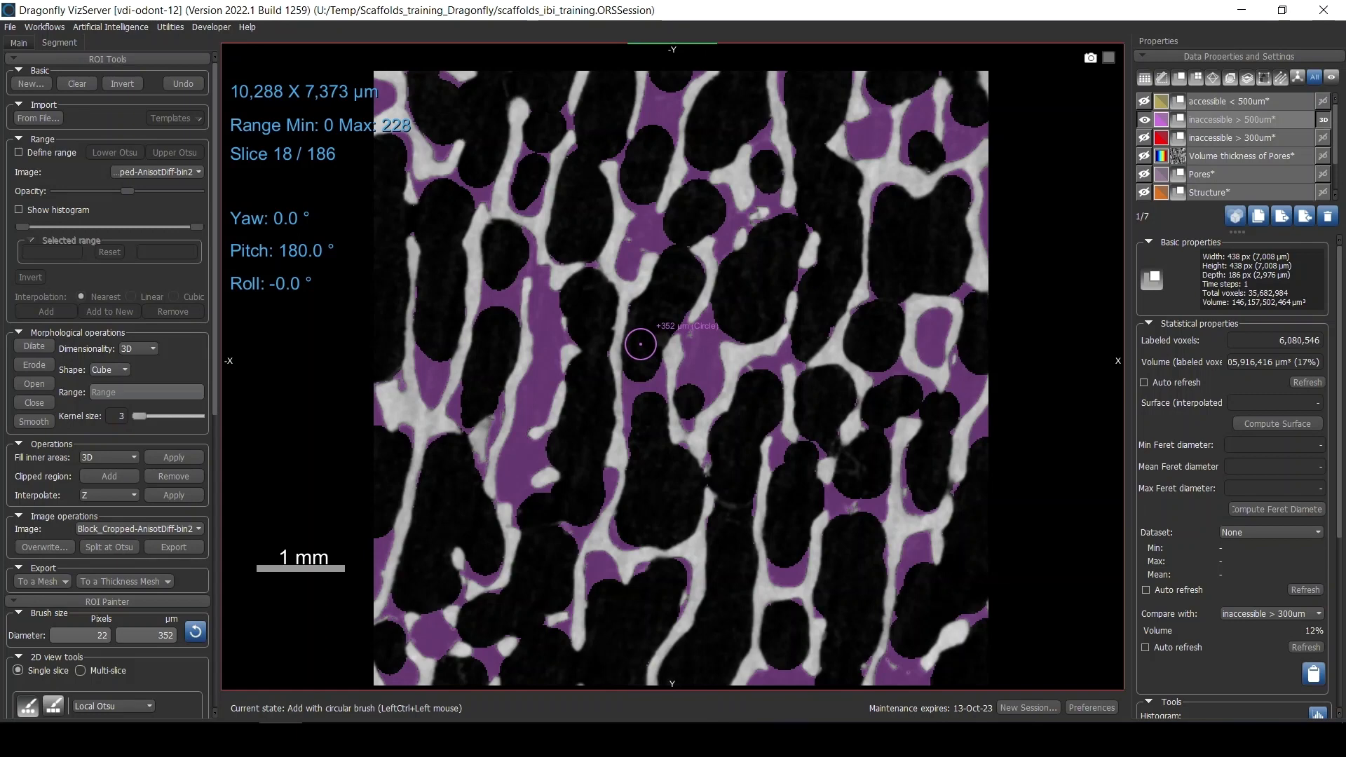
scroll(762, 287, "up", 10, "ctrl")
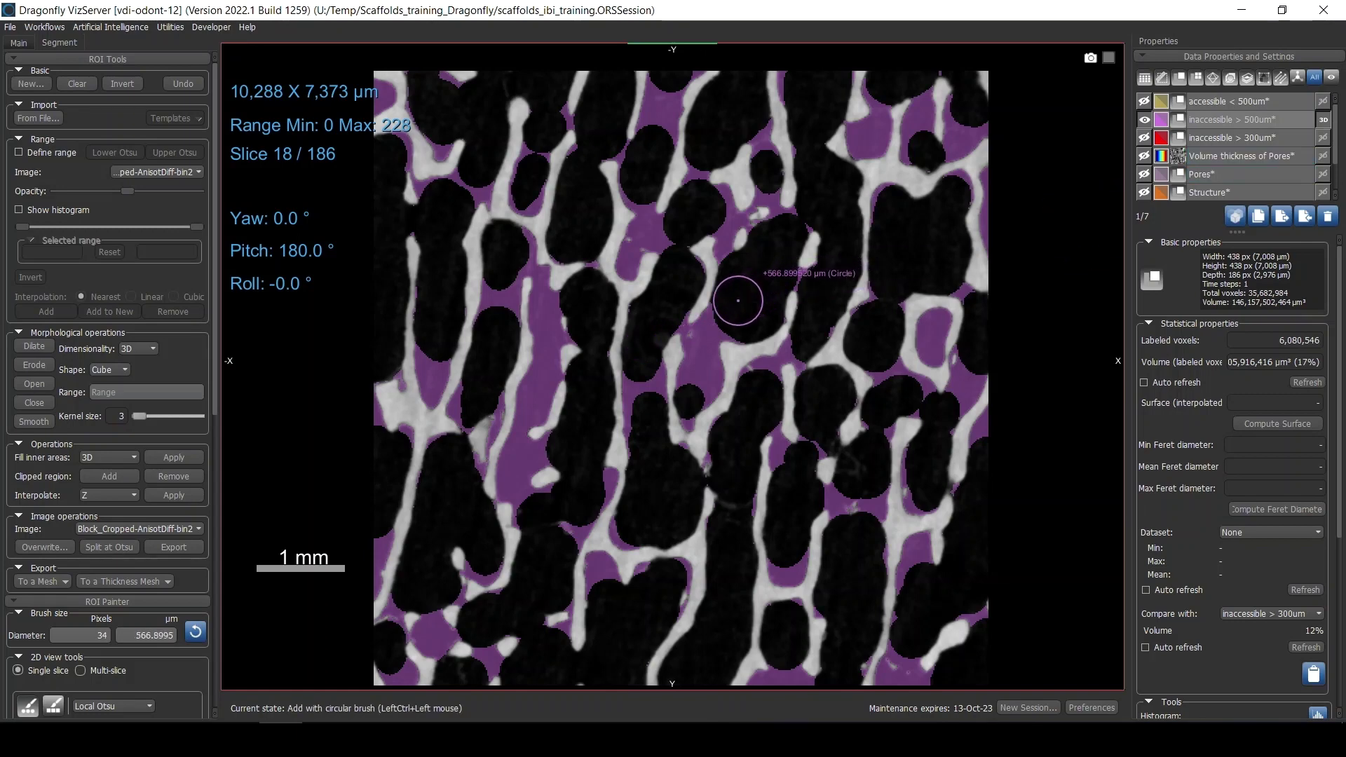
scroll(743, 301, "down", 2, "ctrl")
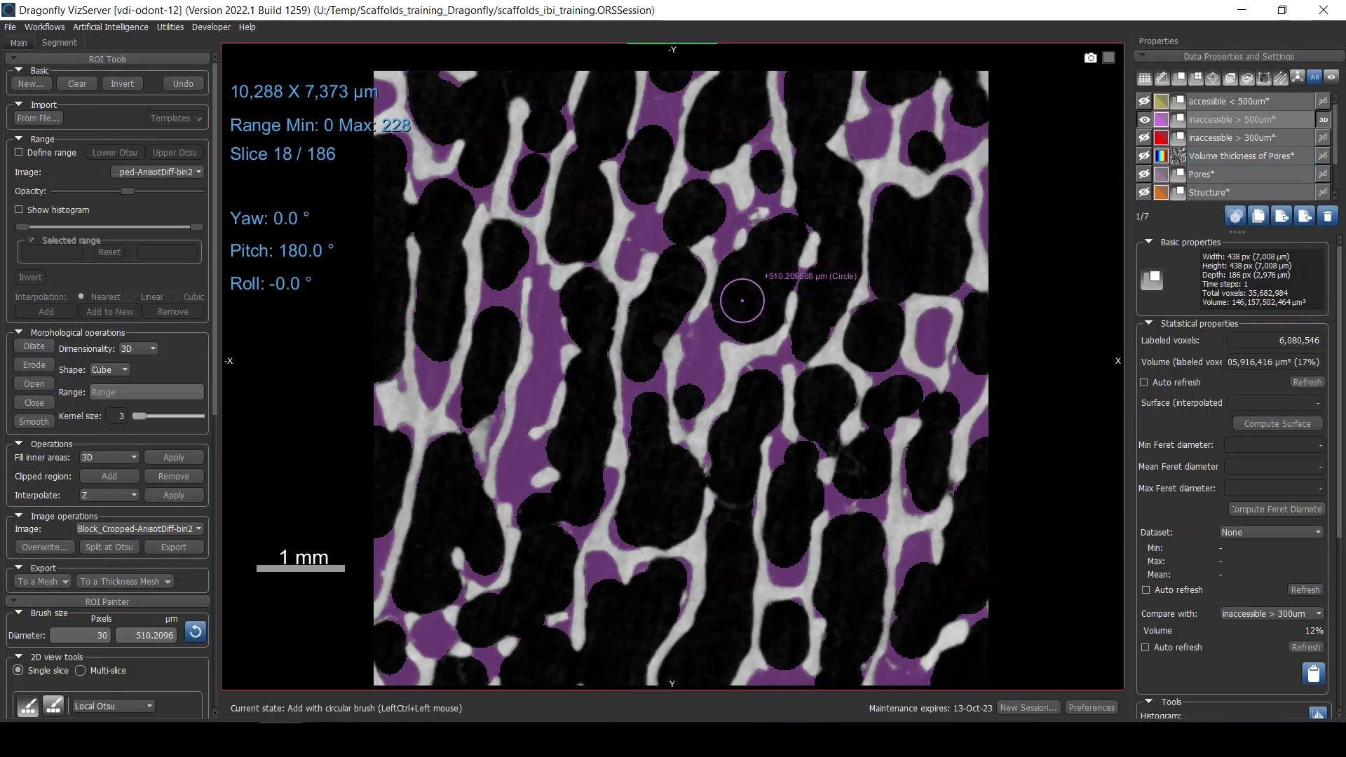
scroll(742, 301, "down", 2, "ctrl")
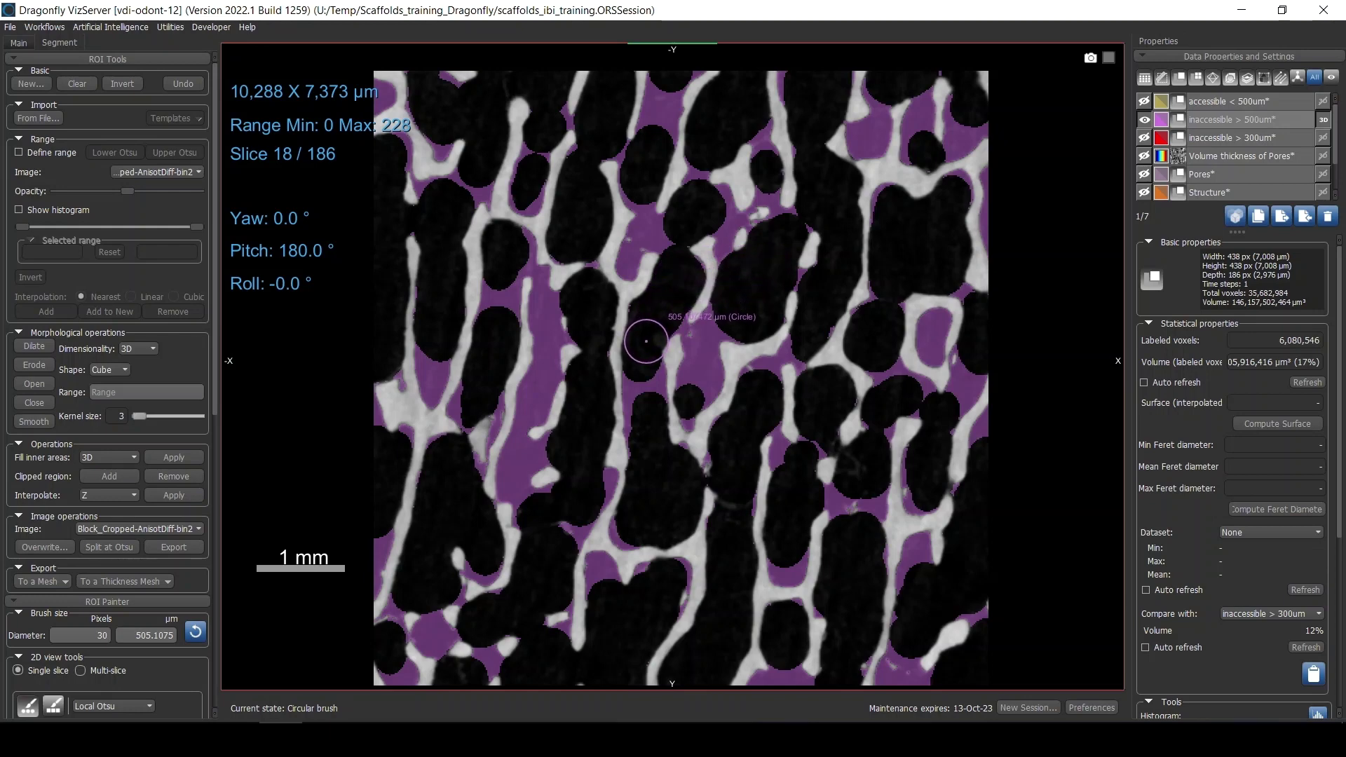
scroll(640, 348, "down", 2)
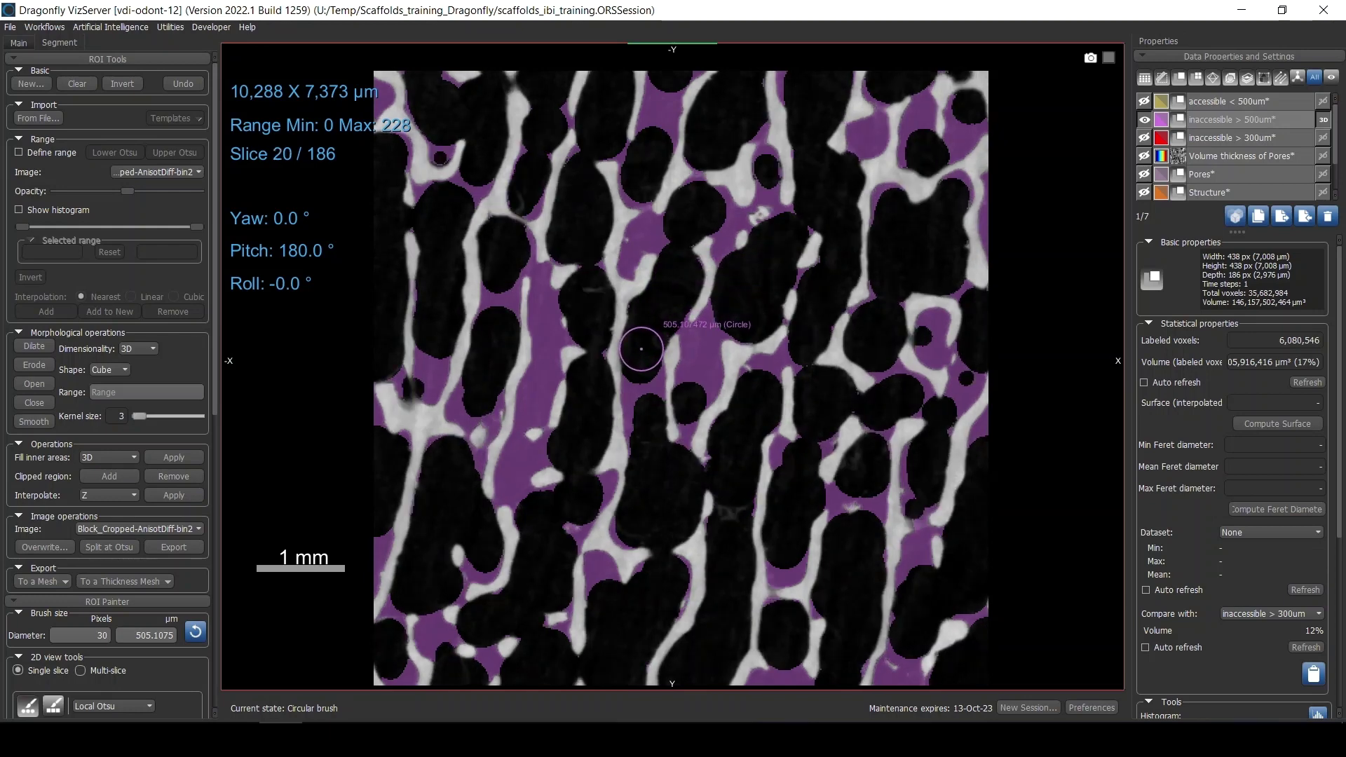
scroll(640, 348, "up", 2)
scroll(641, 348, "down", 5)
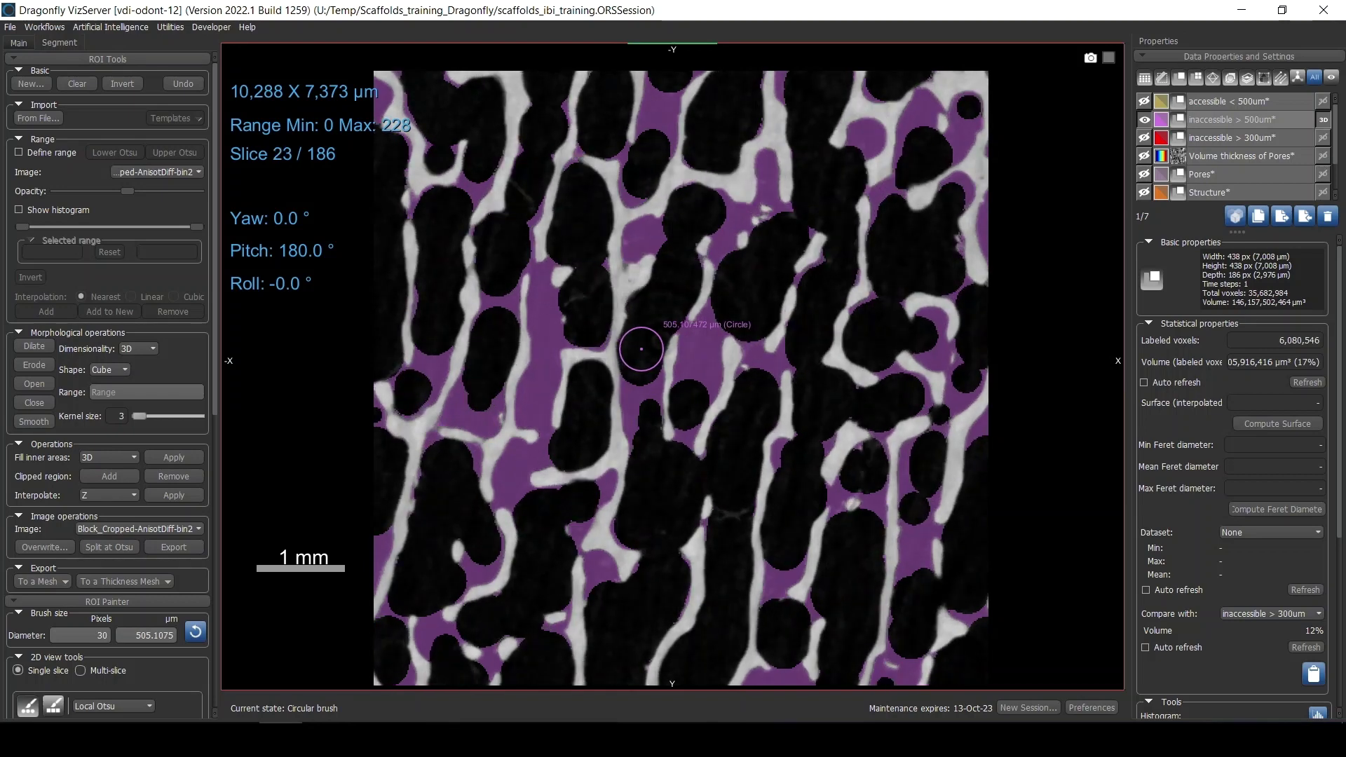
- Check the roughly 505 µm brush circle against the passages around the "inaccessible > 500um" regions on slices 23 to 25
scroll(641, 348, "down", 2)
scroll(641, 348, "up", 1)
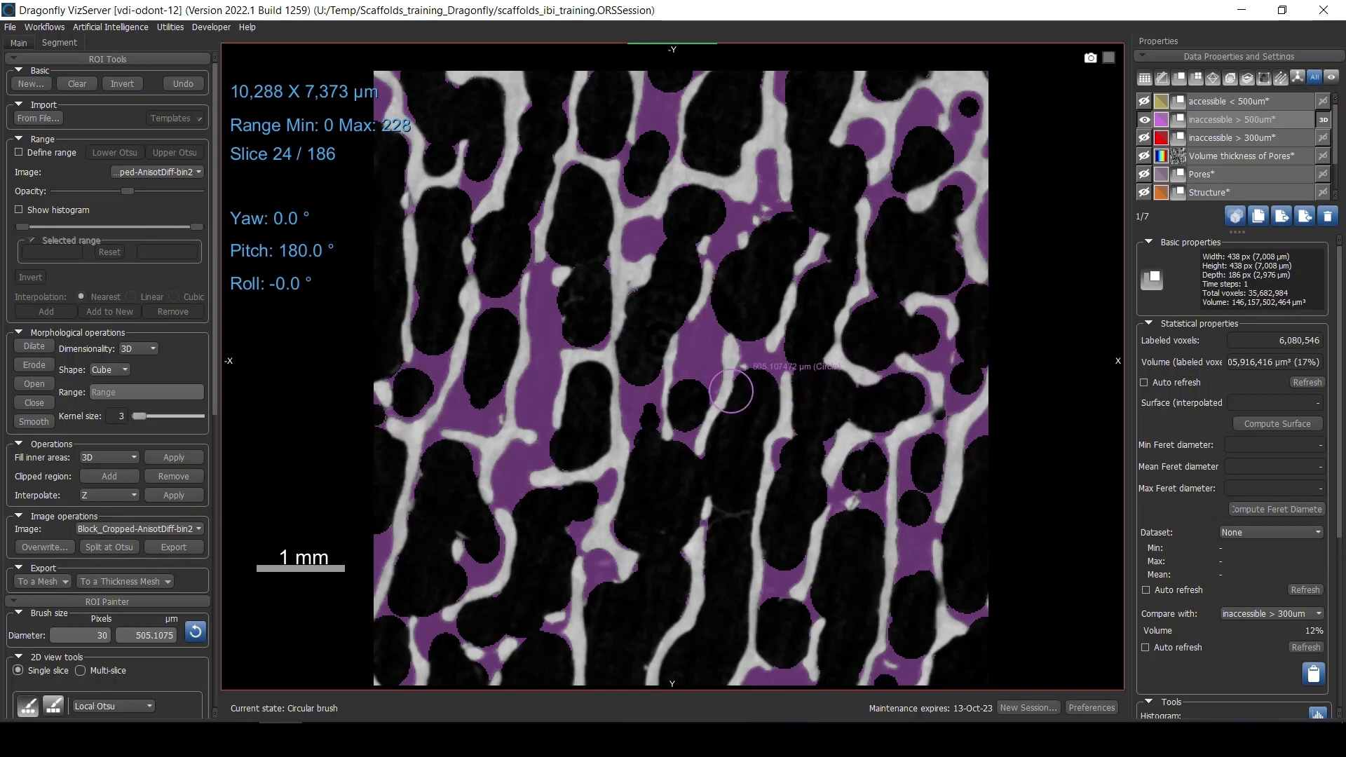
scroll(757, 382, "down", 1)
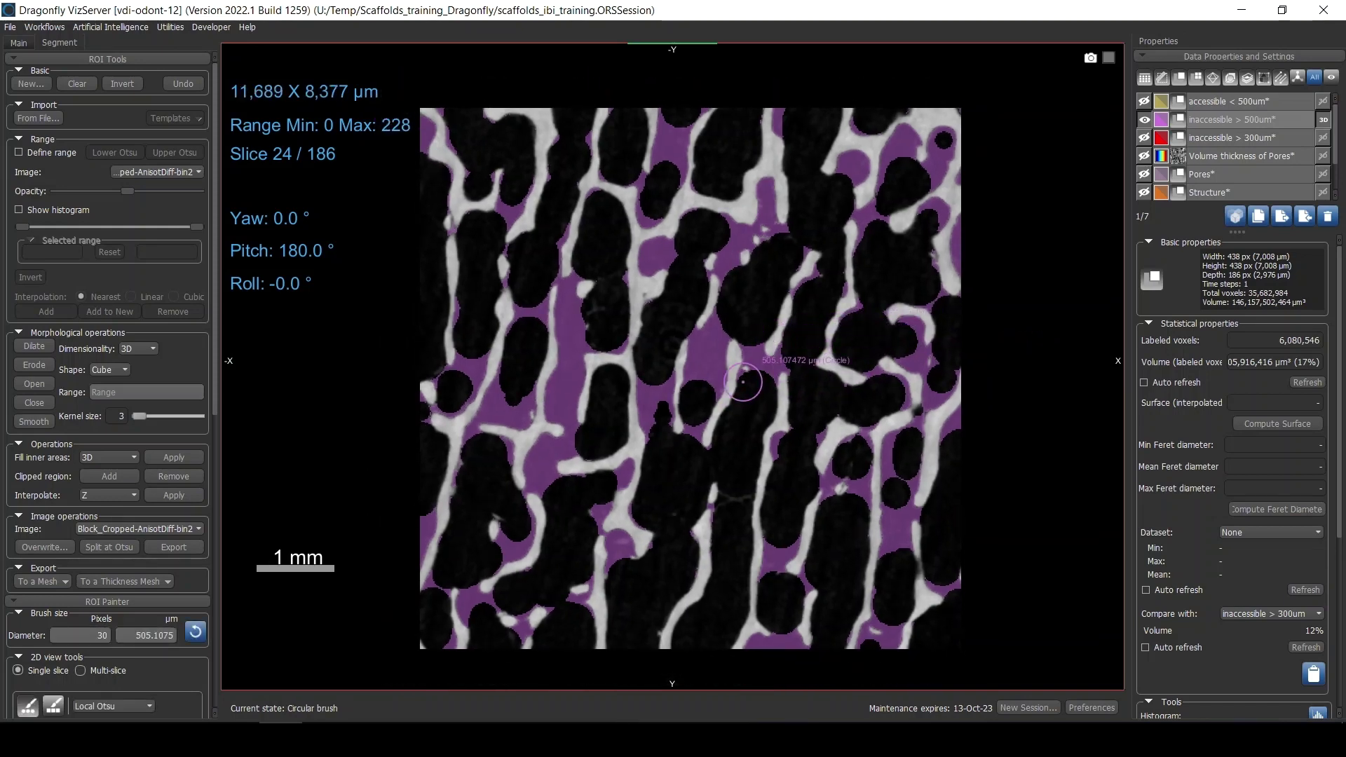
scroll(745, 382, "up", 1)
scroll(745, 382, "down", 2)
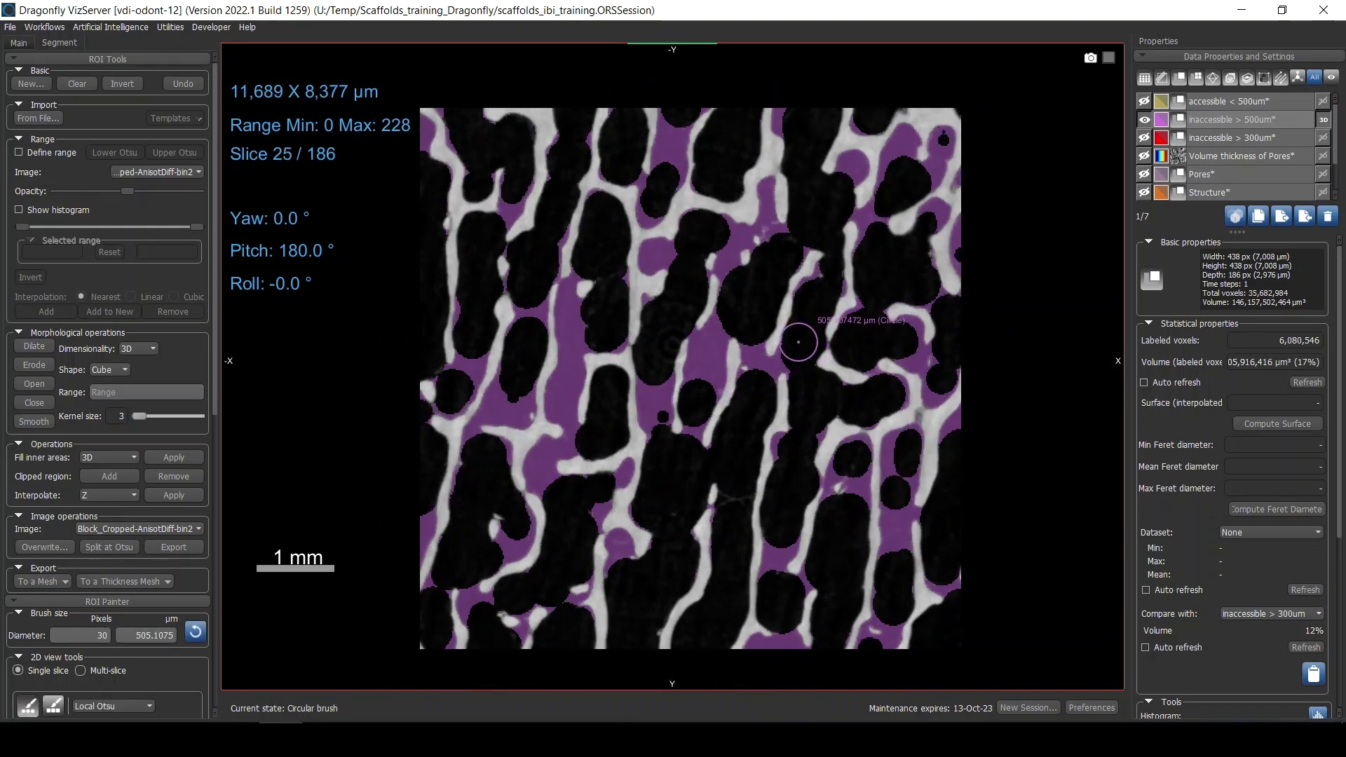
- Select the "accessible < 500um" ROI, read its labeled volume percentage, and compare the unmarked pore areas through slices 23 to 30
left_click(1238, 122)
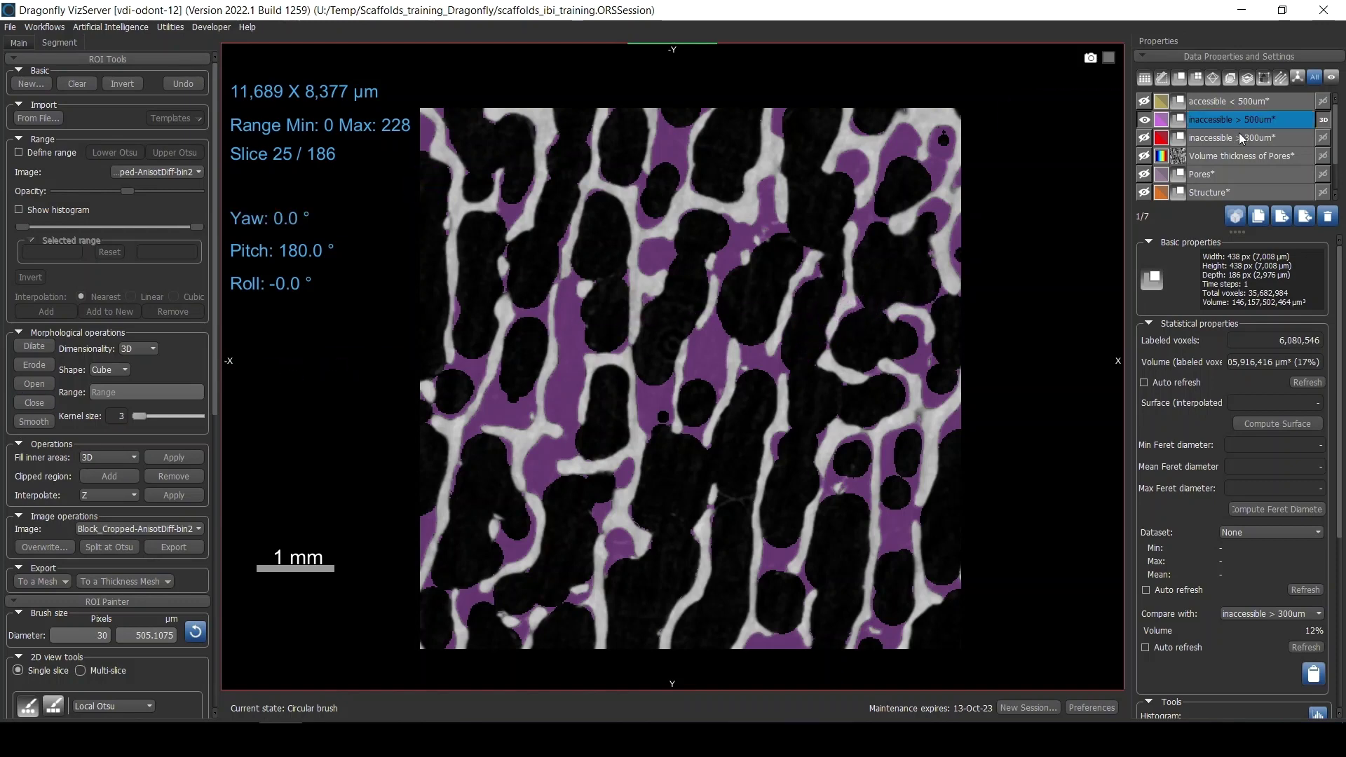
left_click(1207, 120)
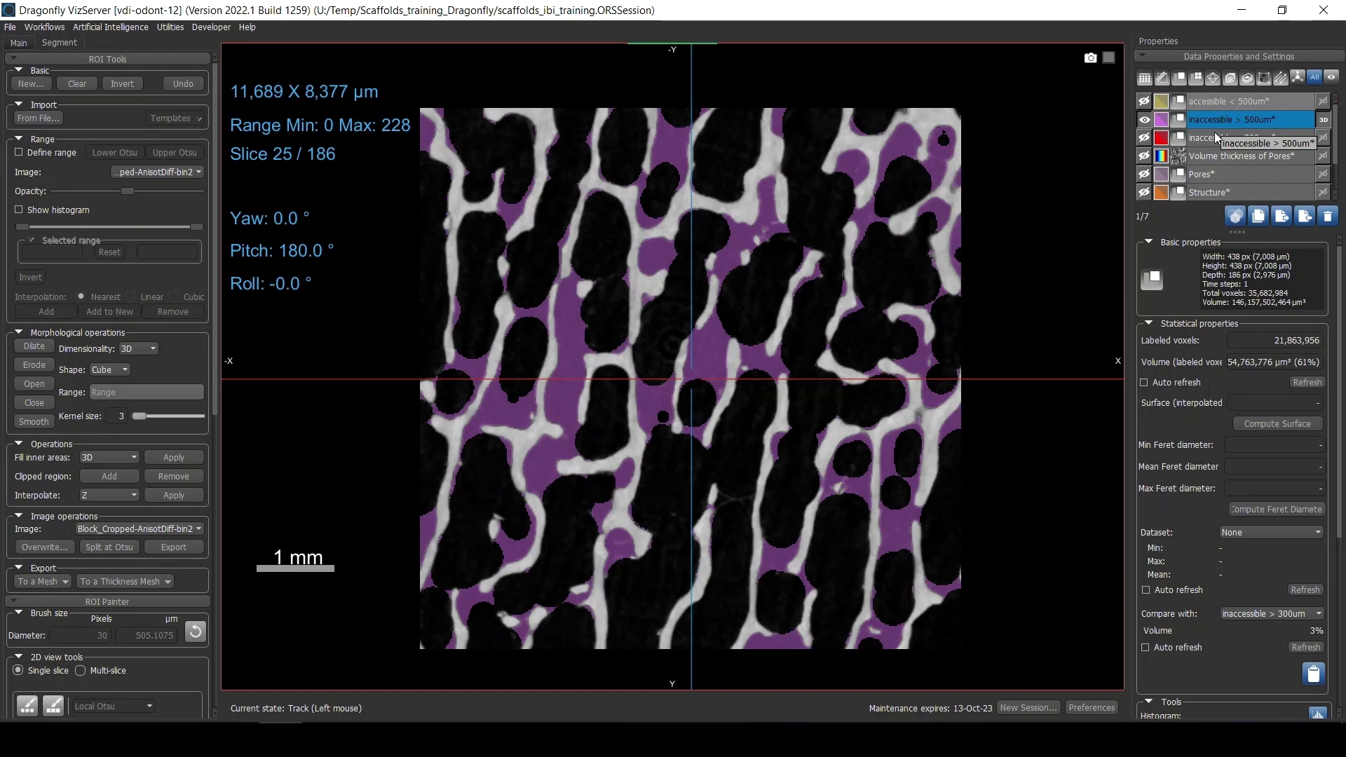
left_click(1211, 134, "ctrl")
scroll(887, 310, "down", 5)
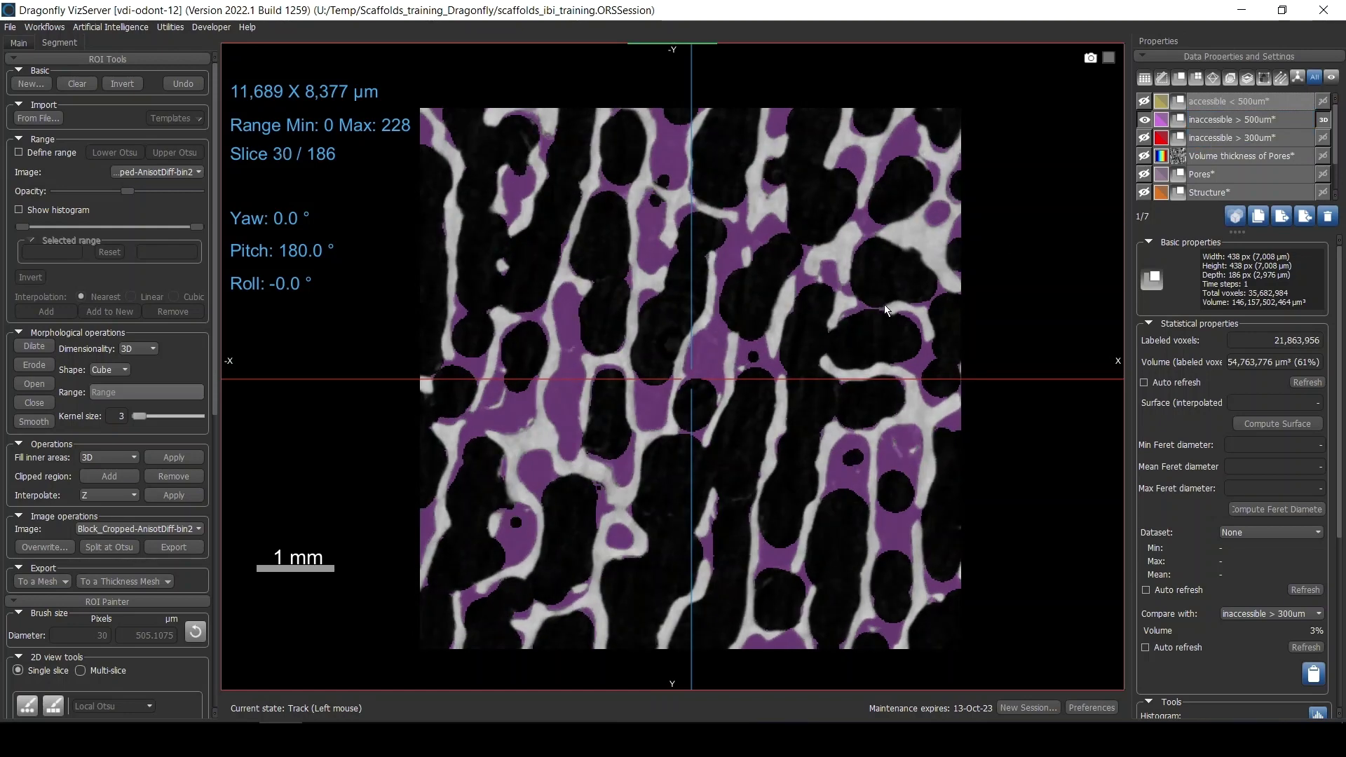
scroll(886, 310, "up", 4)
scroll(973, 275, "up", 3)
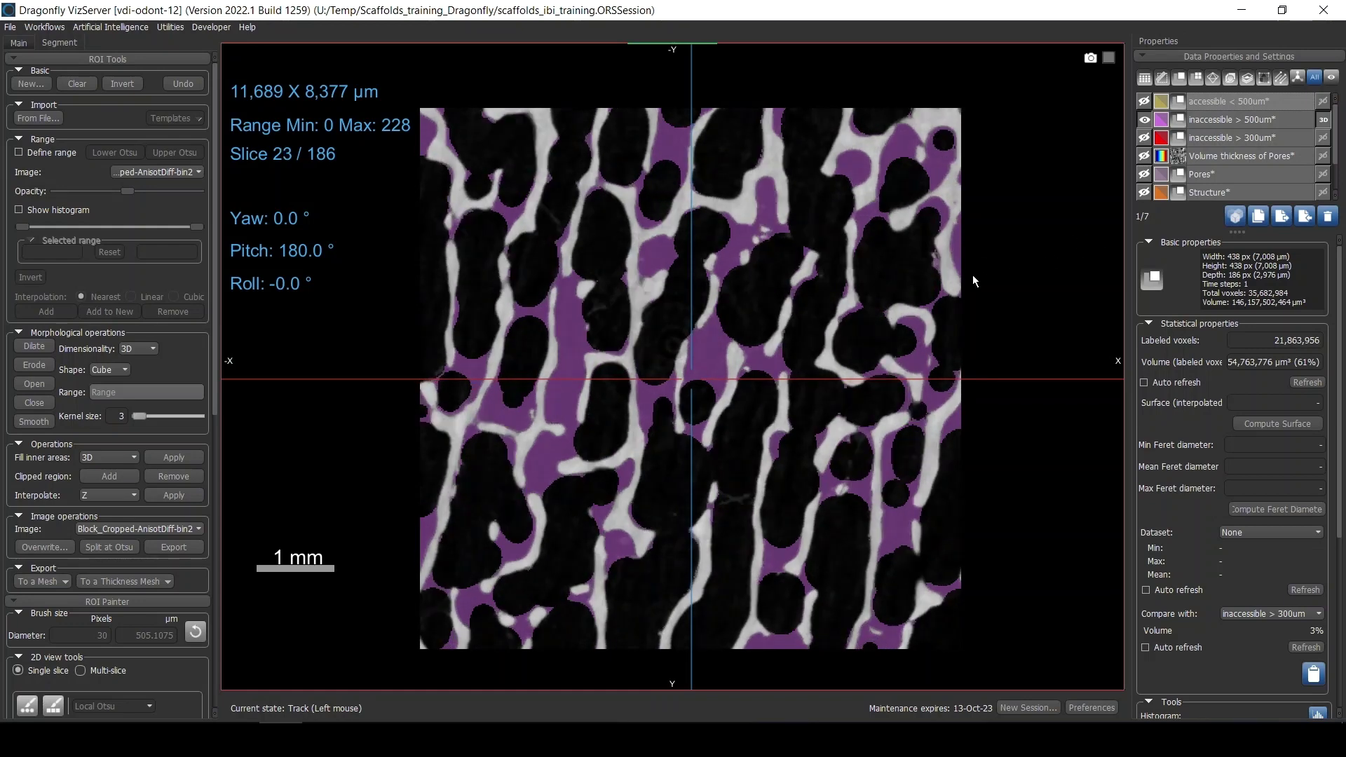
scroll(913, 281, "down", 3)
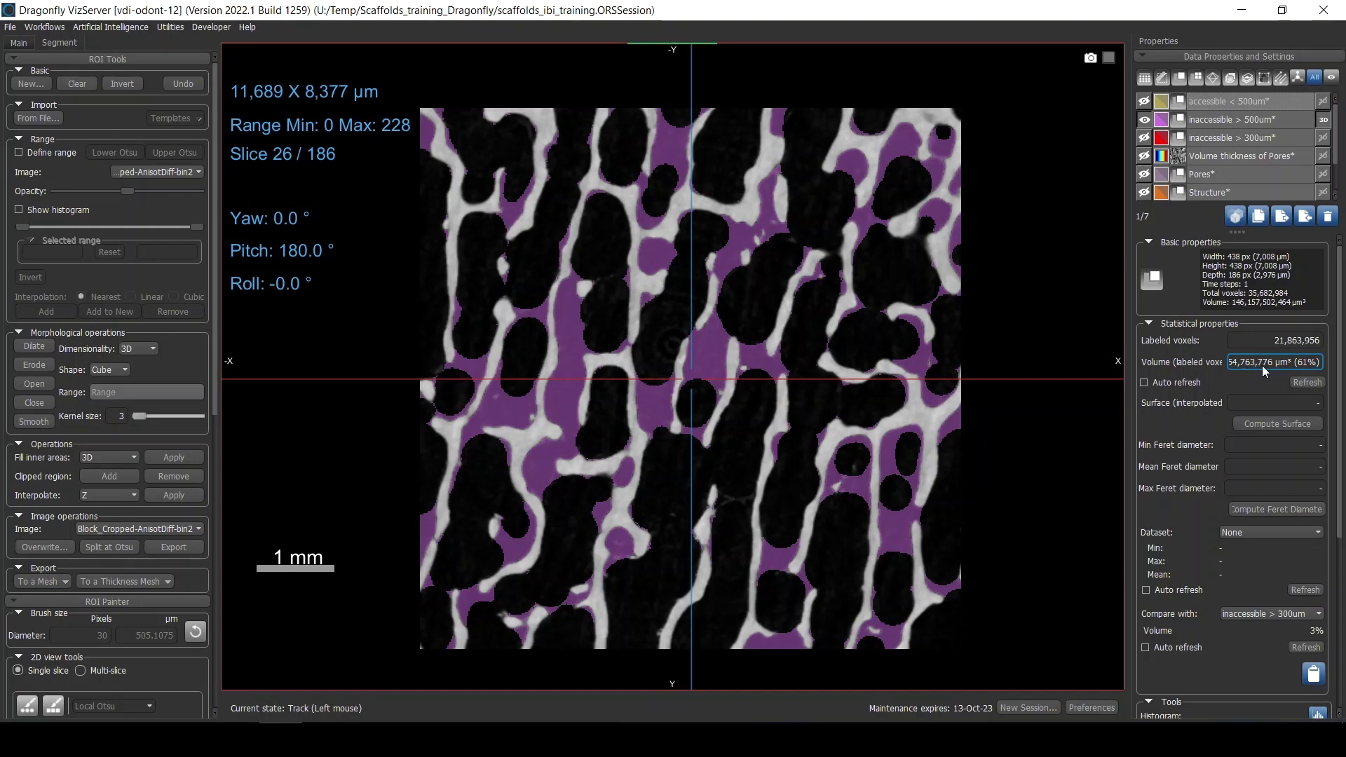
left_click_drag(1264, 367, 1322, 364)
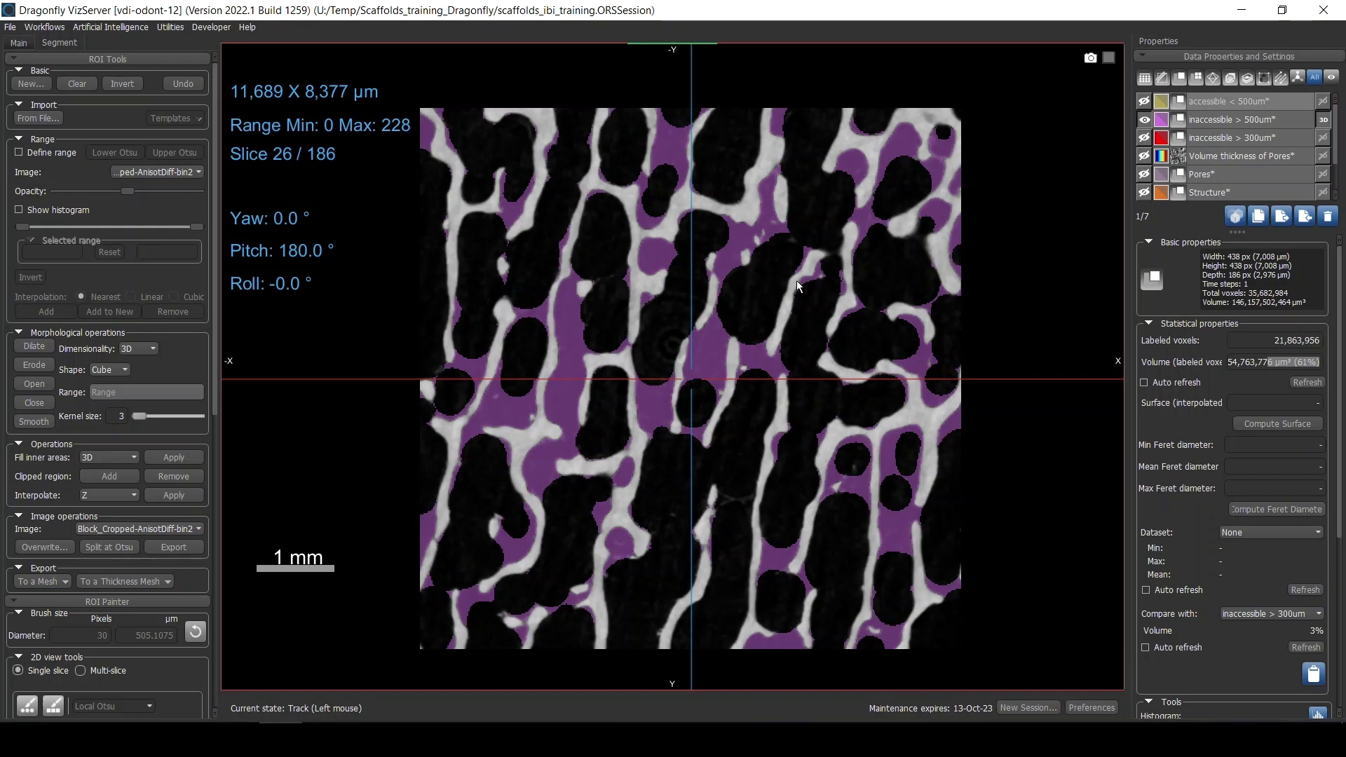
left_click(873, 263)
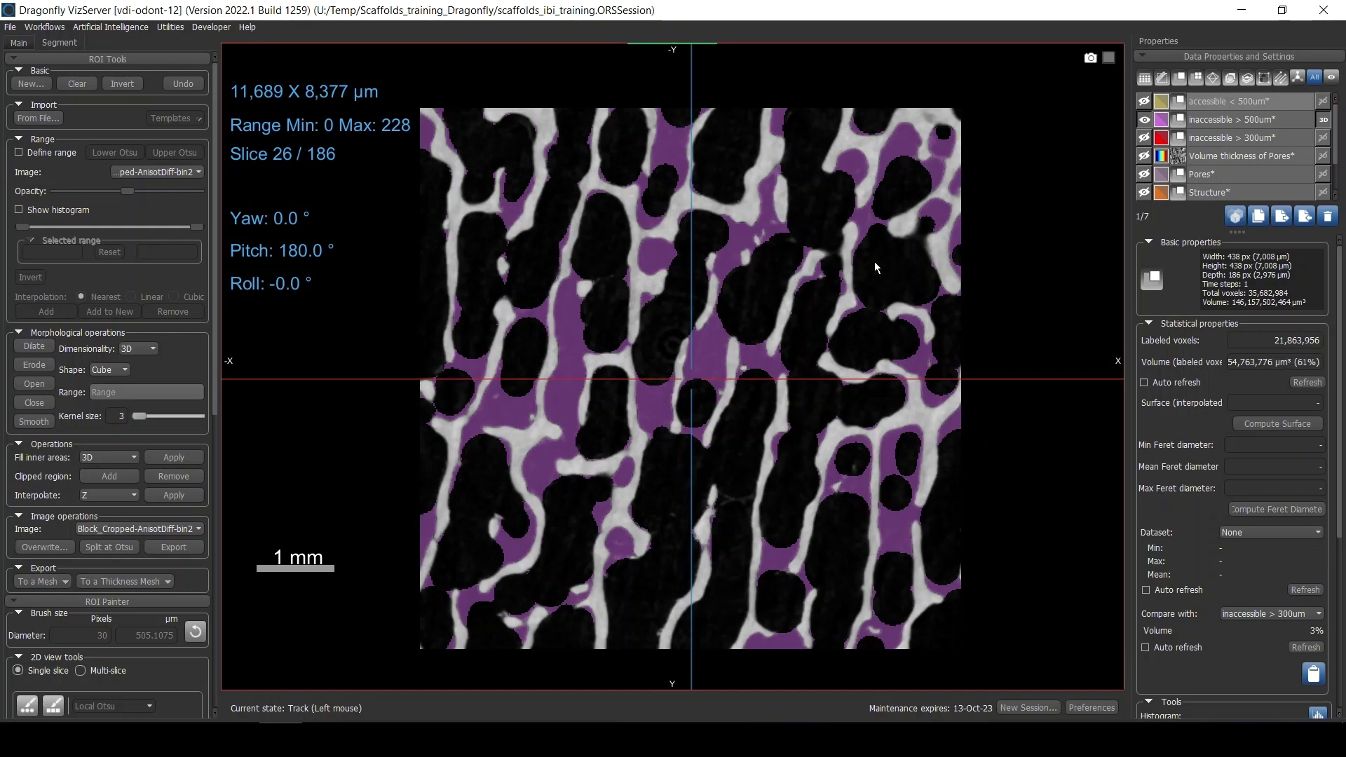